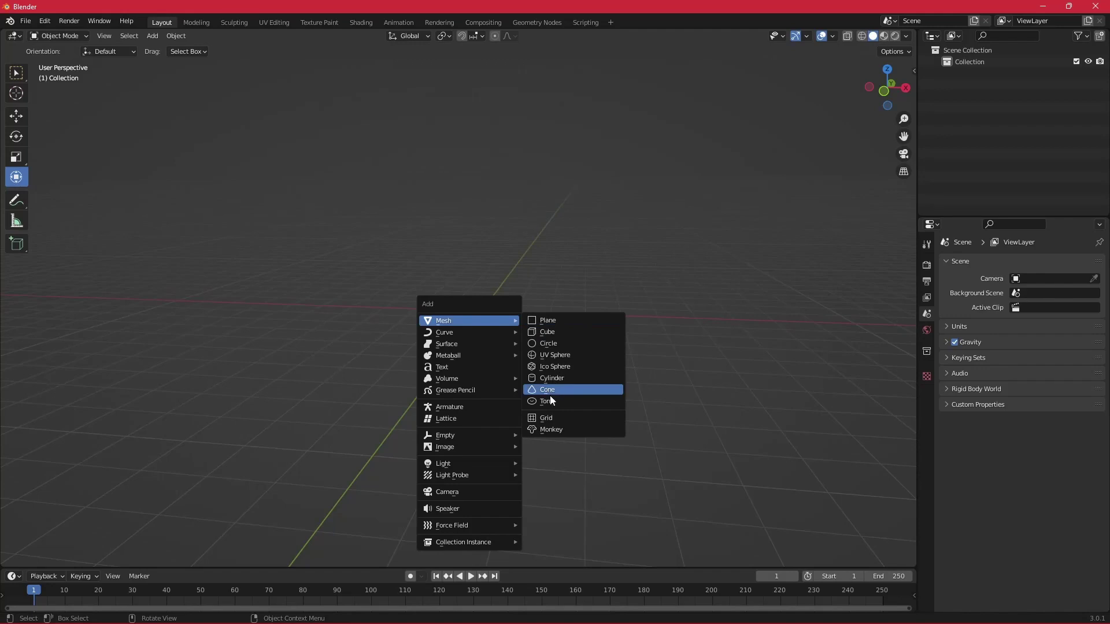
Step: Add a torus at the origin with major radius 1.1 m and minor radius 0.33 m
left_click(548, 401)
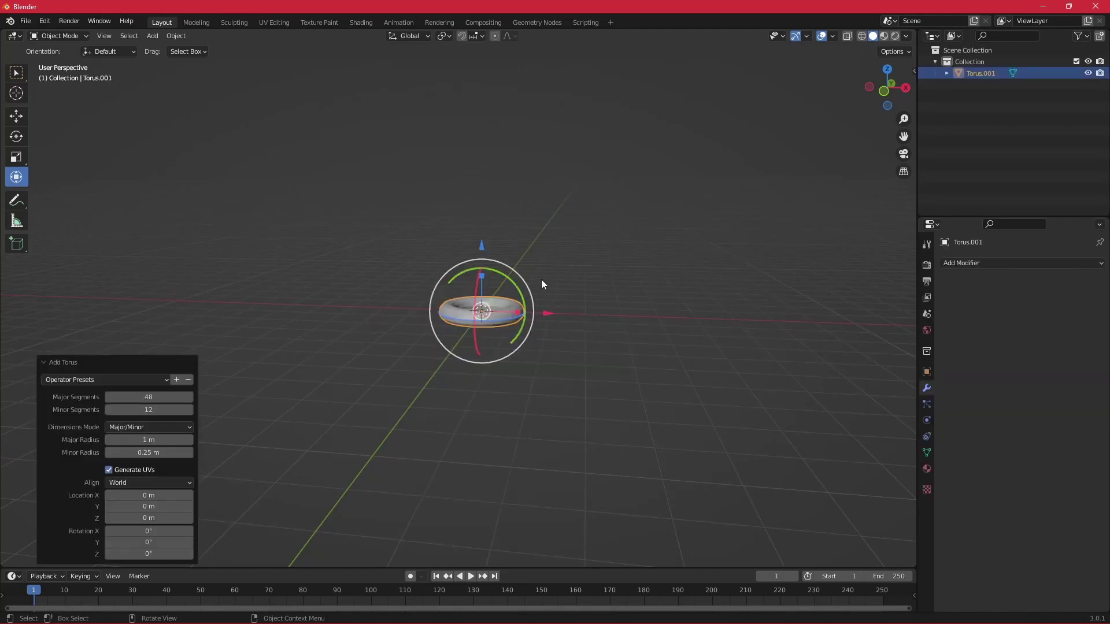
middle_click_drag(541, 279, 538, 310)
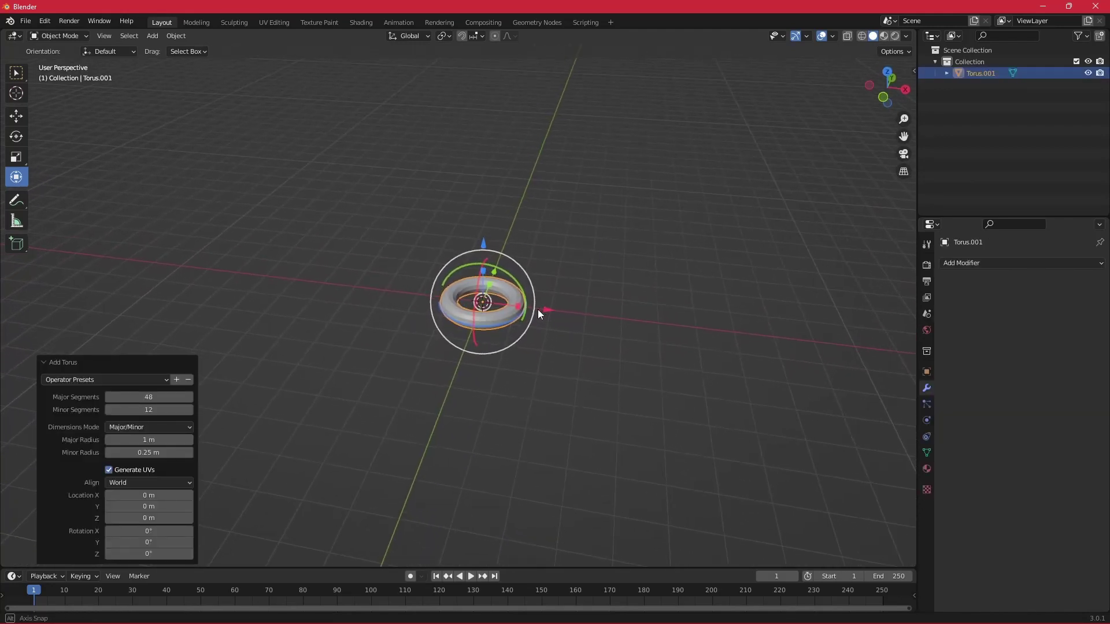
left_click_drag(140, 444, 153, 453)
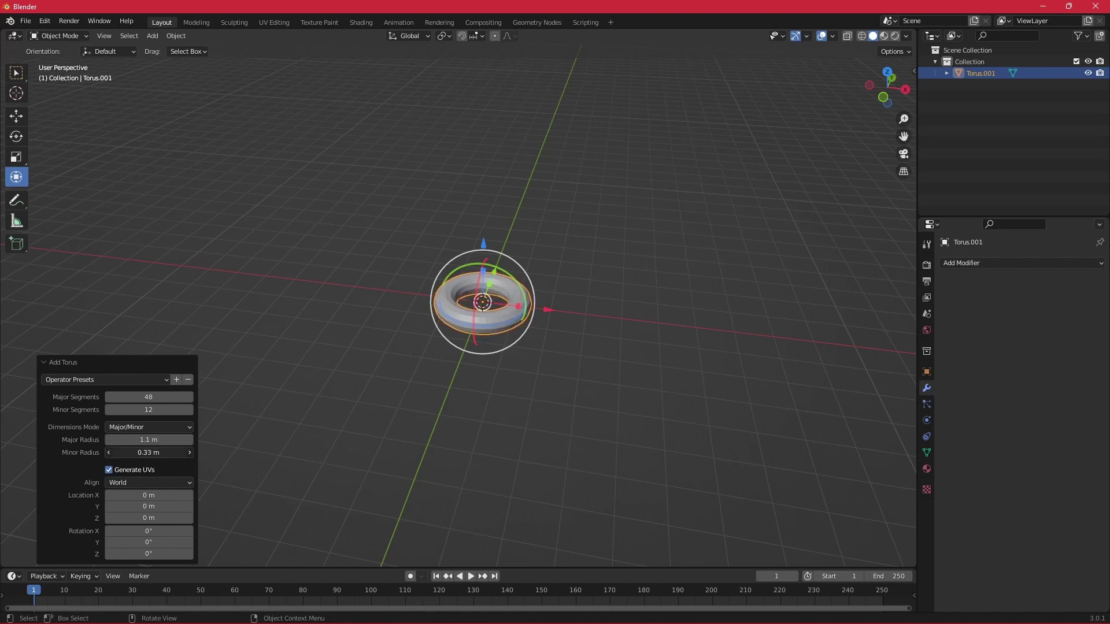
left_click(608, 382)
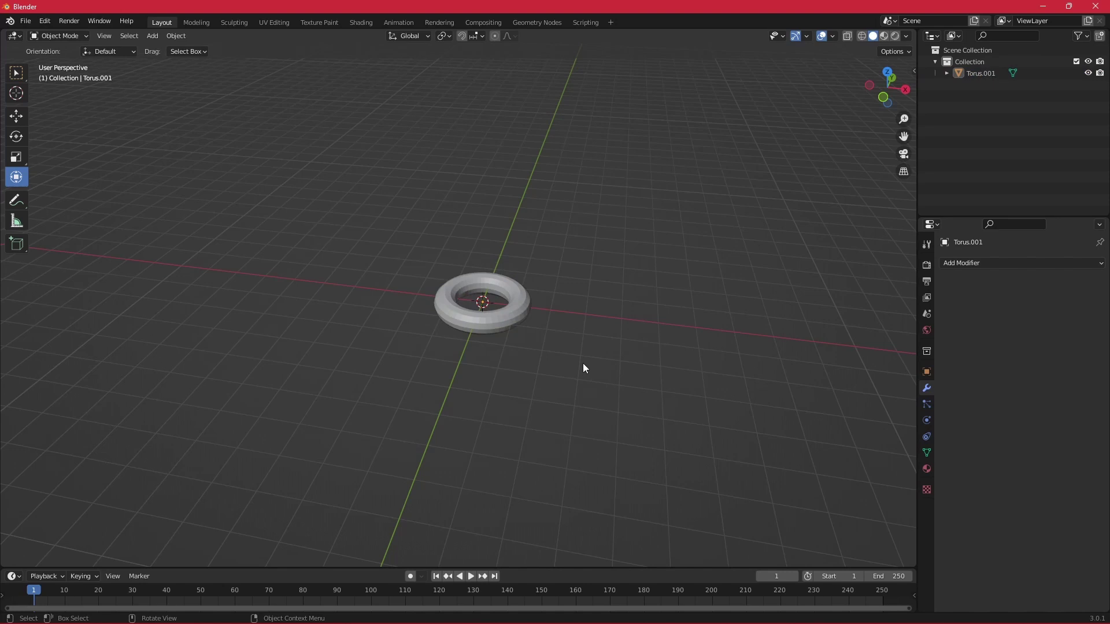
left_click(517, 318)
Step: Subdivide the torus mesh in Edit Mode with smoothness 1, then return to Object Mode
key("Tab")
right_click(359, 377)
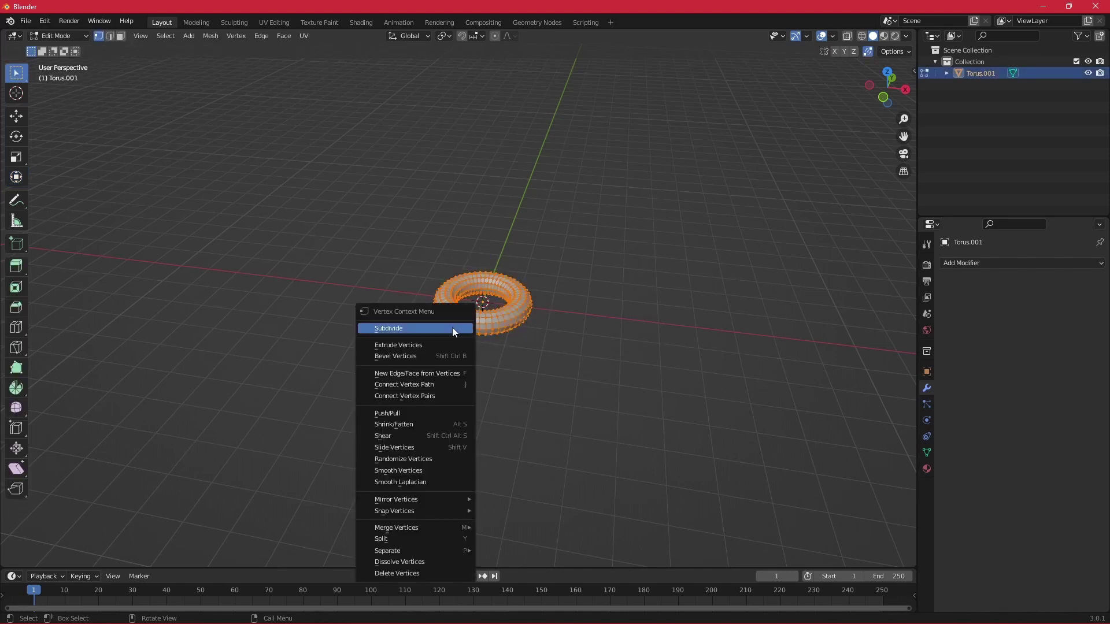
left_click(396, 330)
left_click(149, 491)
type("1")
key("Return")
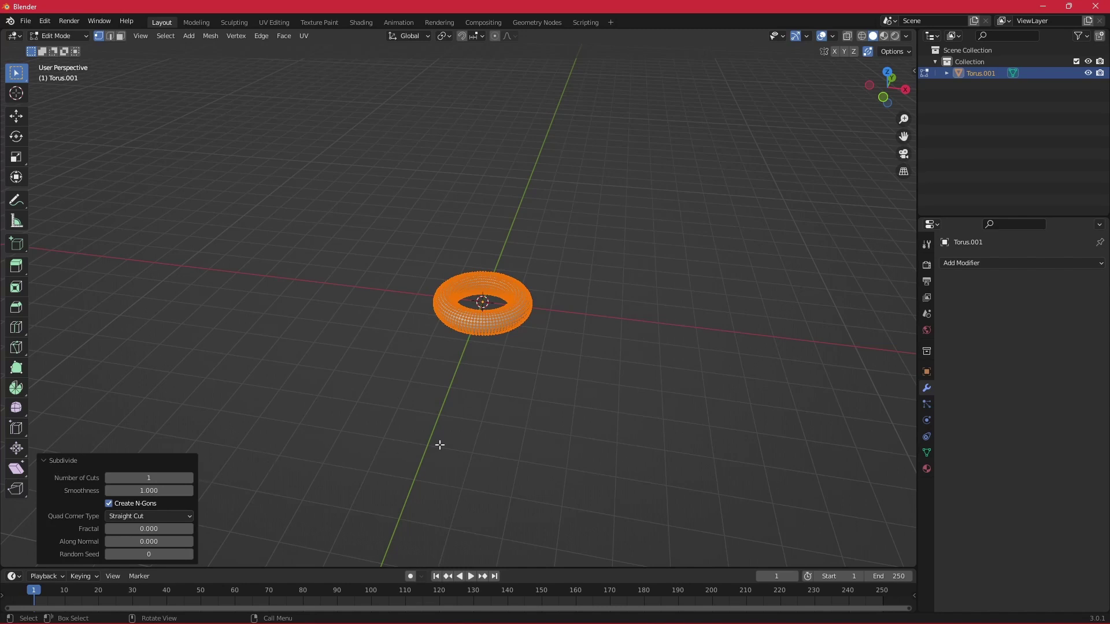
key("Tab")
mouse_move(576, 357)
middle_mouse_down()
mouse_move(537, 322)
mouse_move(562, 347)
middle_mouse_up()
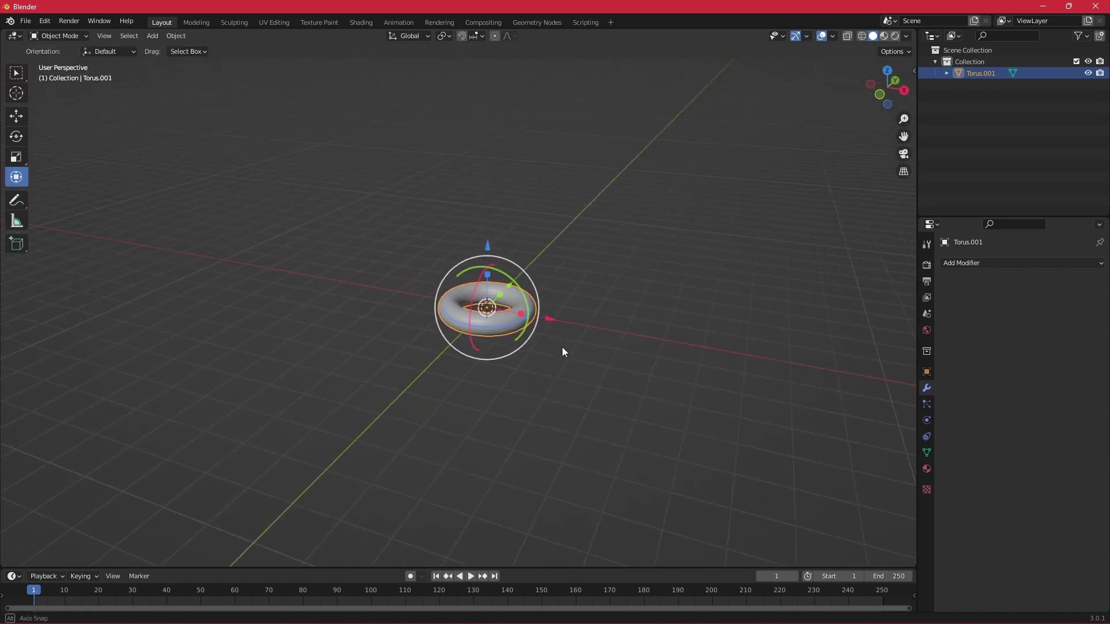
Step: Add a Displace modifier to the torus with a new texture
left_click(1002, 265)
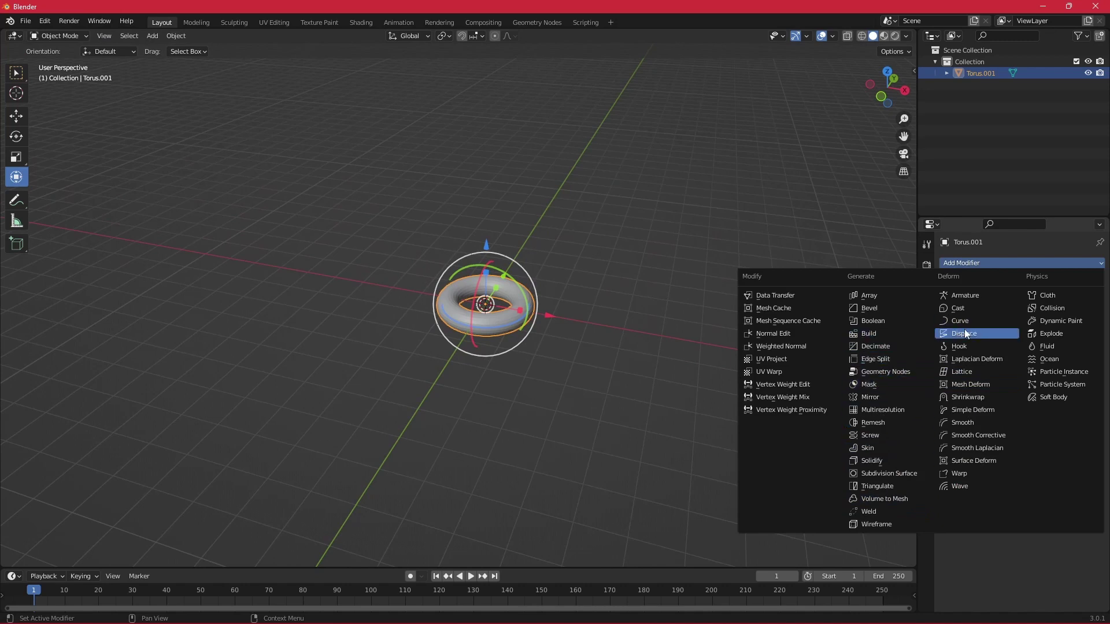
left_click(983, 334)
left_click(1041, 300)
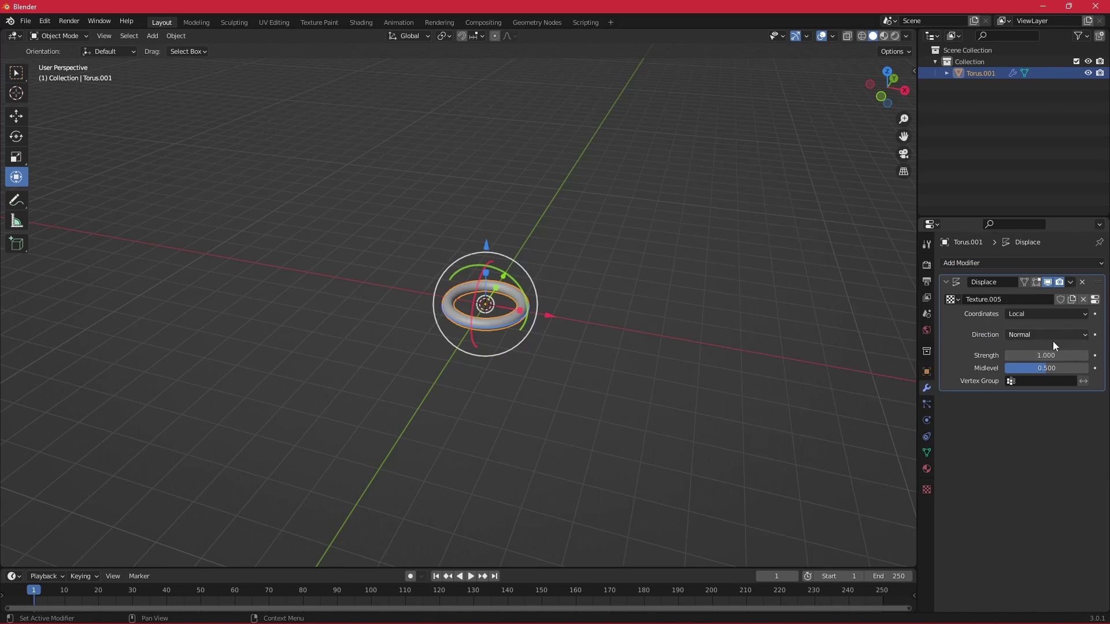
left_click(1094, 299)
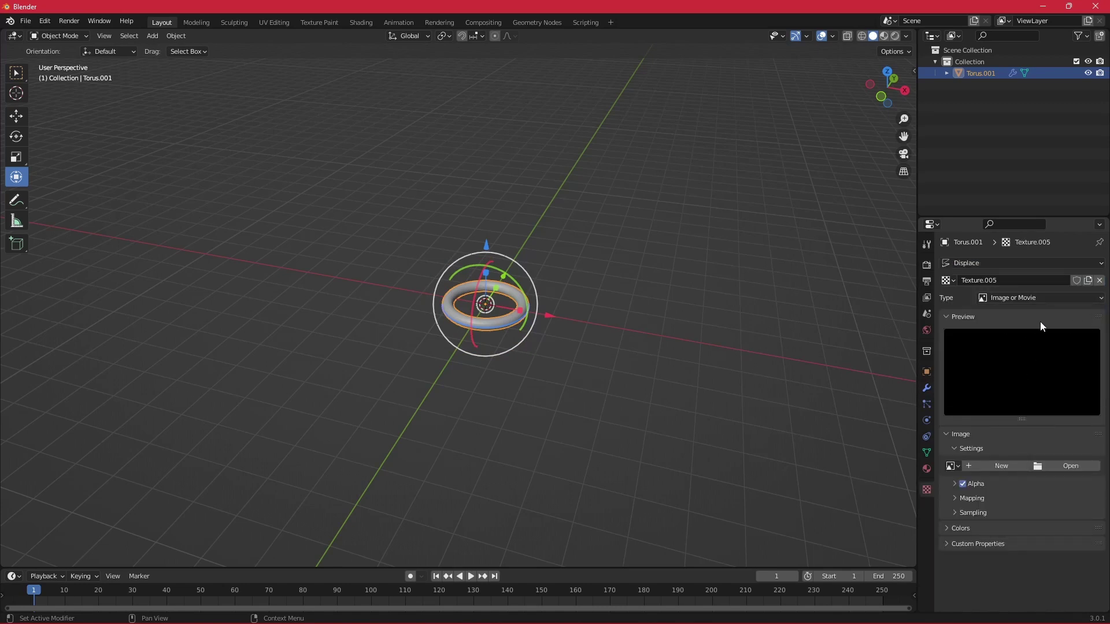
Step: Make the displacement texture Clouds with size 0.83 and depth 2
left_click(1029, 298)
left_click(1035, 335)
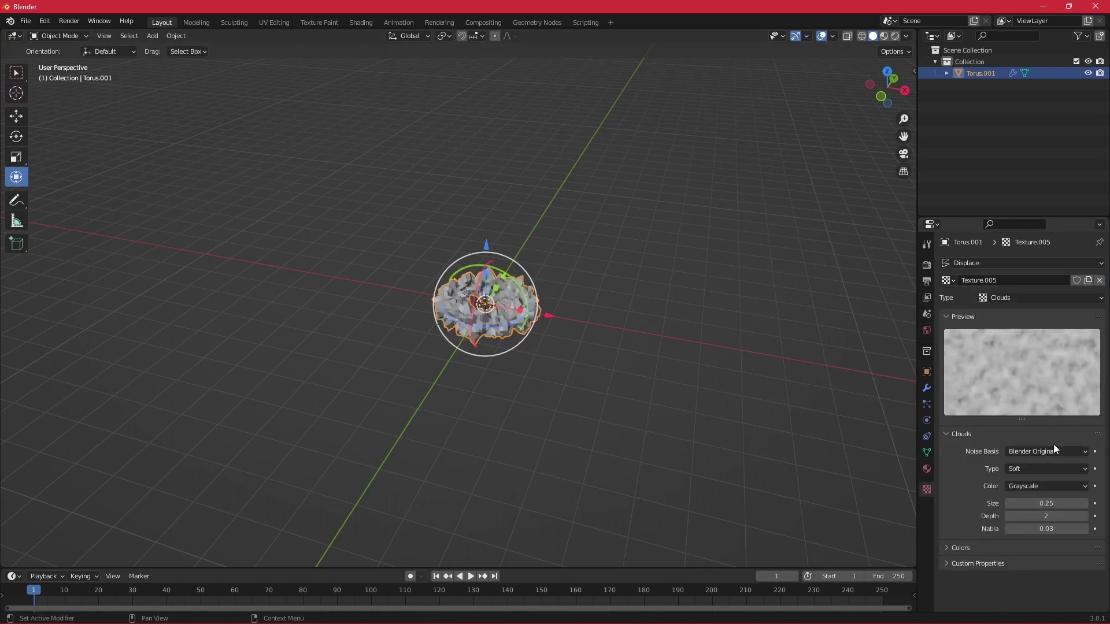
left_click_drag(1039, 503, 1070, 503)
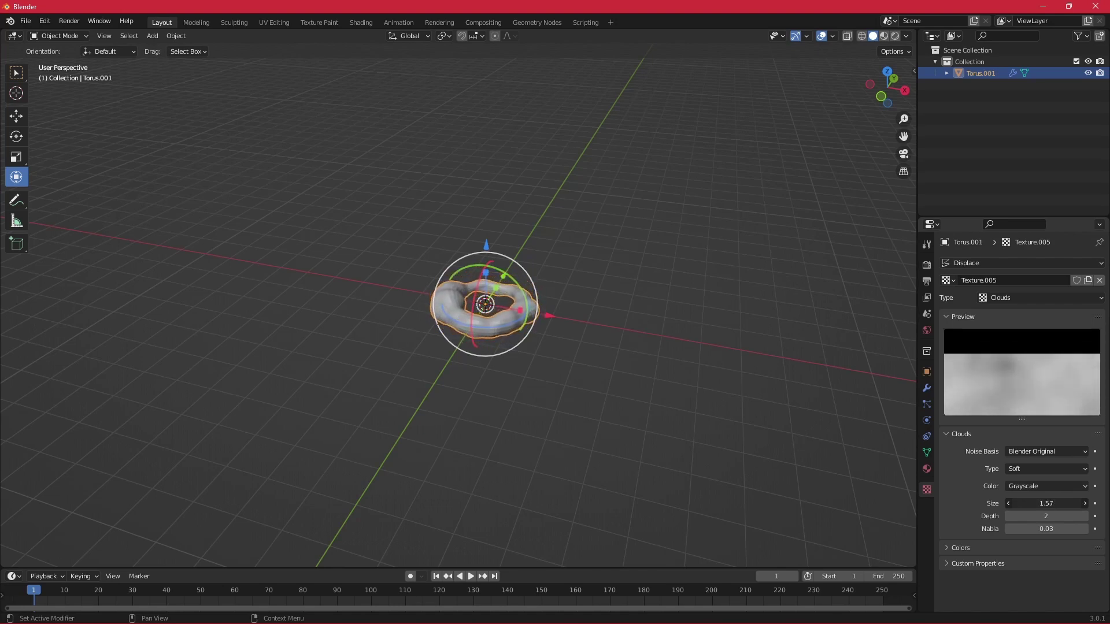
mouse_move(1070, 503)
left_mouse_down()
mouse_move(1087, 503)
mouse_move(1046, 503)
left_mouse_up()
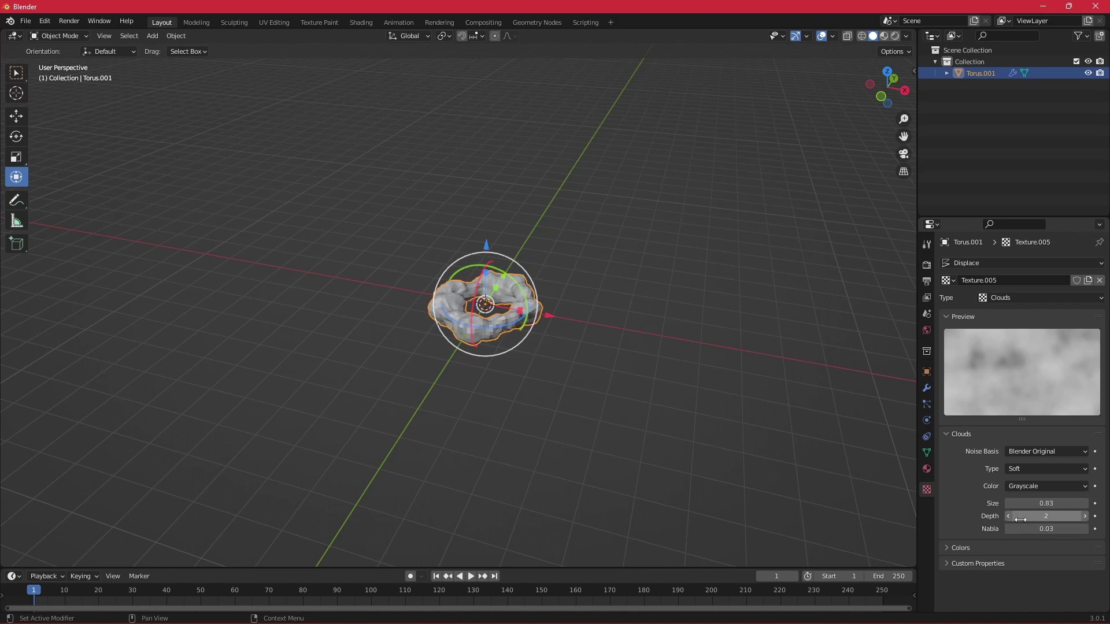
mouse_move(1049, 522)
left_mouse_down()
mouse_move(1024, 522)
mouse_move(1035, 516)
left_mouse_up()
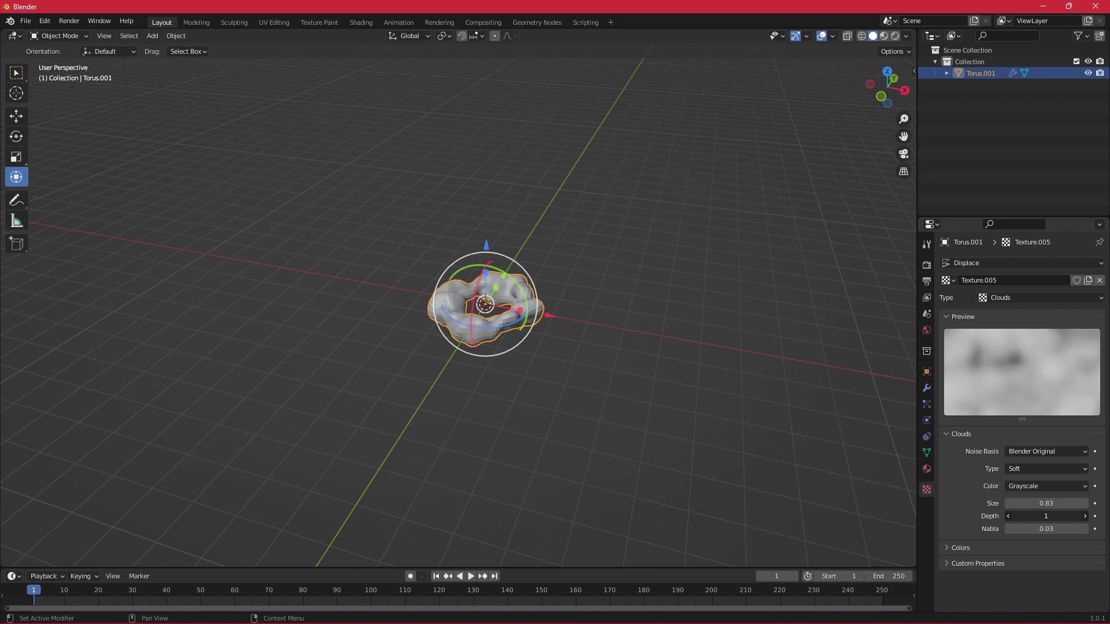
left_click(1082, 517)
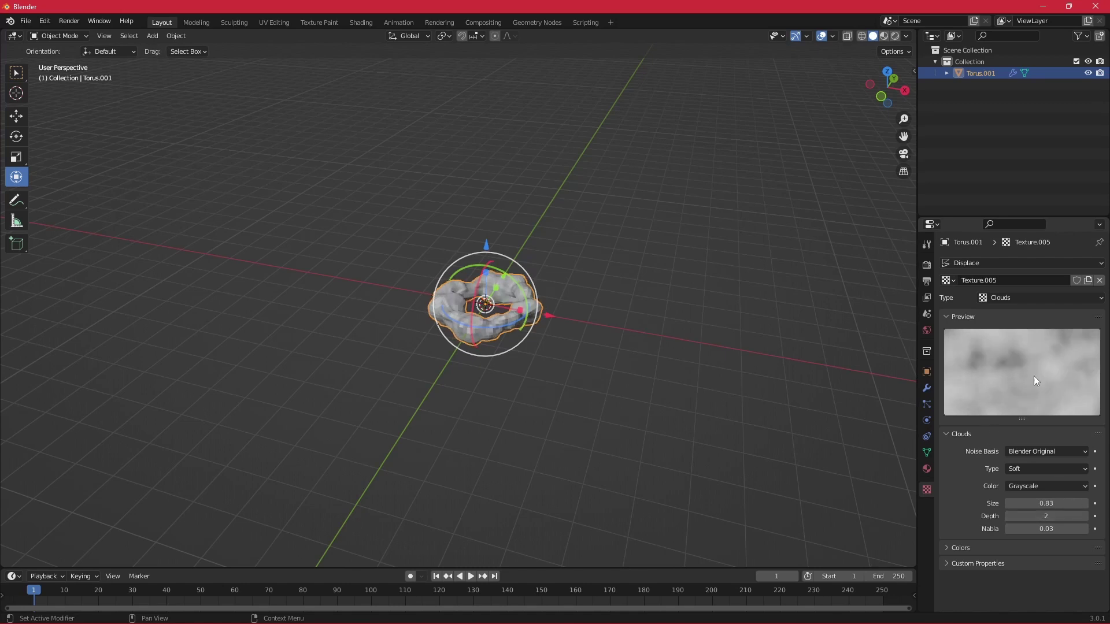
left_click(928, 390)
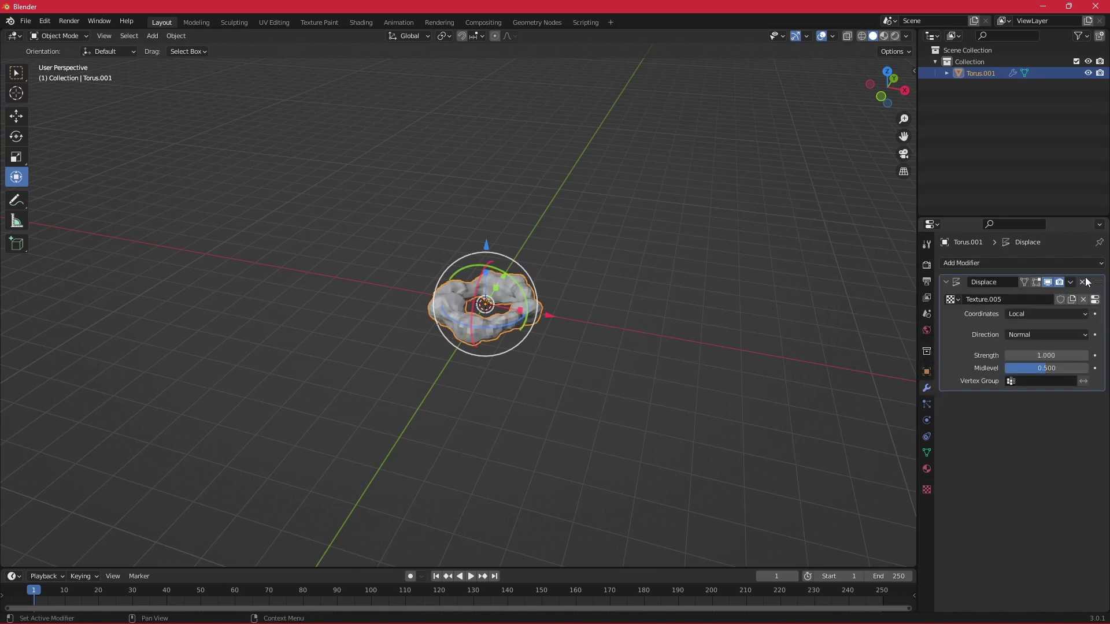
Step: Add a Subdivision modifier at levels 3/3, then apply the Displace and Subdivision modifiers
left_click(1051, 264)
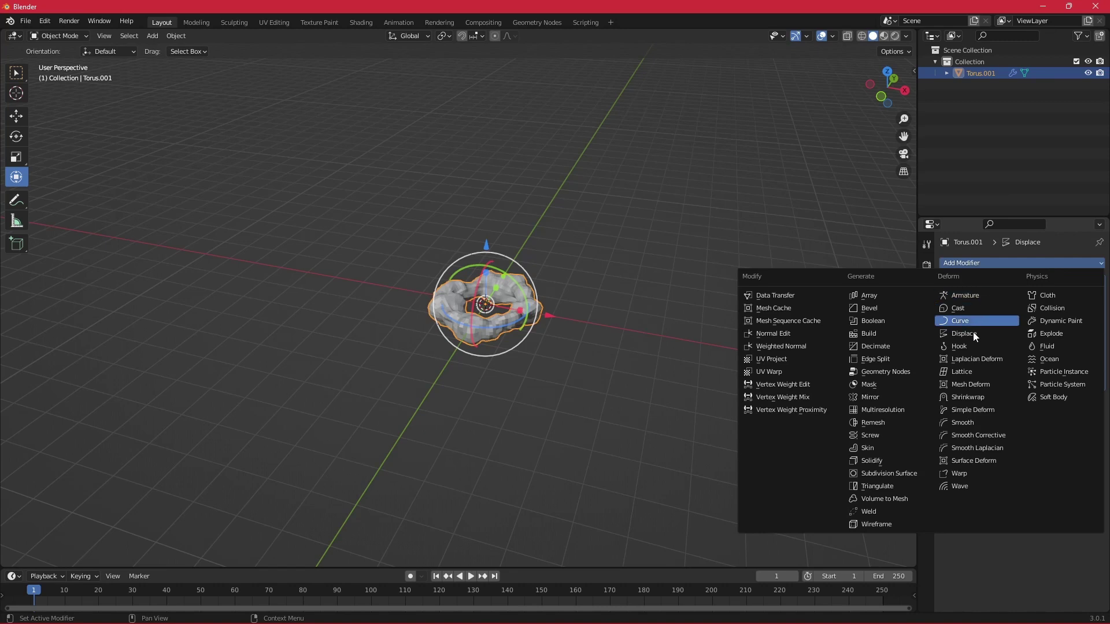
left_click(880, 475)
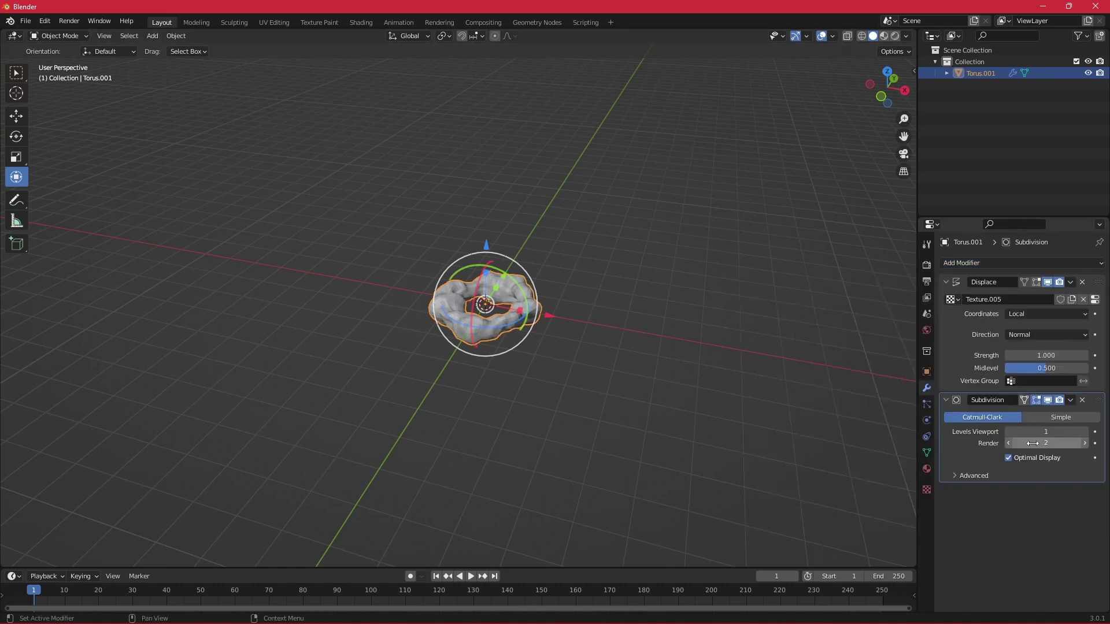
left_click(1085, 433)
left_click(1008, 444)
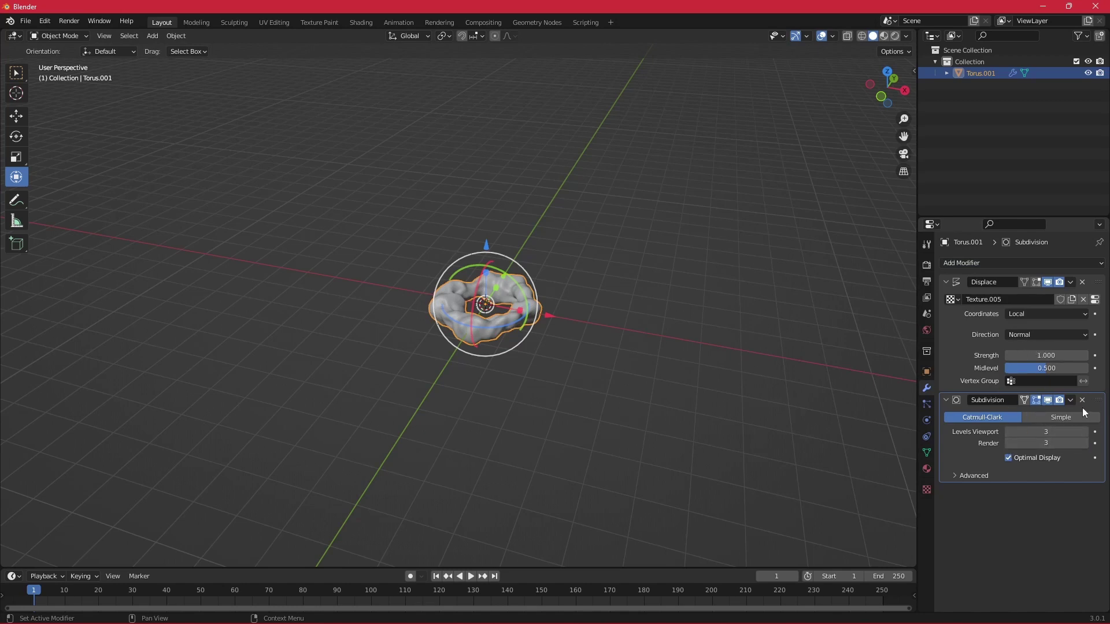
left_click(1070, 286)
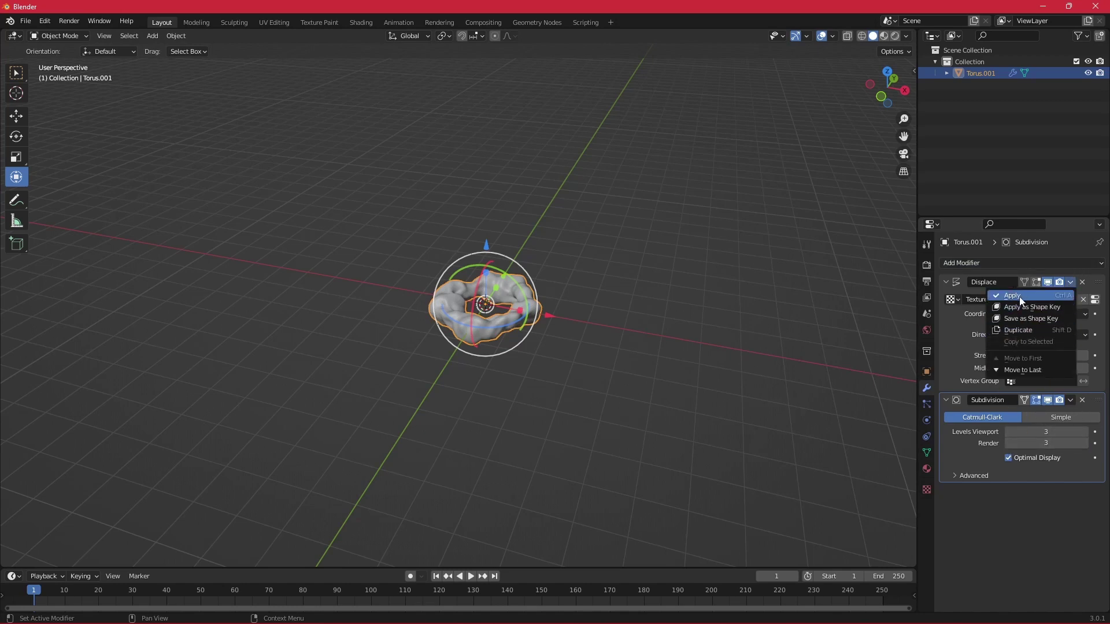
left_click(1019, 295)
left_click(1070, 286)
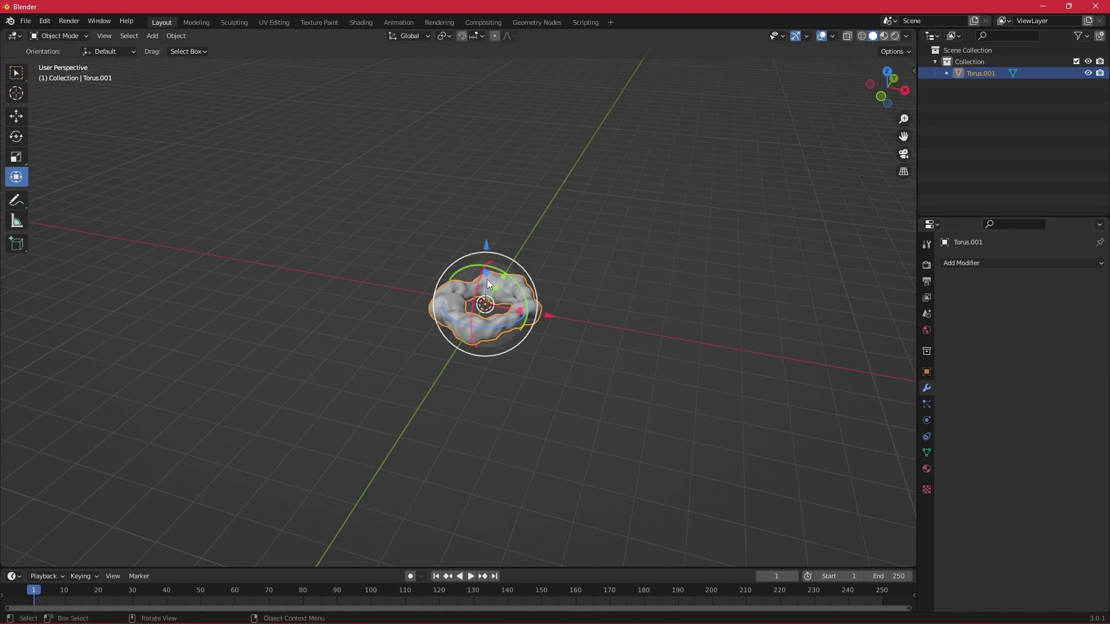
Step: Rotate the torus 90° about X and raise it 3.7253 m on Z
key("r")
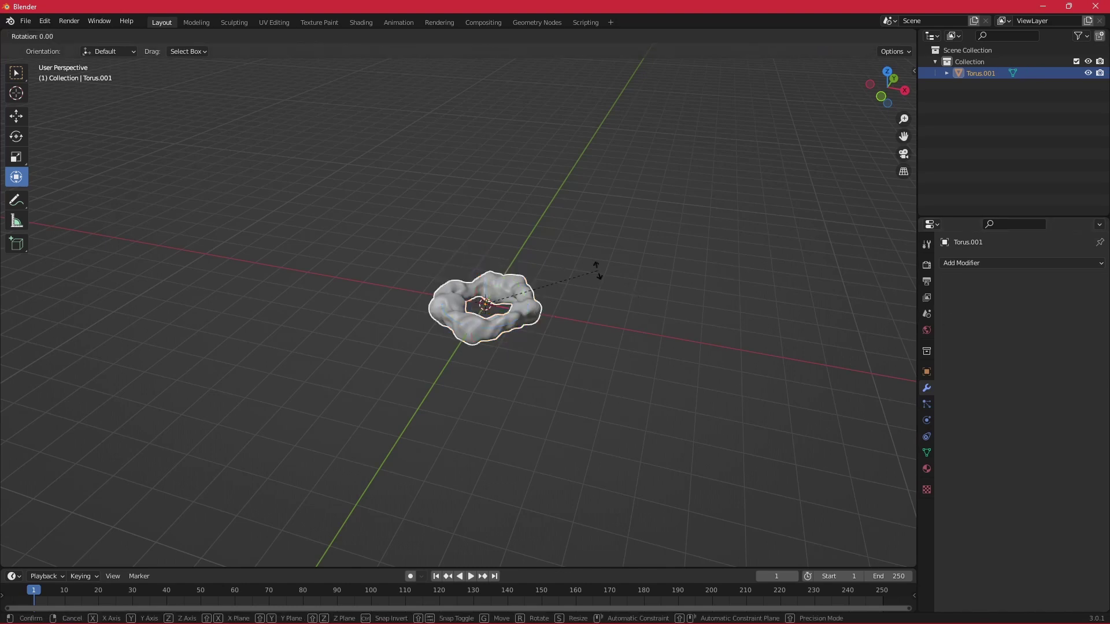
type("x90")
key("Return")
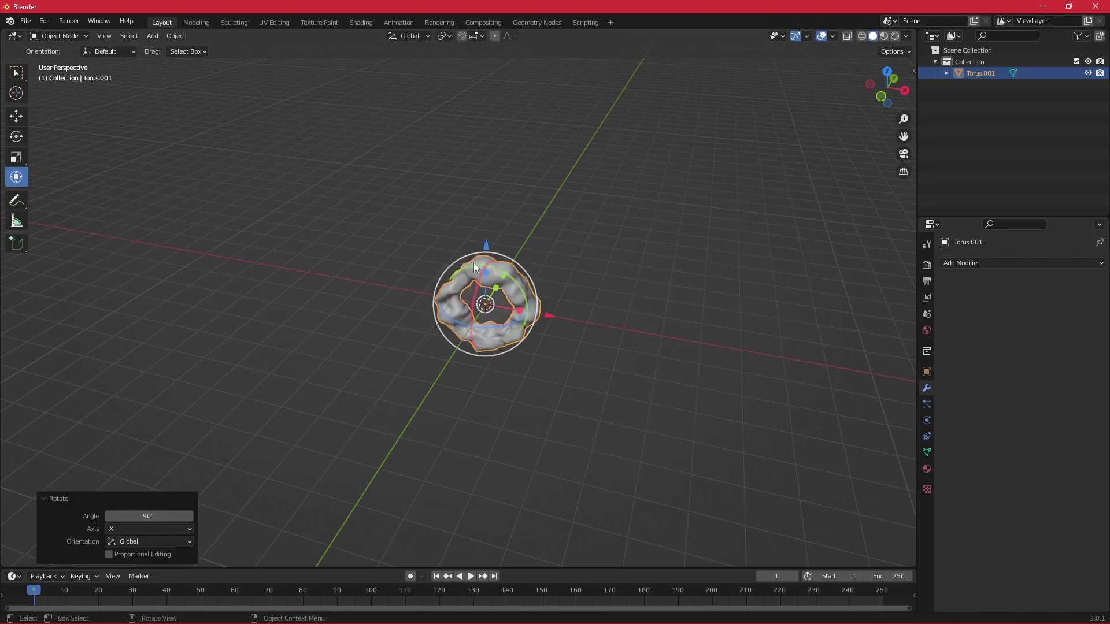
key("g")
key("z")
left_click(485, 173)
middle_click_drag(486, 174, 573, 335)
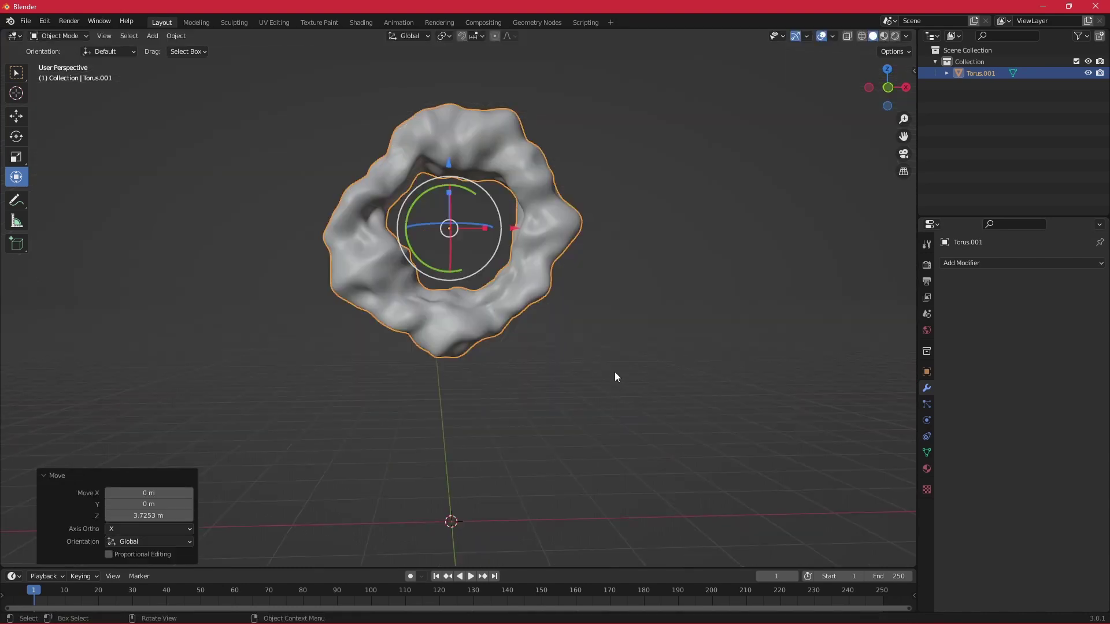
key("shift+a")
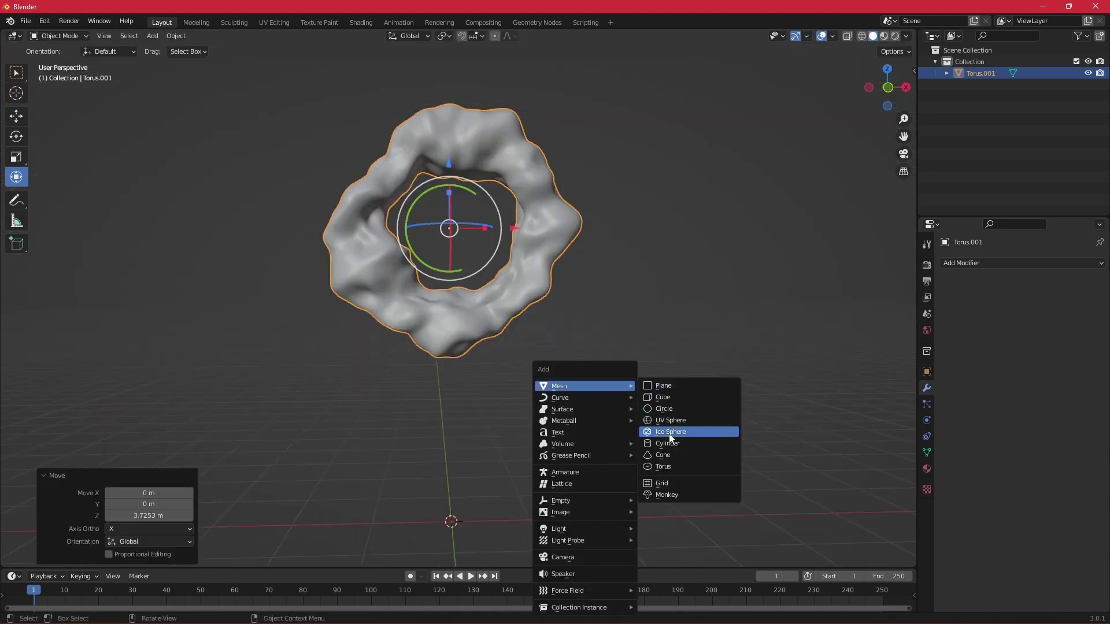
Step: Add a UV sphere raised about 0.9 m and give it a Displace modifier
left_click(671, 420)
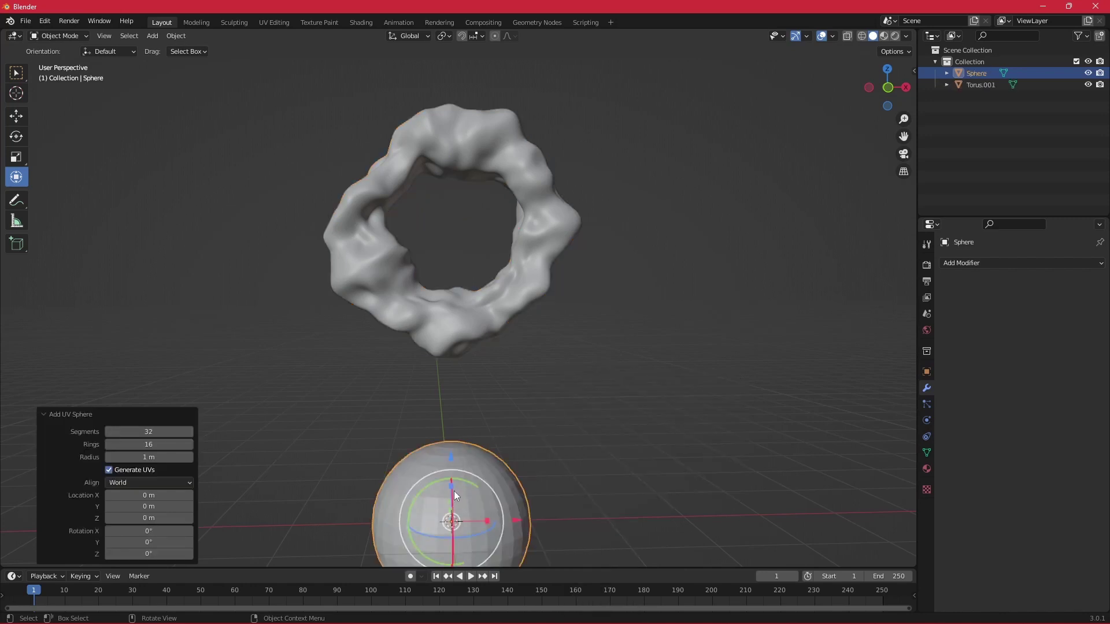
left_click_drag(449, 456, 452, 392)
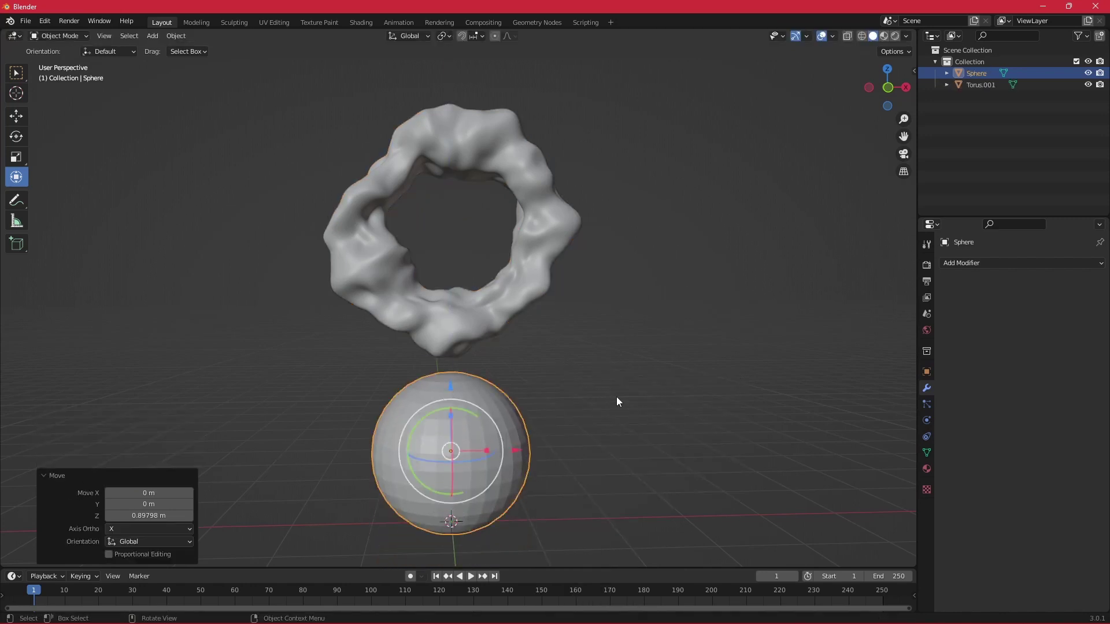
left_click(980, 262)
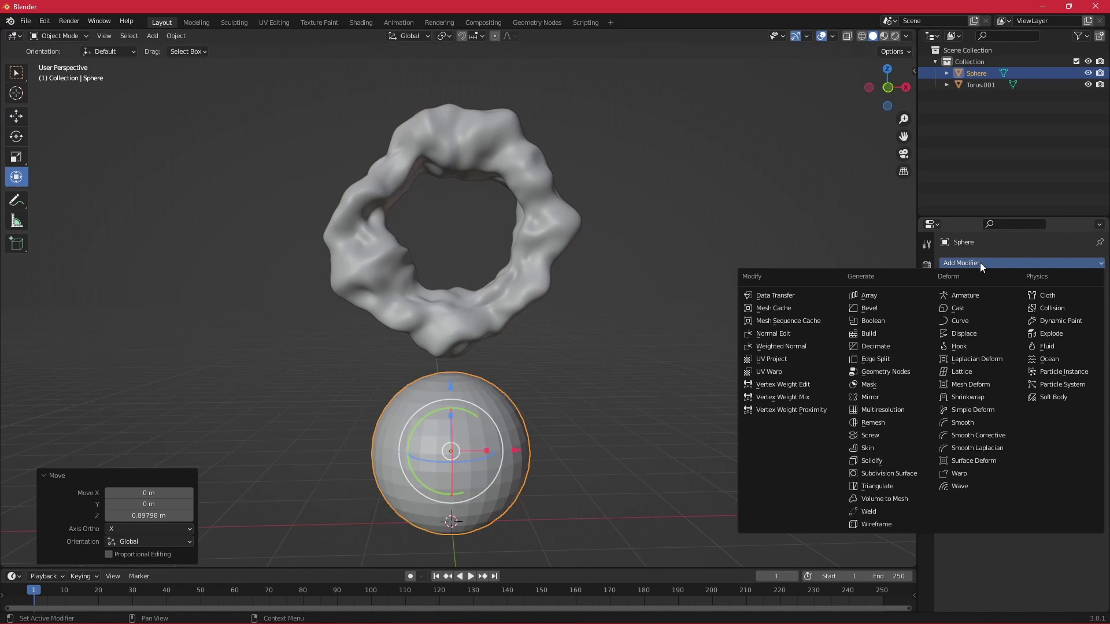
left_click(961, 332)
Step: Give the sphere's displacement a new Clouds texture with size 0.84
left_click(1053, 299)
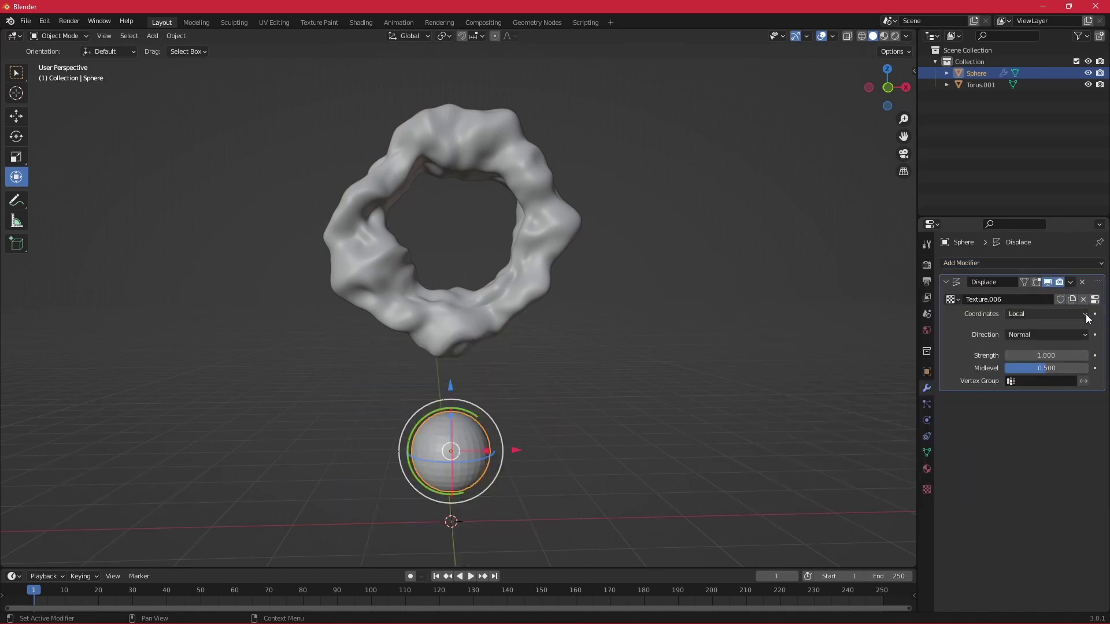
left_click(1095, 299)
left_click(1003, 298)
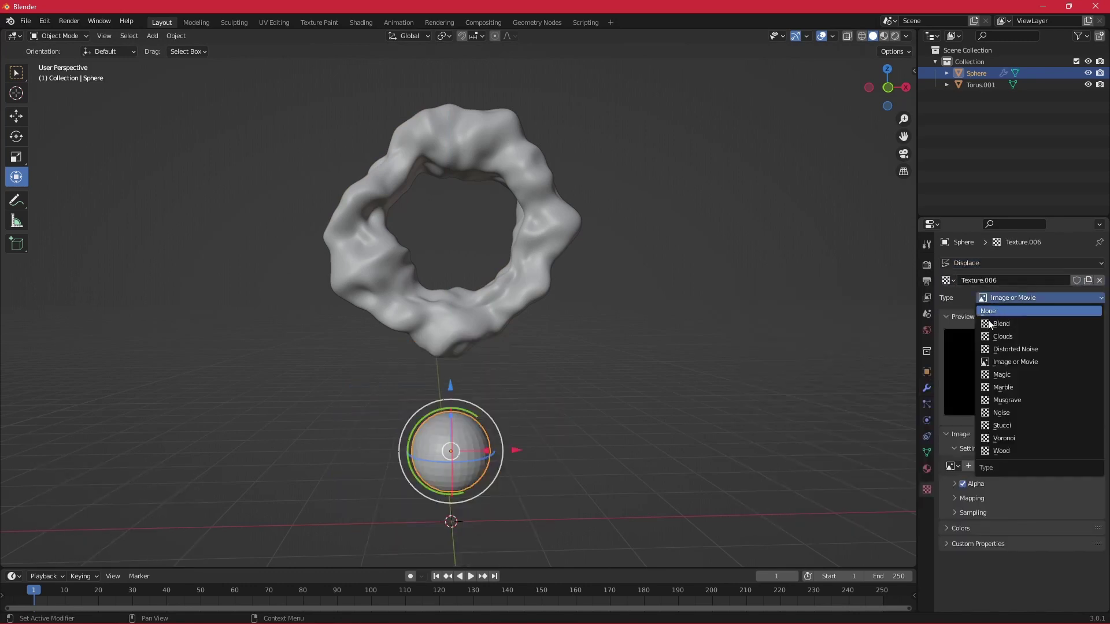
left_click(996, 341)
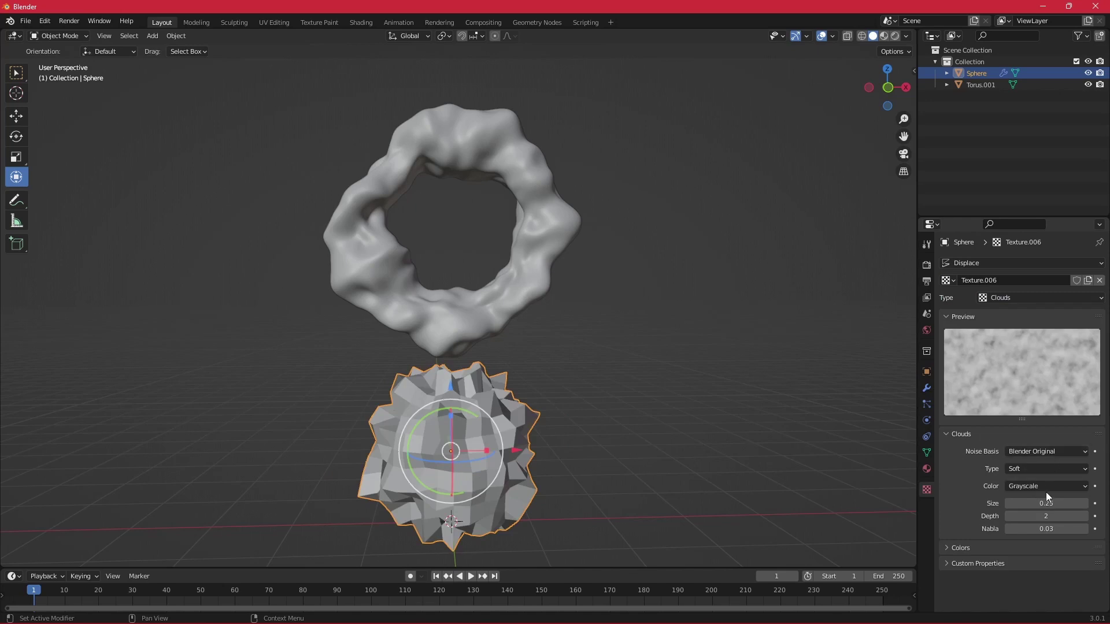
mouse_move(1046, 503)
left_mouse_down()
mouse_move(1093, 503)
mouse_move(1041, 503)
mouse_move(1058, 503)
left_mouse_up()
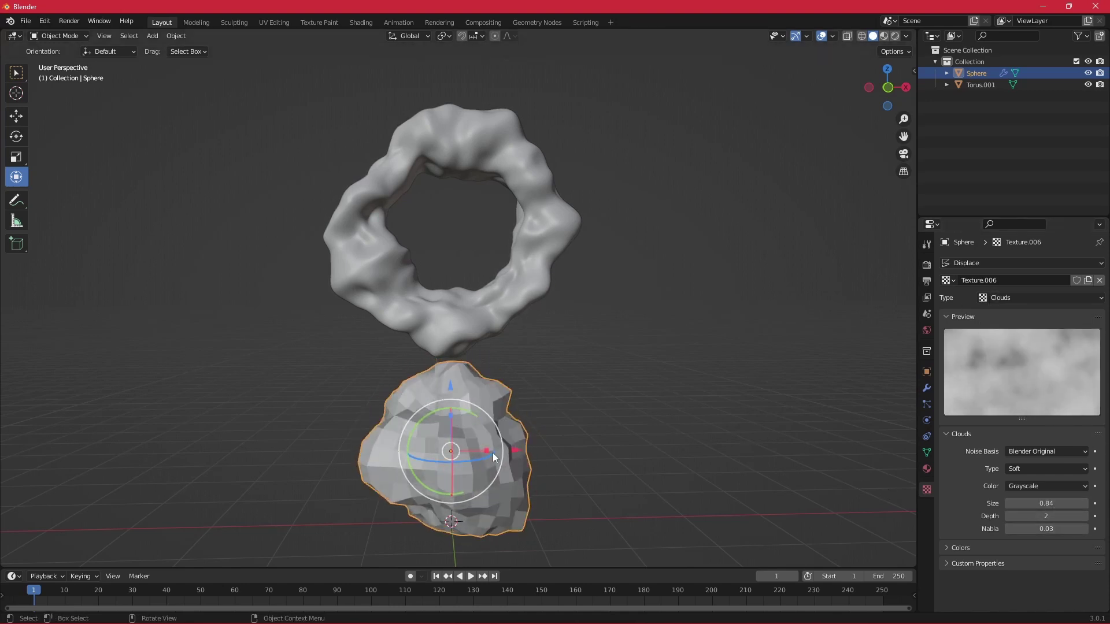
Step: Shade the wavy ring (with auto smooth) and the rock sphere smooth
left_click(1011, 84)
left_click(1007, 503)
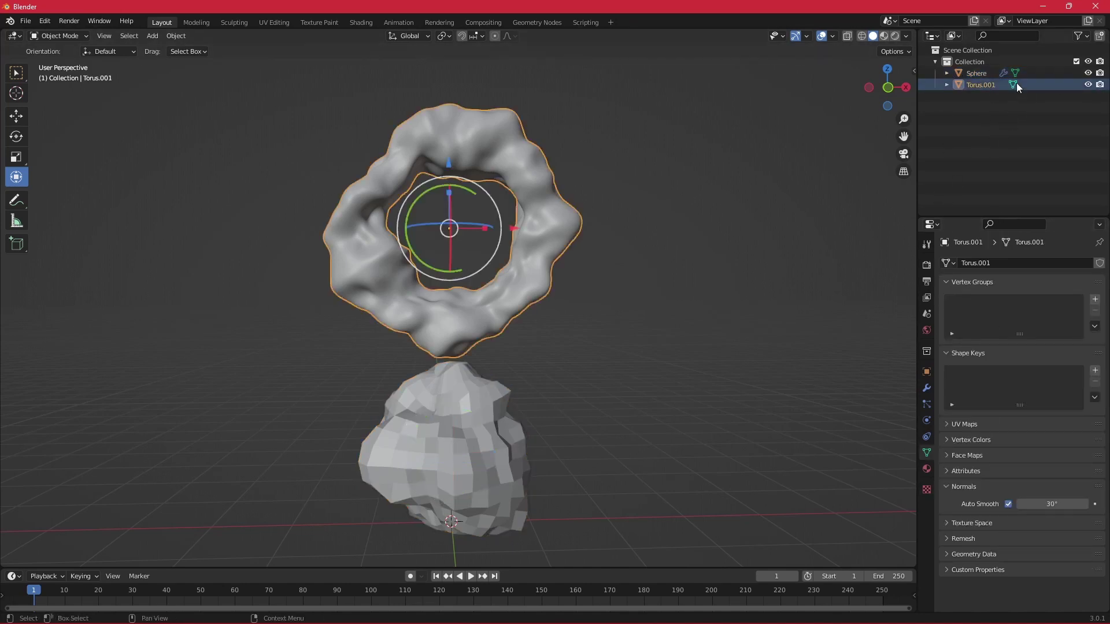
right_click(536, 236)
left_click(535, 234)
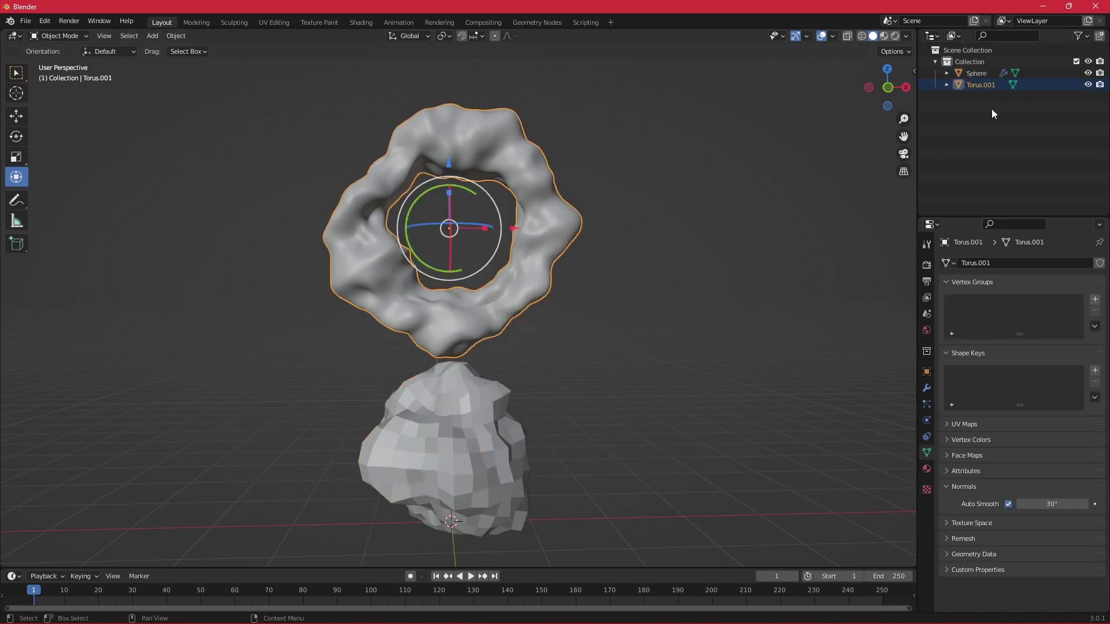
left_click(1017, 73)
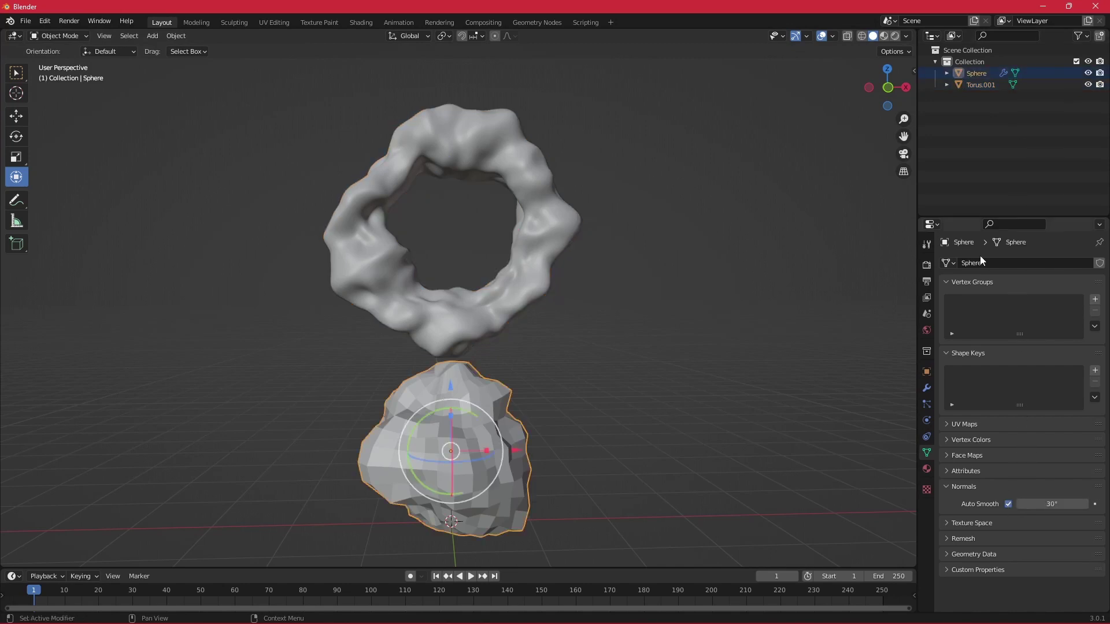
right_click(482, 423)
left_click(489, 422)
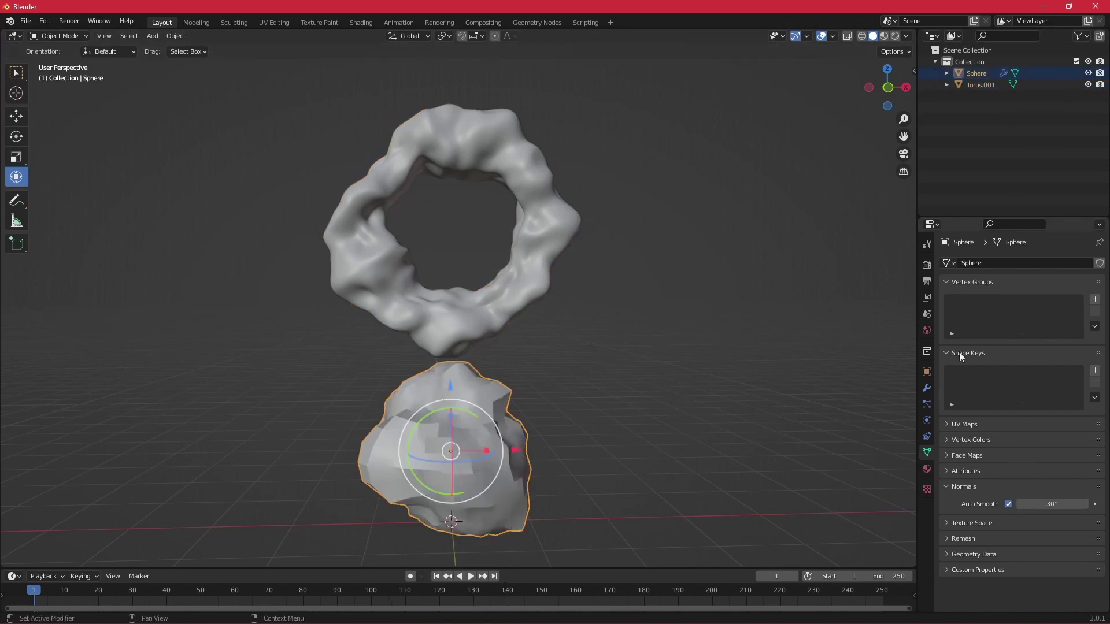
Step: Add a level-3 Subdivision modifier to the sphere, then apply Displace and Subdivision
left_click(929, 386)
left_click(1023, 263)
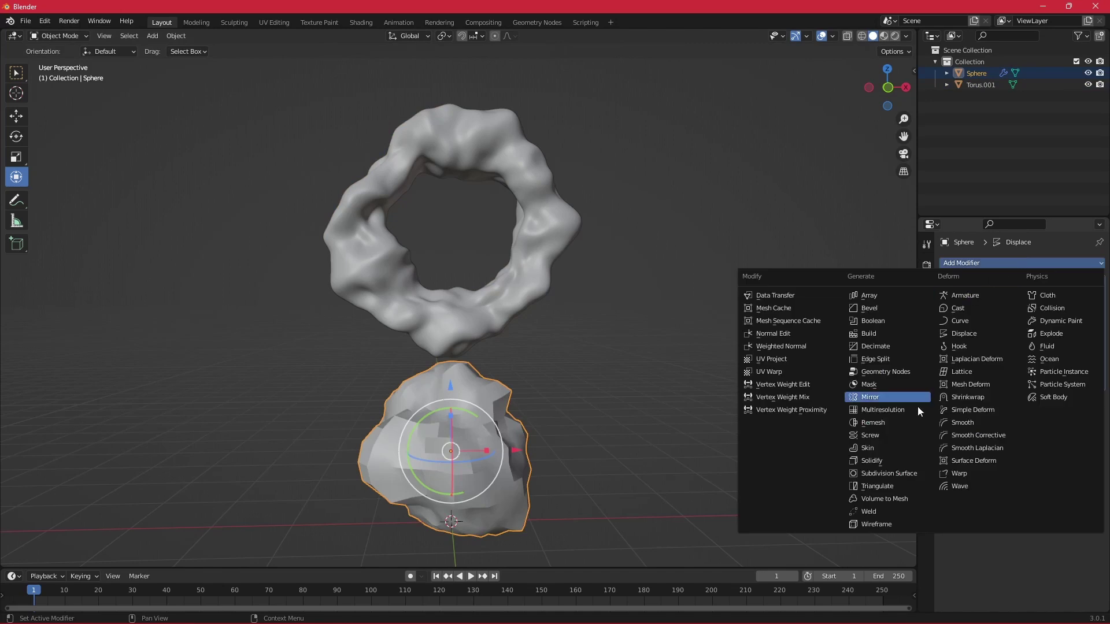
left_click(895, 474)
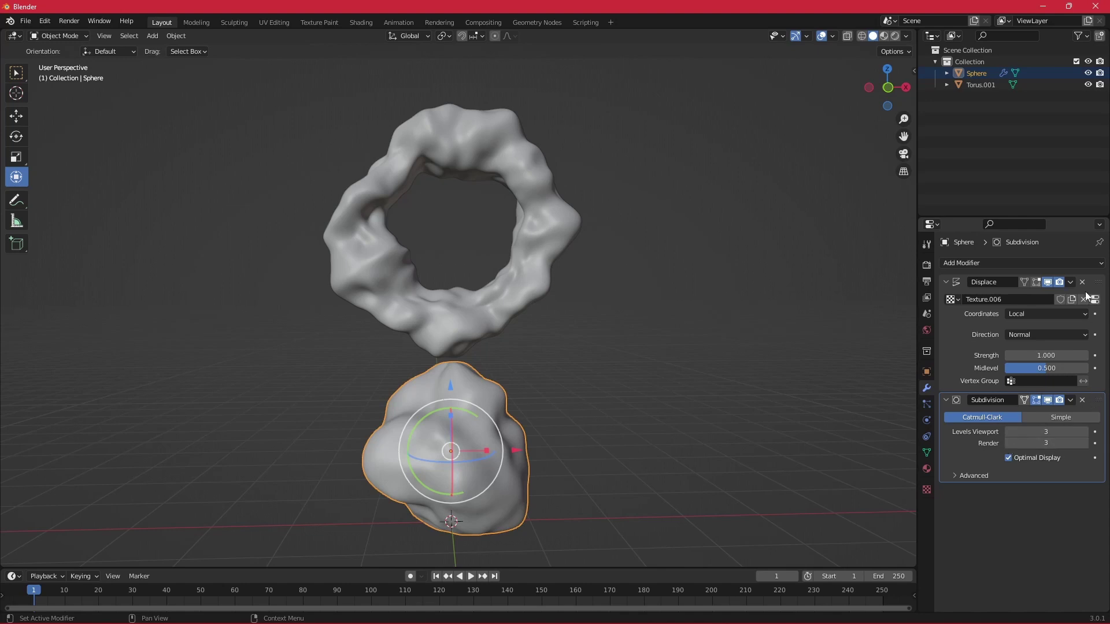
left_click(1071, 283)
left_click(1018, 293)
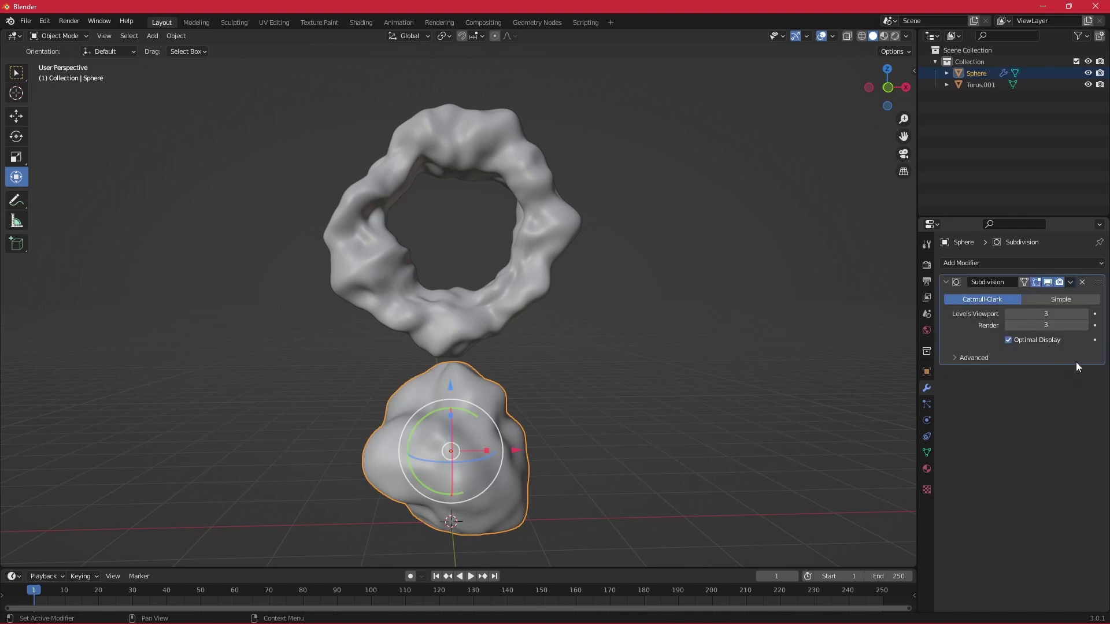
left_click(1071, 283)
left_click(1043, 296)
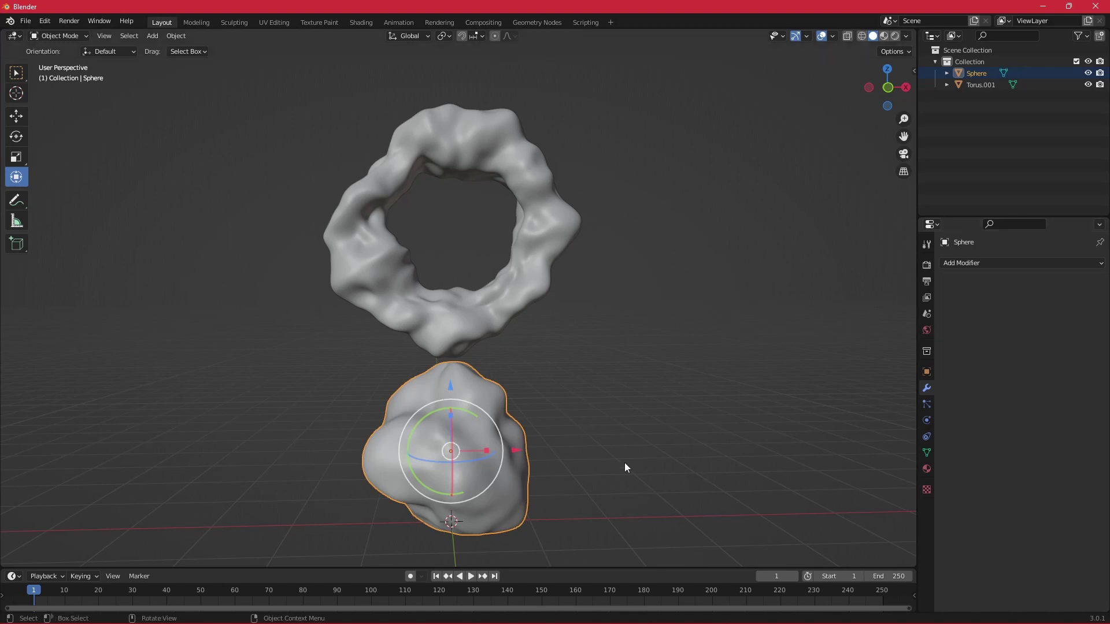
Step: Shrink the rock and lift it into the upper part of the ring's opening
key("s")
left_click(445, 384)
key("g")
key("z")
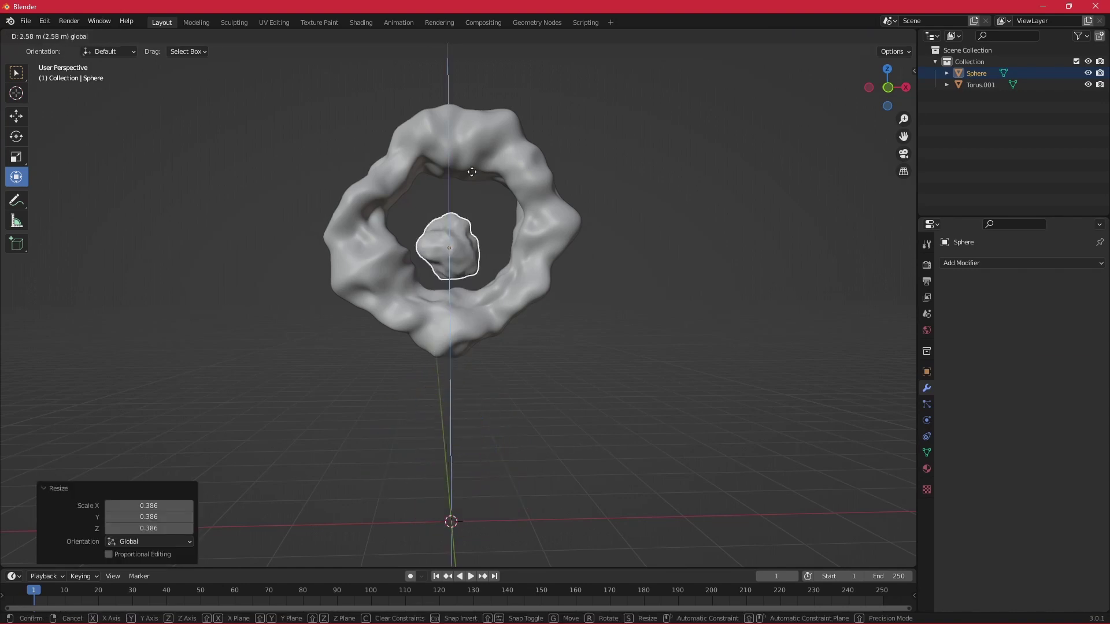
key("Escape")
key("s")
left_click(503, 174)
scroll(524, 172, "up", 4)
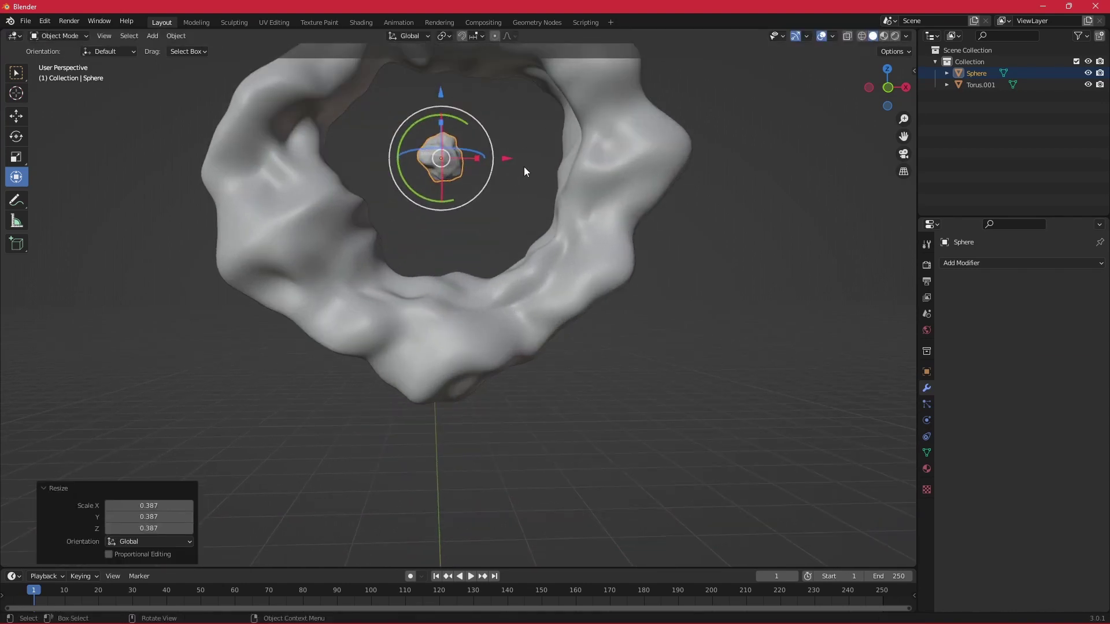
mouse_move(523, 167)
middle_mouse_down()
mouse_move(549, 231)
mouse_move(475, 231)
middle_mouse_up()
left_click_drag(475, 231, 502, 209)
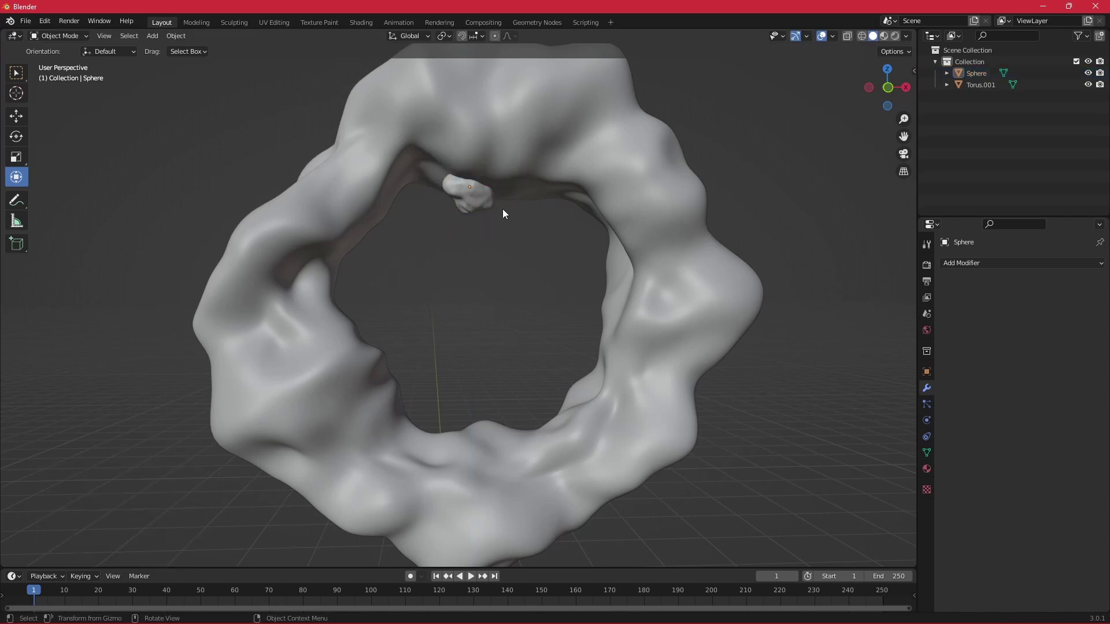
left_click(469, 188)
left_click_drag(467, 147, 494, 248)
Step: Enlarge the rock slightly, rotate it -38° about Y, and nudge it vertically
key("s")
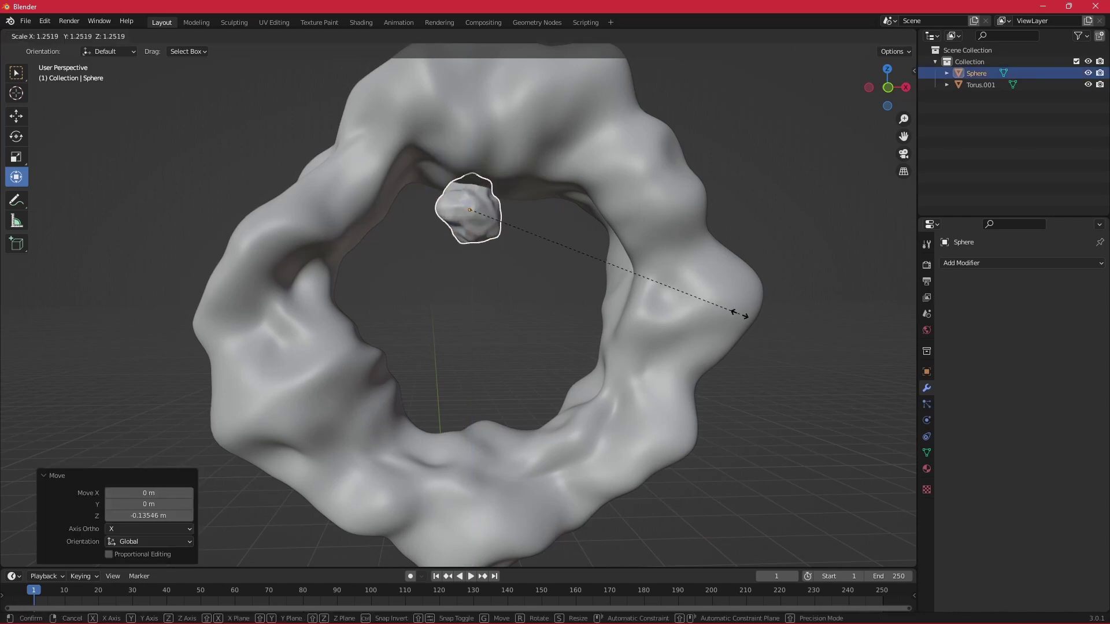
left_click(740, 313)
key("r")
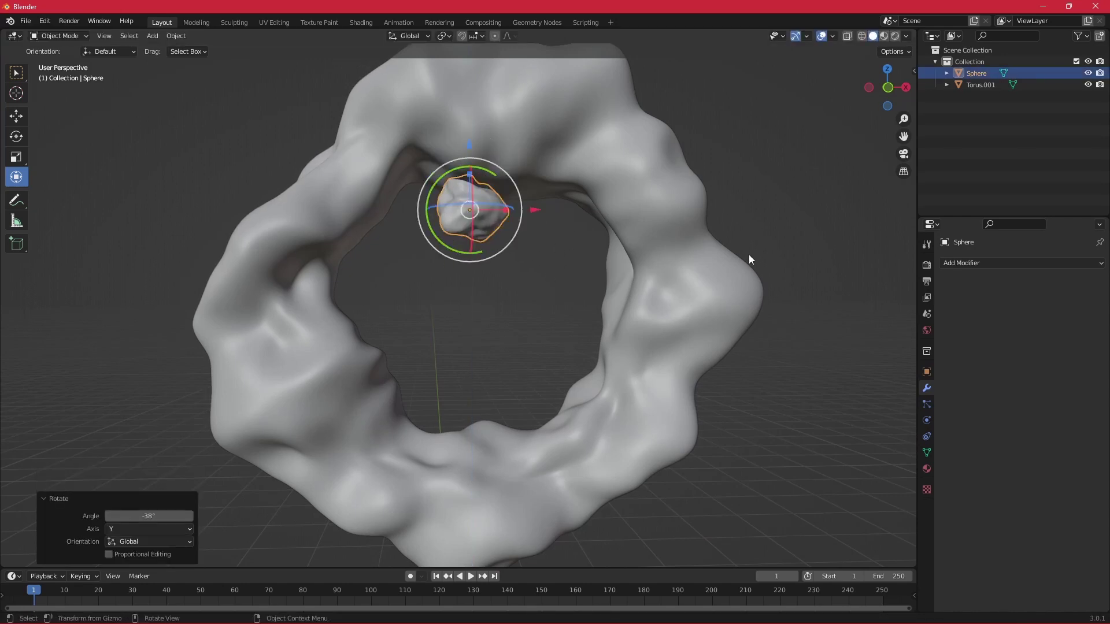
left_click(752, 257)
scroll(684, 254, "down", 4)
middle_click_drag(683, 253, 520, 272)
left_click(463, 266)
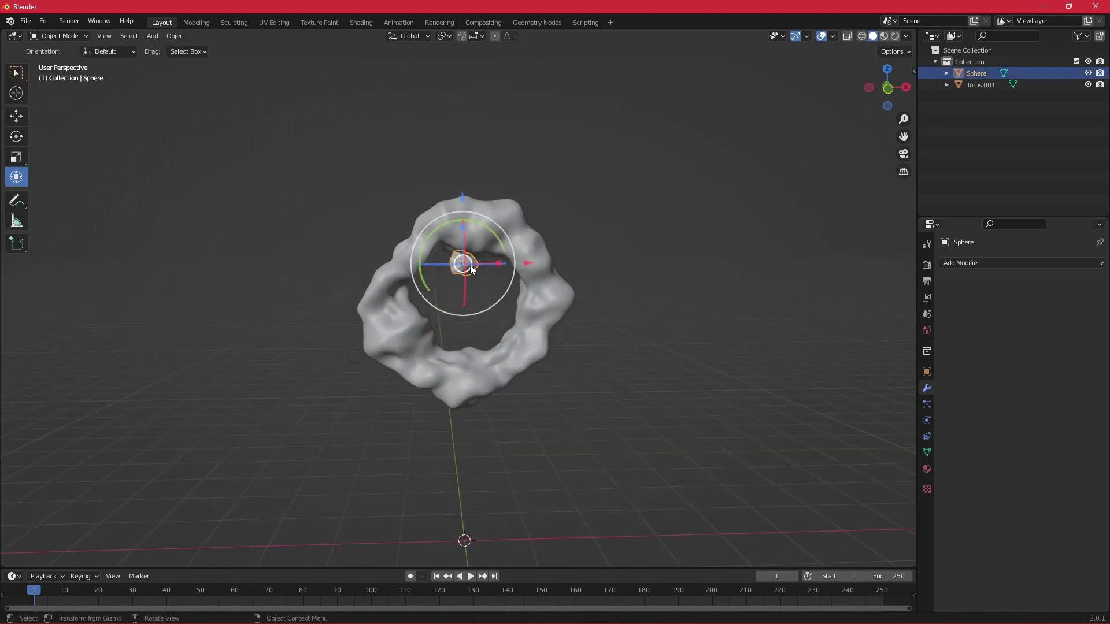
key("g")
key("z")
left_click(555, 282)
Step: Shift the rock sideways along X inside the ring
key("g")
key("x")
left_click(555, 282)
left_click(643, 330)
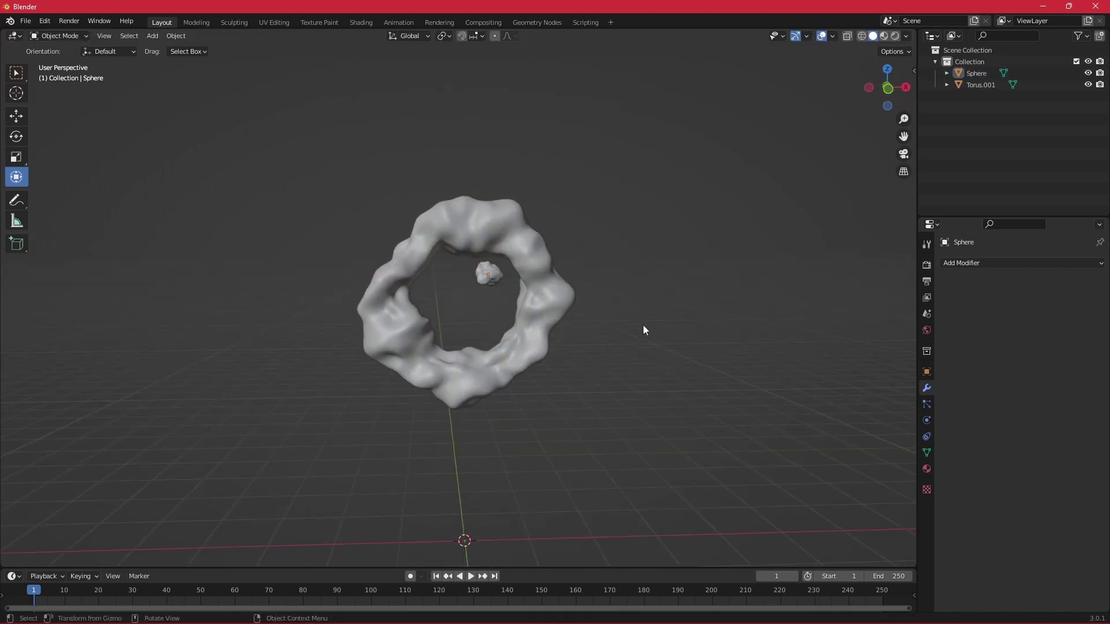
mouse_move(603, 279)
middle_mouse_down()
mouse_move(555, 207)
mouse_move(520, 272)
middle_mouse_up()
Step: Paste a copy of the rock and move it below-left of the ring
left_click(496, 280)
key("ctrl+c")
key("ctrl+v")
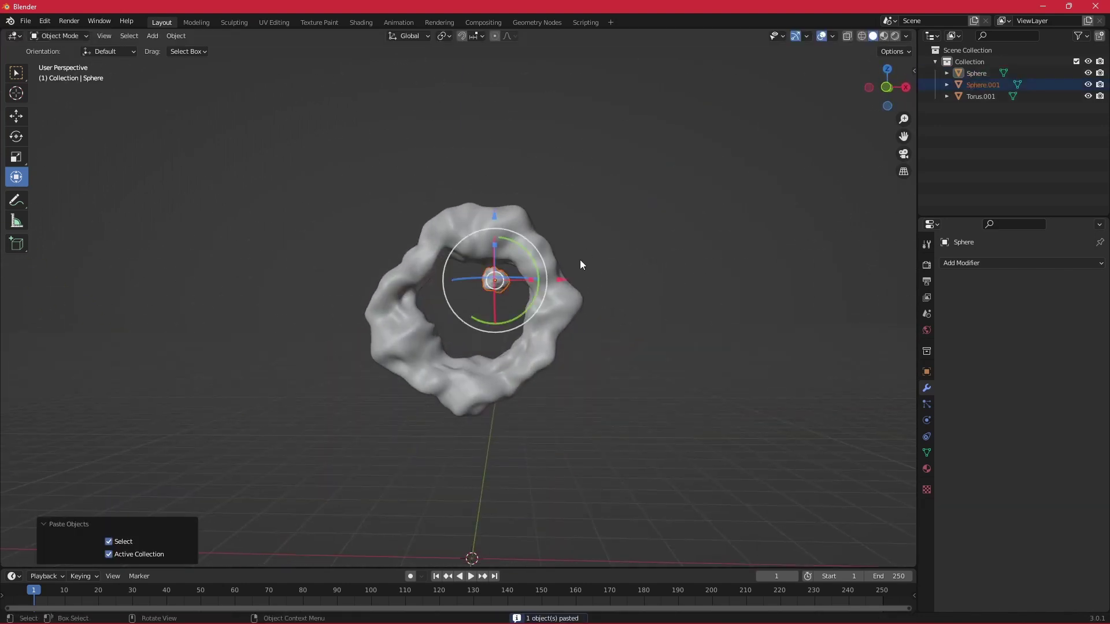
key("g")
key("x")
left_click(412, 287)
key("g")
key("z")
left_click(421, 383)
key("g")
key("x")
left_click(463, 416)
Step: Enlarge the lower copy about 1.7 times and rotate it about 148°
key("s")
left_click(539, 447)
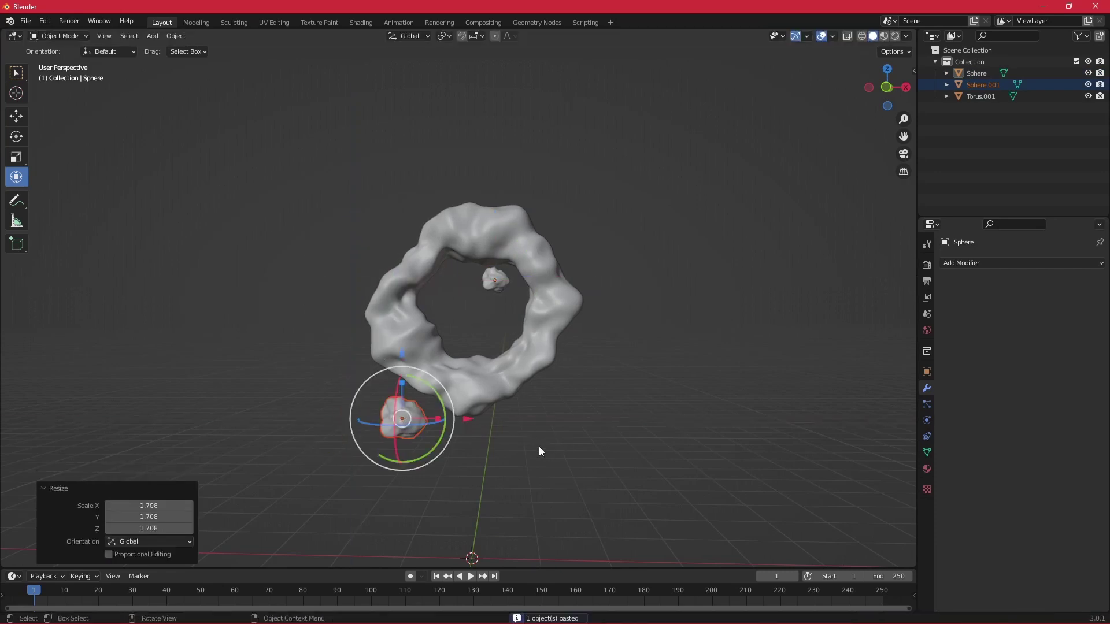
left_click(421, 420)
left_click_drag(421, 419, 395, 450)
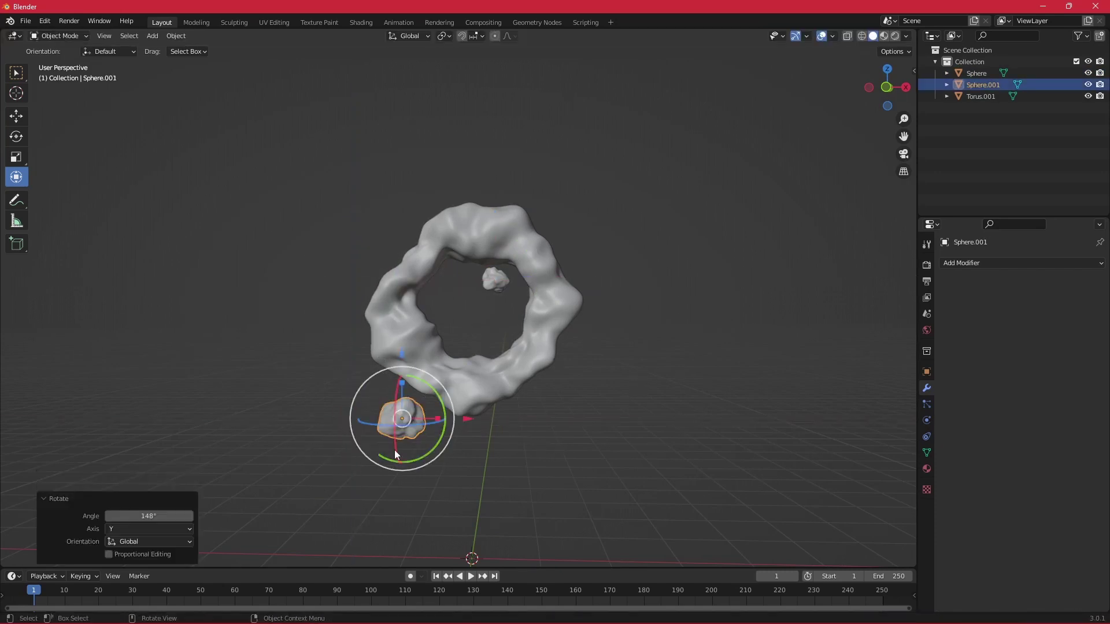
left_click(426, 426)
Step: Paste a second rock copy and place it at the ring's right edge
key("ctrl+c")
key("ctrl+v")
key("g")
key("x")
left_click(688, 399)
key("g")
key("z")
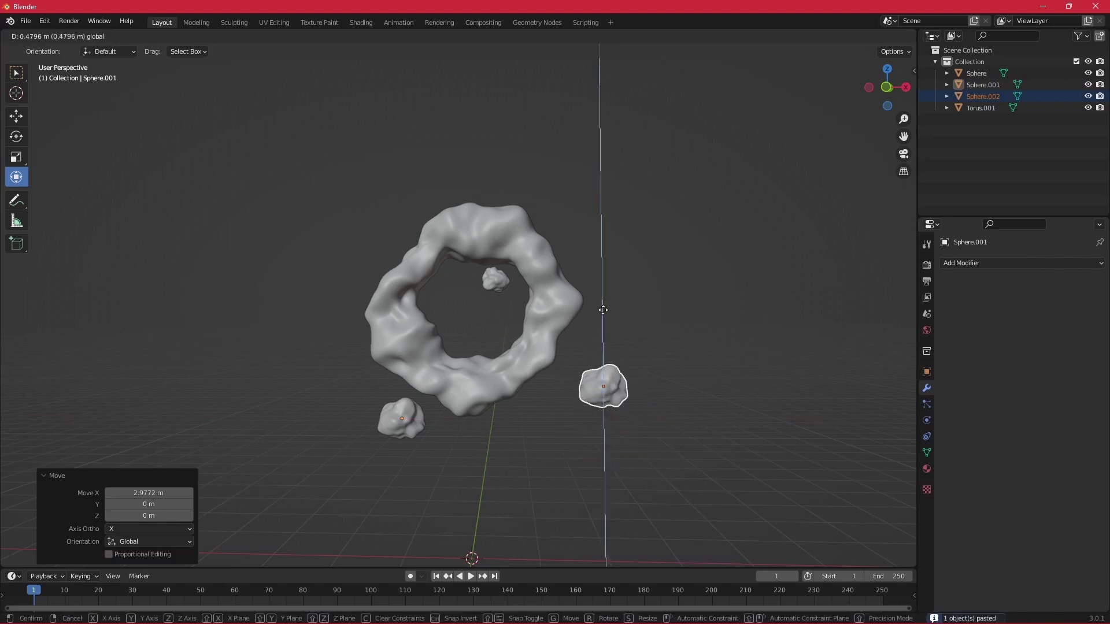
left_click(720, 370)
key("g")
key("x")
left_click(622, 364)
left_click(633, 318)
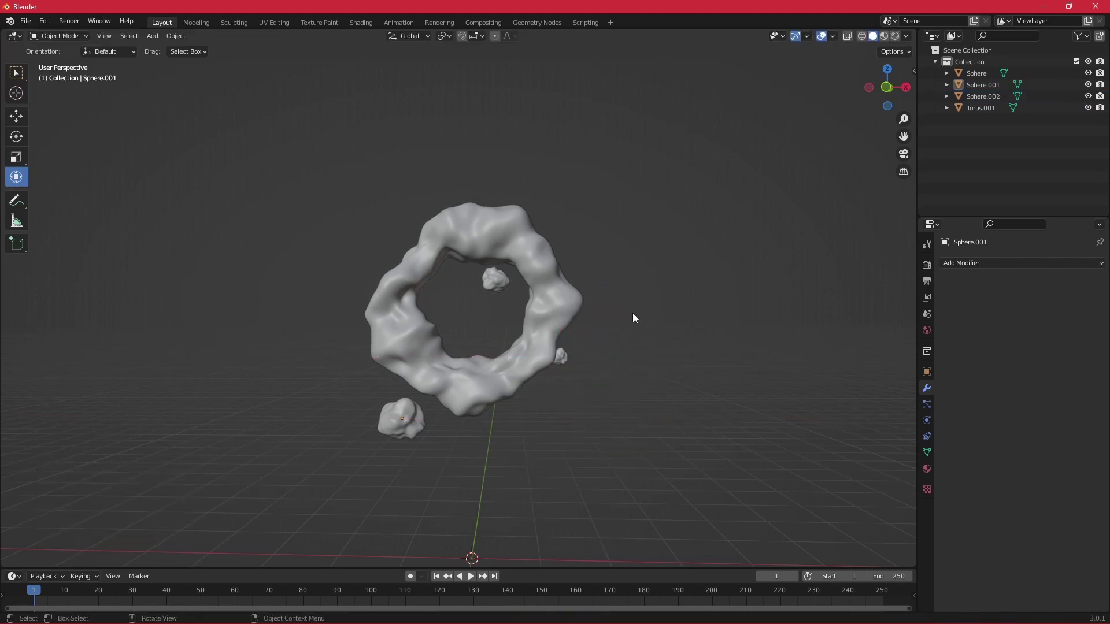
Step: Paste a third rock copy and place it at the ring's upper-left edge
left_click(560, 356)
key("ctrl+c")
key("ctrl+v")
key("g")
key("z")
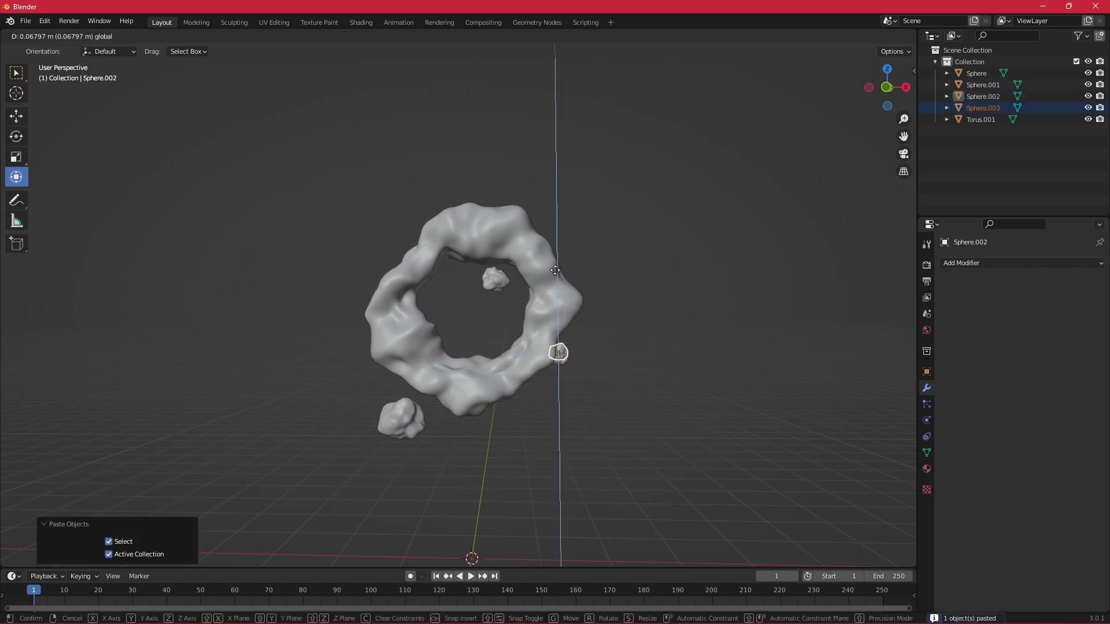
left_click(640, 252)
key("g")
key("x")
left_click(456, 252)
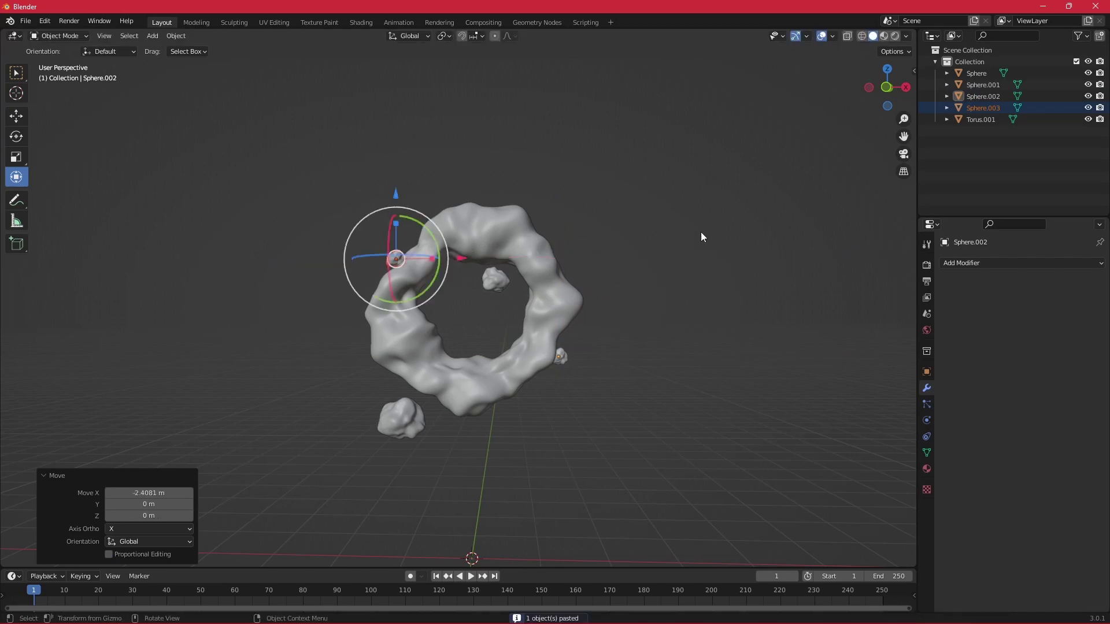
left_click(701, 233)
Step: Rotate the upper-left rock copy about the Y axis
left_click(396, 255)
key("r")
key("y")
left_click(663, 294)
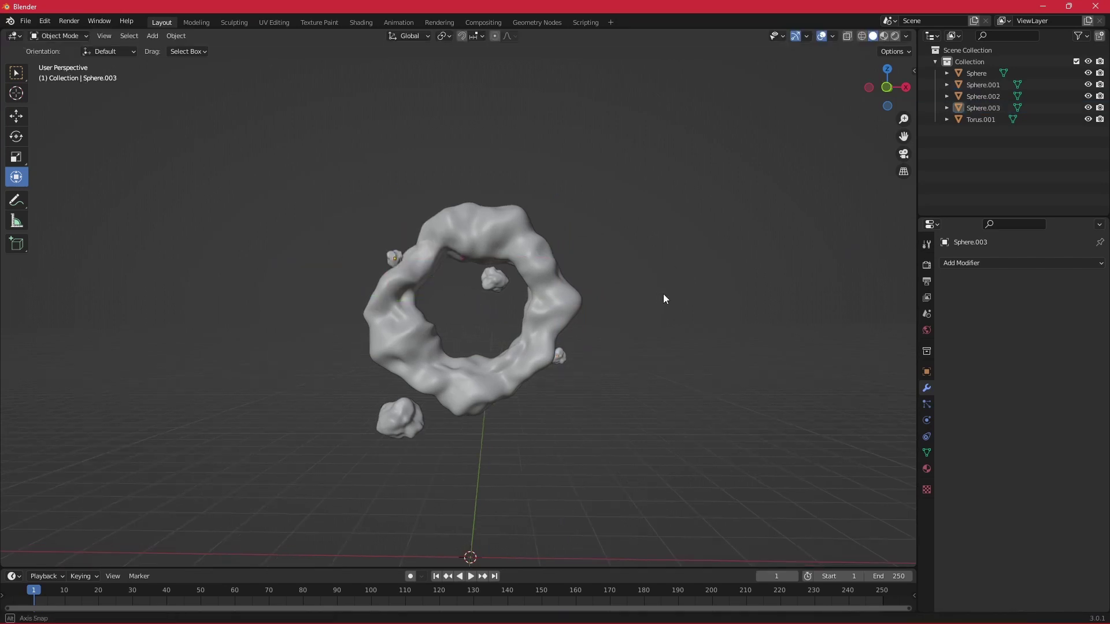
mouse_move(664, 294)
middle_mouse_down()
mouse_move(823, 338)
mouse_move(870, 266)
mouse_move(659, 281)
middle_mouse_up()
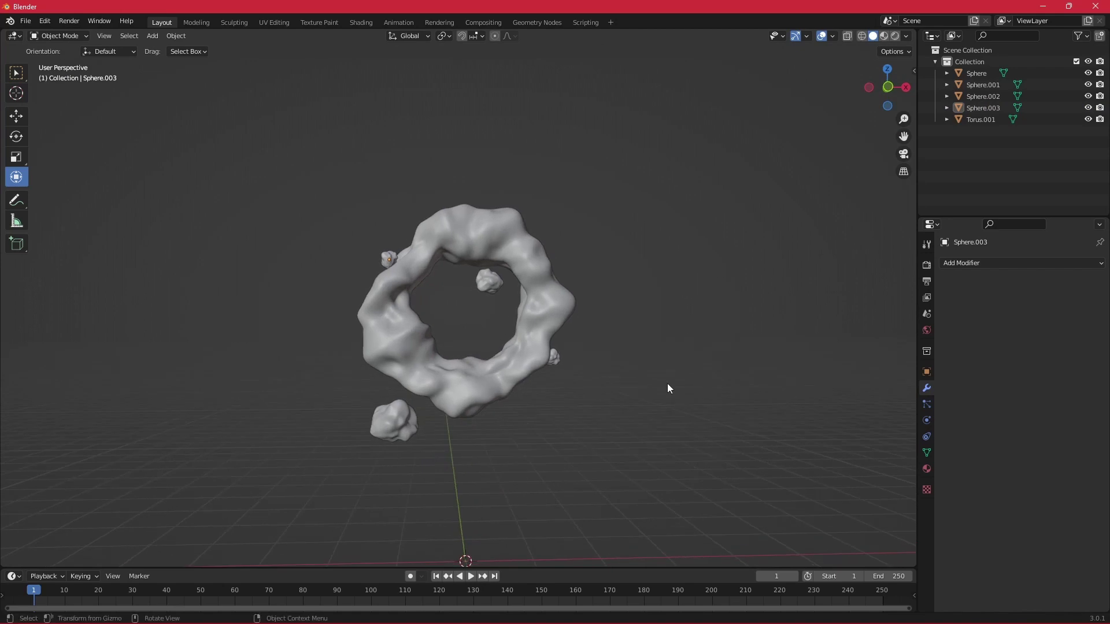
key("shift+a")
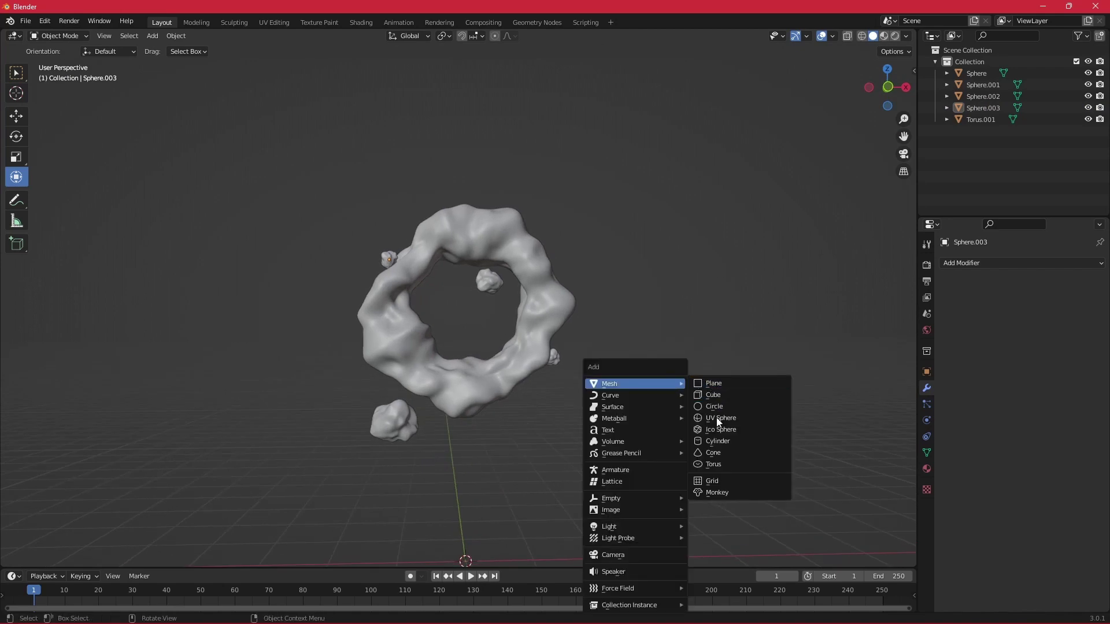
Step: Add a new thin torus ring and subdivide its mesh
left_click(714, 465)
scroll(303, 454, "down", 3)
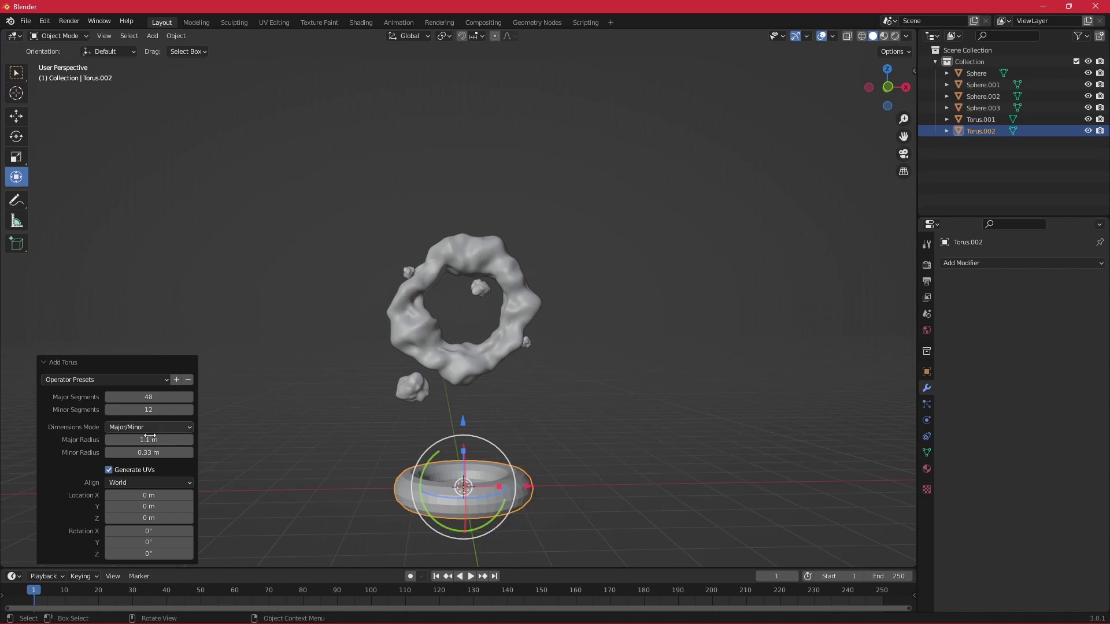
mouse_move(149, 453)
left_mouse_down()
mouse_move(115, 440)
mouse_move(112, 453)
left_mouse_up()
left_click(595, 422)
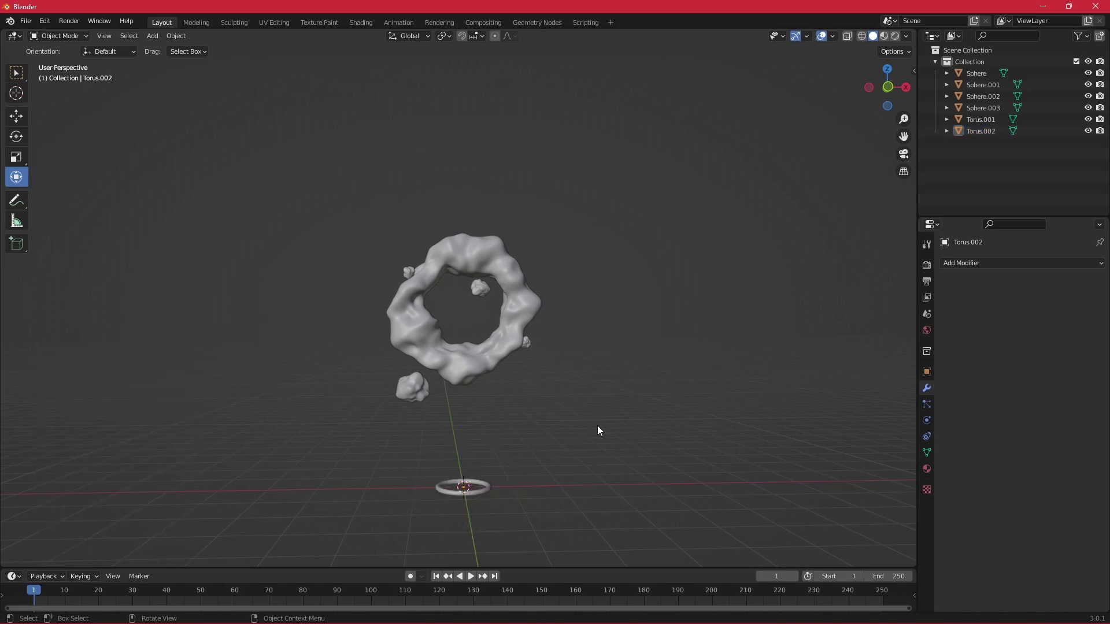
key("Tab")
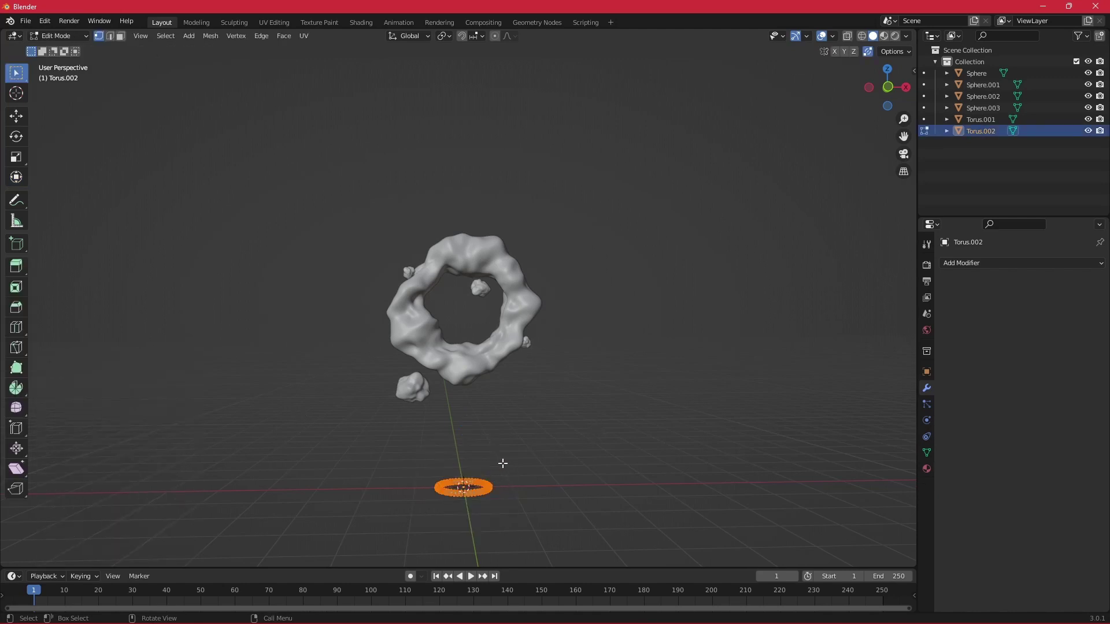
right_click(503, 463)
left_click(472, 364)
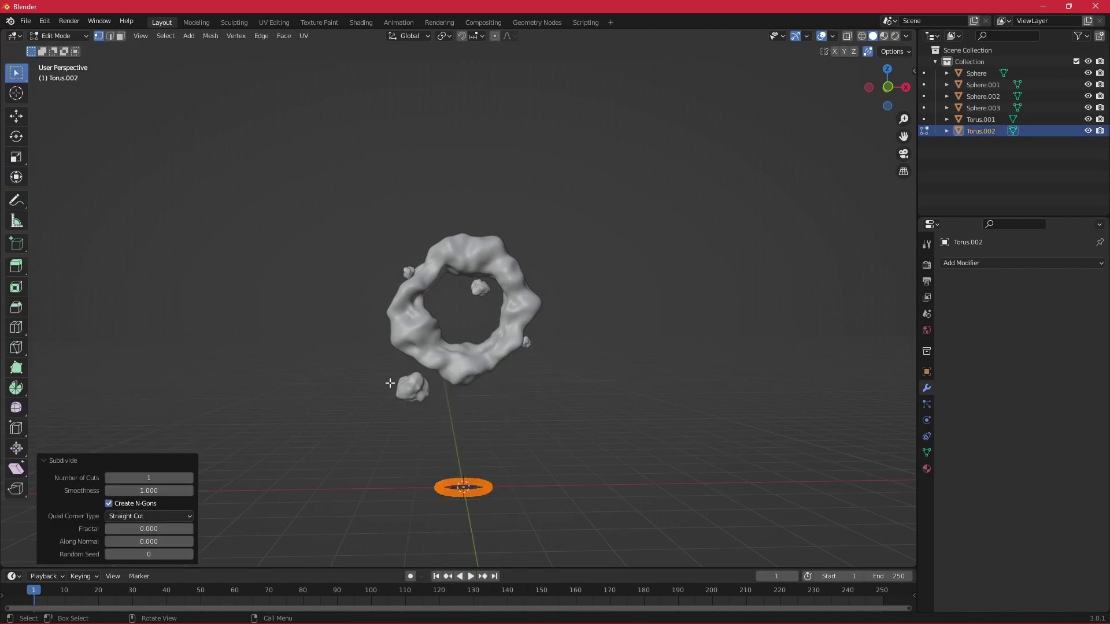
key("Tab")
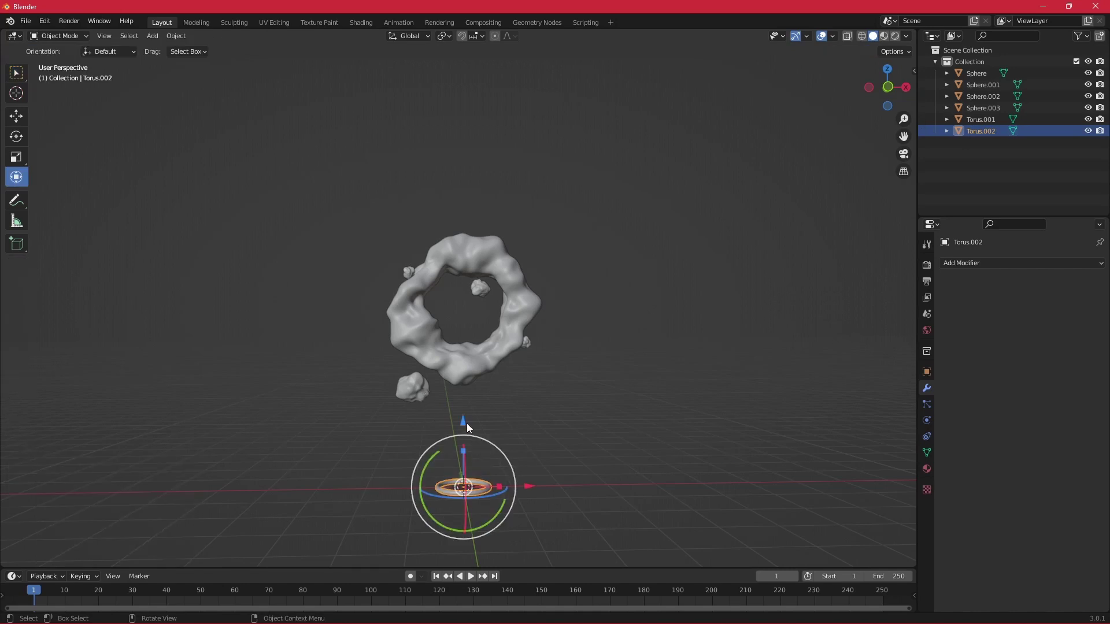
Step: Move Torus.002 to the lumpy ring's right edge, scale it to 1.087, and enable Auto Smooth
mouse_move(467, 423)
left_mouse_down()
mouse_move(518, 306)
mouse_move(588, 321)
left_mouse_up()
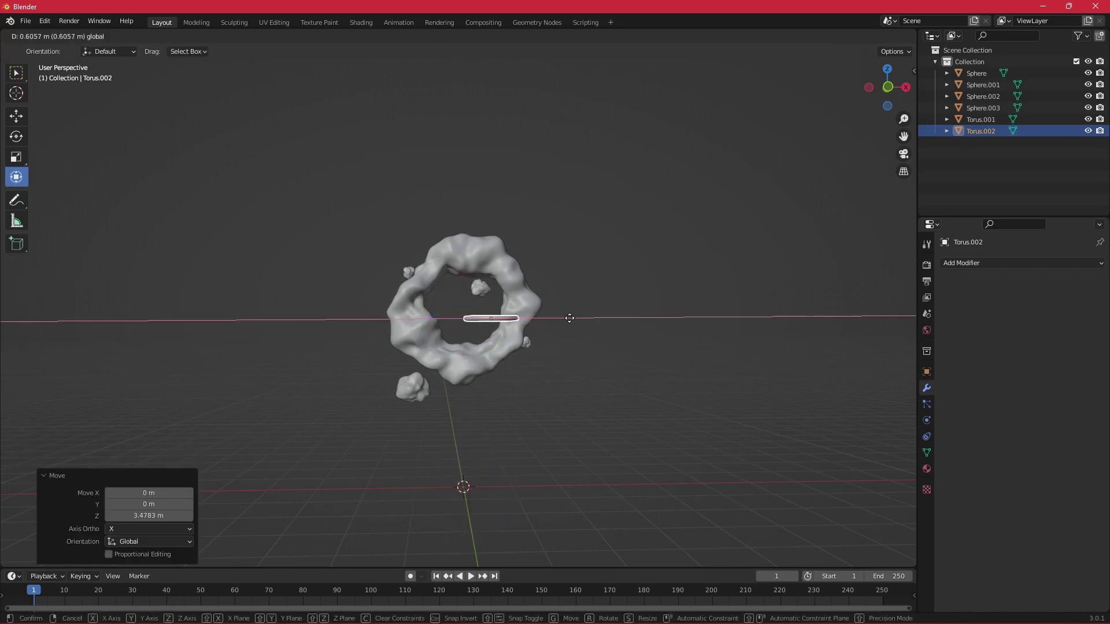
mouse_move(587, 321)
middle_mouse_down()
mouse_move(585, 334)
mouse_move(511, 320)
mouse_move(577, 298)
mouse_move(652, 314)
middle_mouse_up()
key("s")
left_click(630, 310)
left_click(1013, 131)
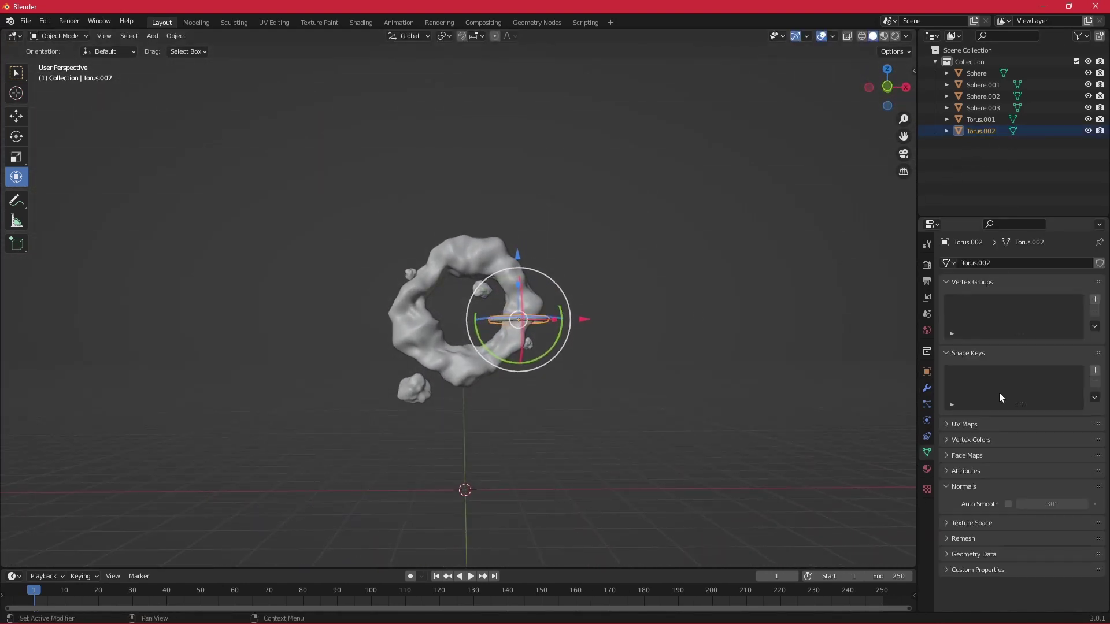
left_click(1009, 504)
right_click(520, 317)
Step: Paste a ring copy, scale it to 5.115 around the sculpt, and tilt it upright
left_click(519, 320)
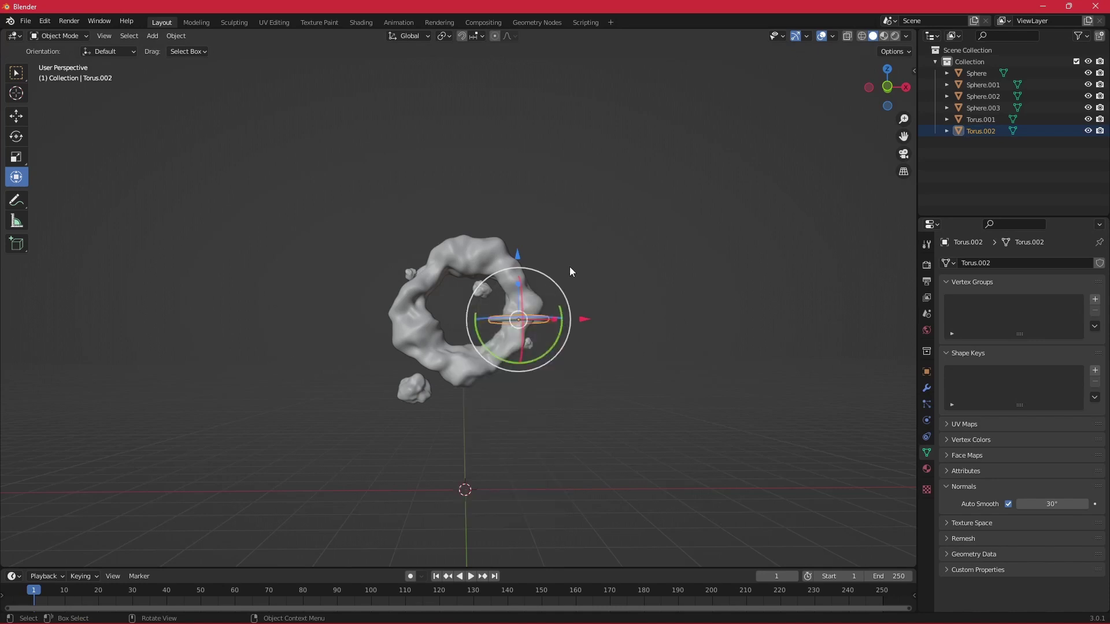
middle_click_drag(570, 266, 564, 305)
key("ctrl+v")
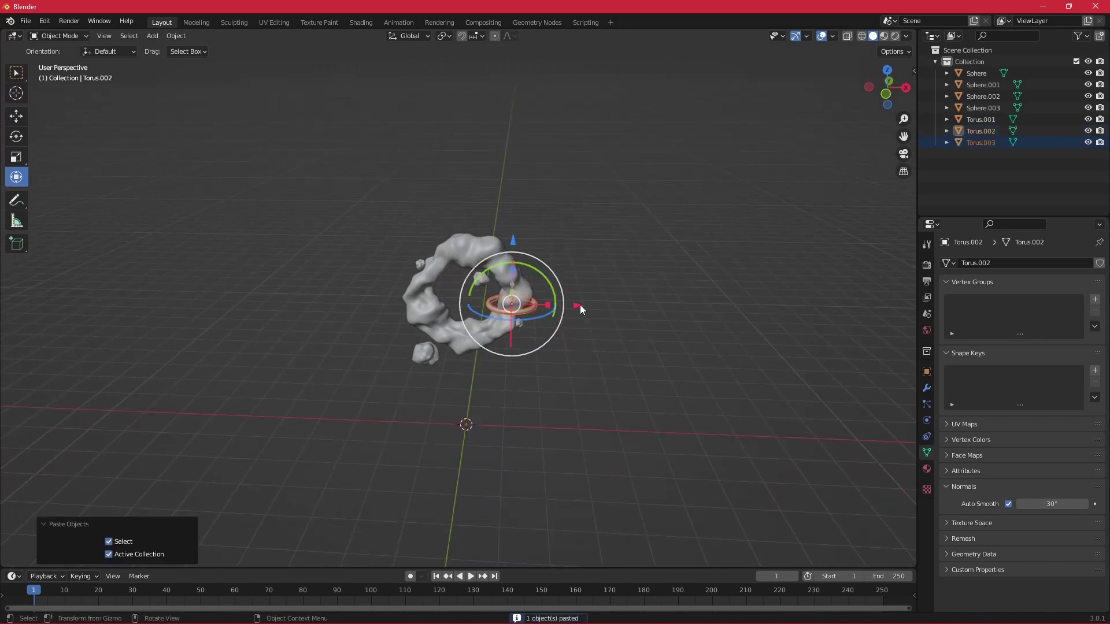
key("s")
left_click(550, 315)
key("s")
left_click(583, 325)
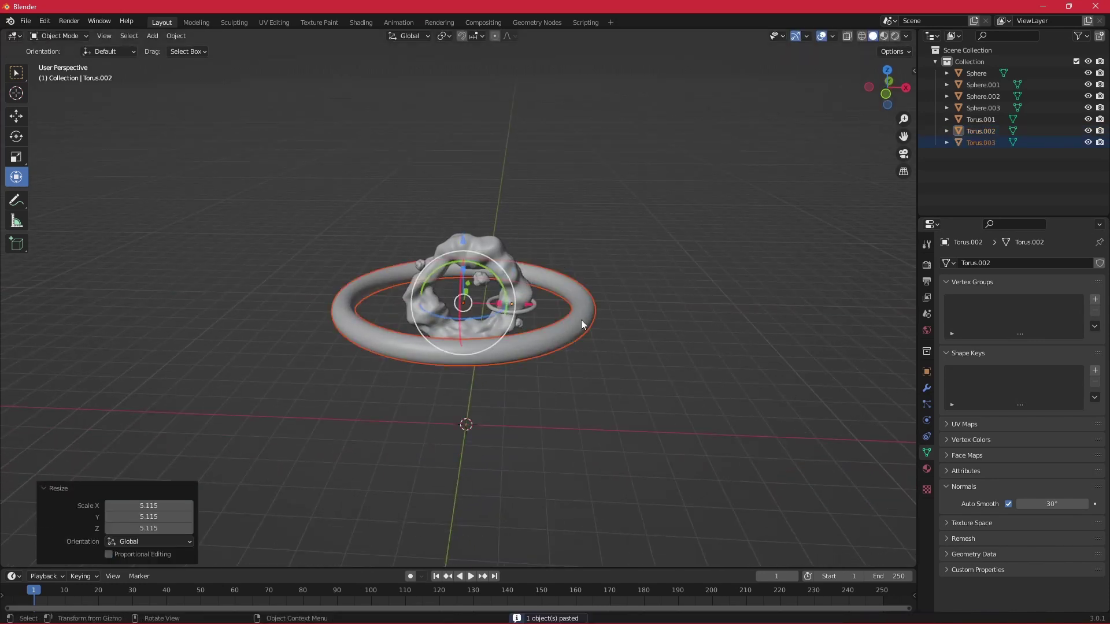
mouse_move(675, 345)
middle_mouse_down()
mouse_move(661, 367)
mouse_move(632, 345)
middle_mouse_up()
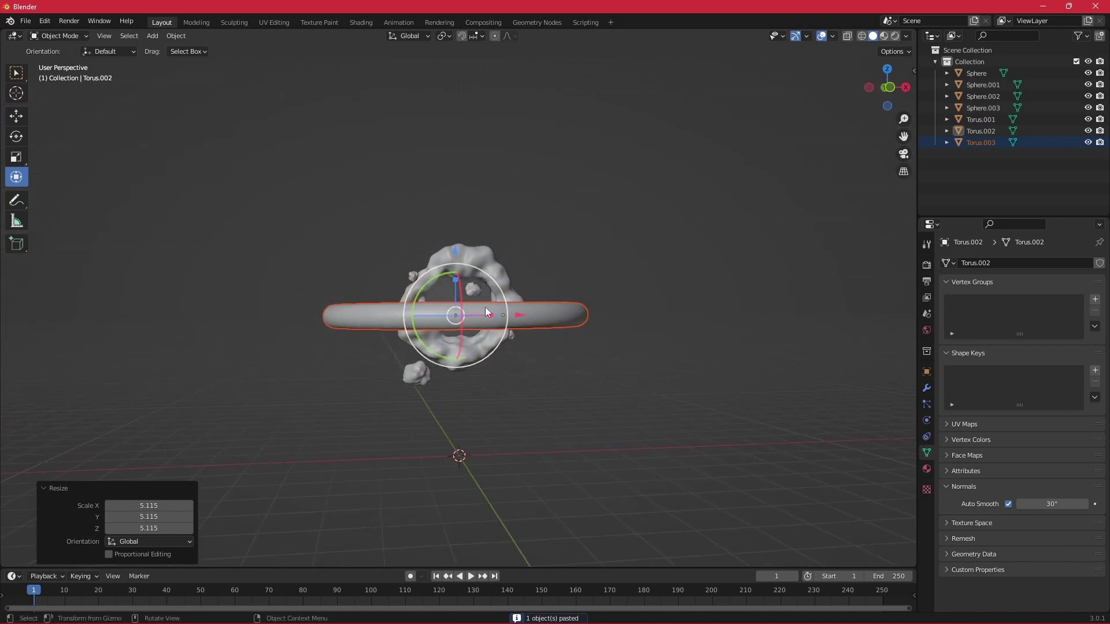
left_click_drag(459, 326, 457, 316)
left_click(674, 320)
Step: Rotate the small ring Torus.002 slightly
mouse_move(674, 321)
middle_mouse_down()
mouse_move(589, 318)
mouse_move(643, 338)
mouse_move(626, 344)
mouse_move(424, 320)
mouse_move(613, 334)
middle_mouse_up()
left_click(526, 311)
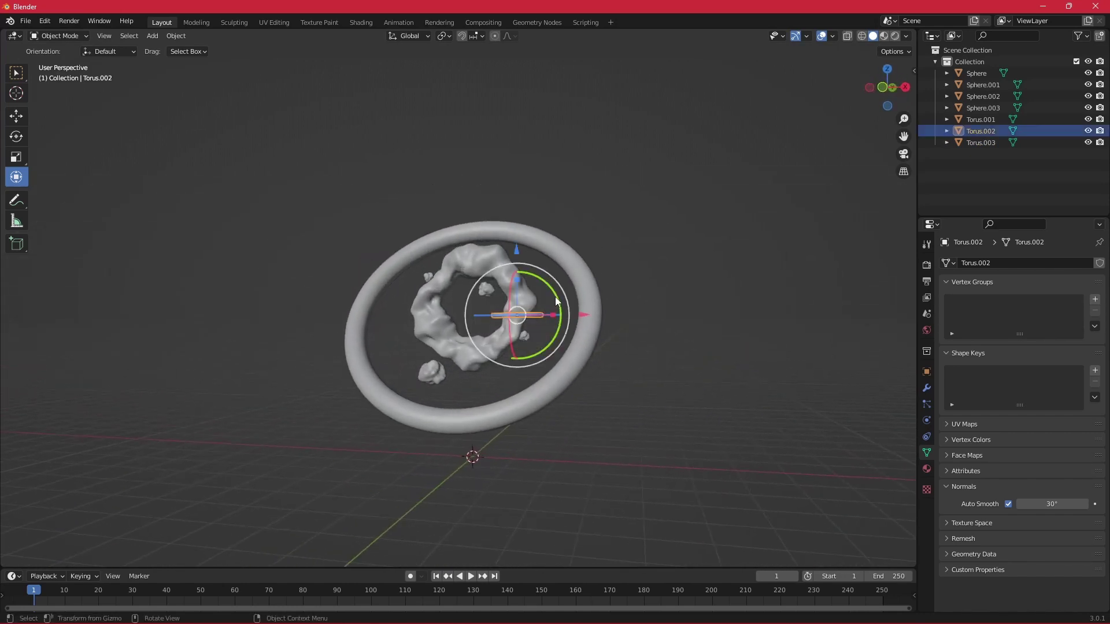
left_click_drag(555, 299, 562, 308)
left_click(641, 314)
Step: Paste another thin ring, move it to Z -0.238 m, and slide it slightly along X
mouse_move(641, 314)
middle_mouse_down()
mouse_move(678, 346)
mouse_move(668, 351)
middle_mouse_up()
scroll(600, 321, "up", 2)
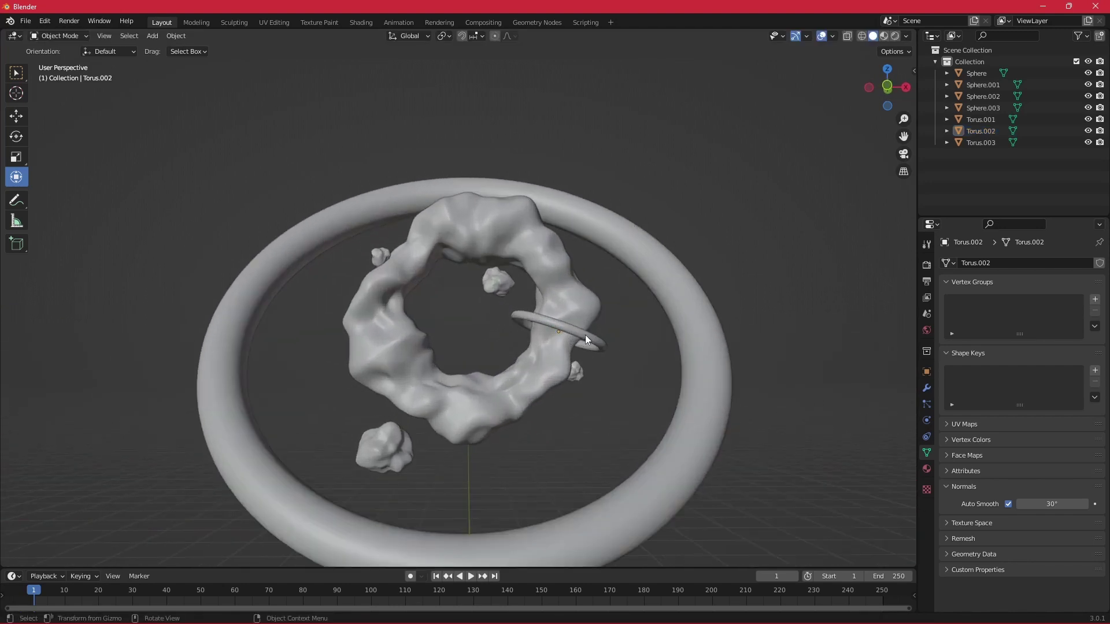
key("ctrl+v")
key("g")
key("z")
left_click(636, 390)
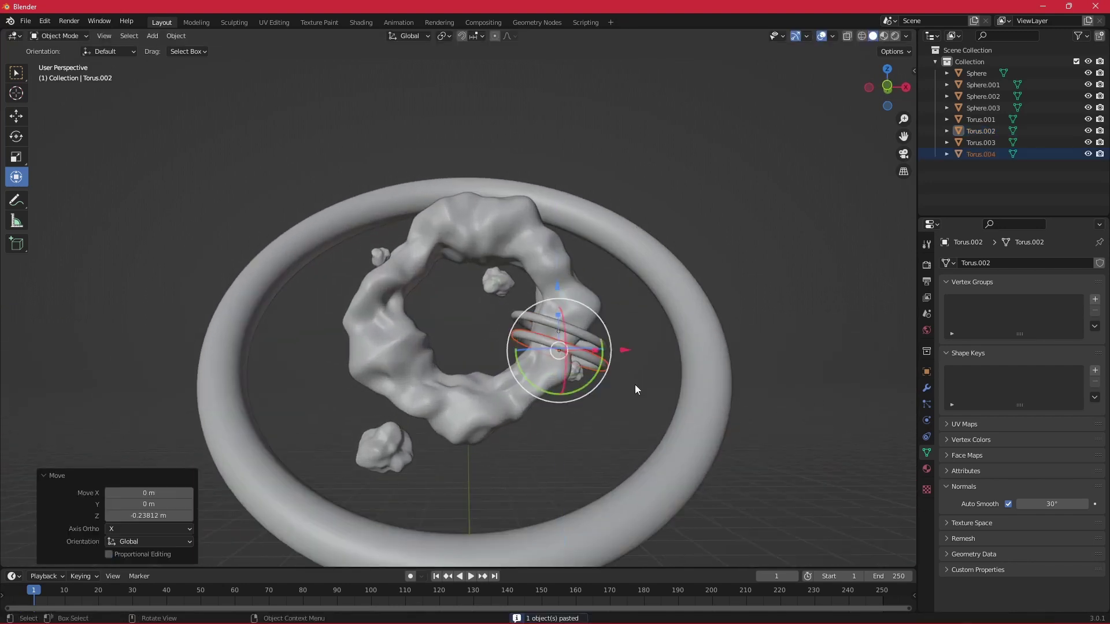
mouse_move(623, 356)
left_mouse_down()
mouse_move(589, 360)
mouse_move(747, 344)
left_mouse_up()
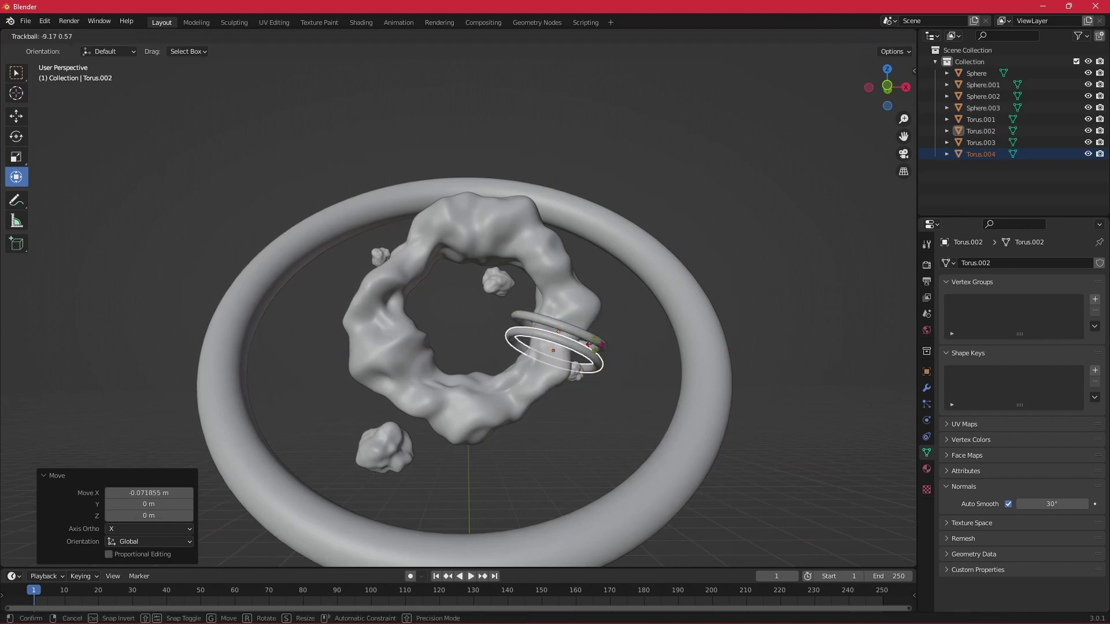
left_click(747, 345)
Step: Copy Torus.004 into Torus.005, place it around the lower-left lump, and tilt it 17.9°
mouse_move(745, 320)
middle_mouse_down()
mouse_move(766, 341)
mouse_move(639, 353)
middle_mouse_up()
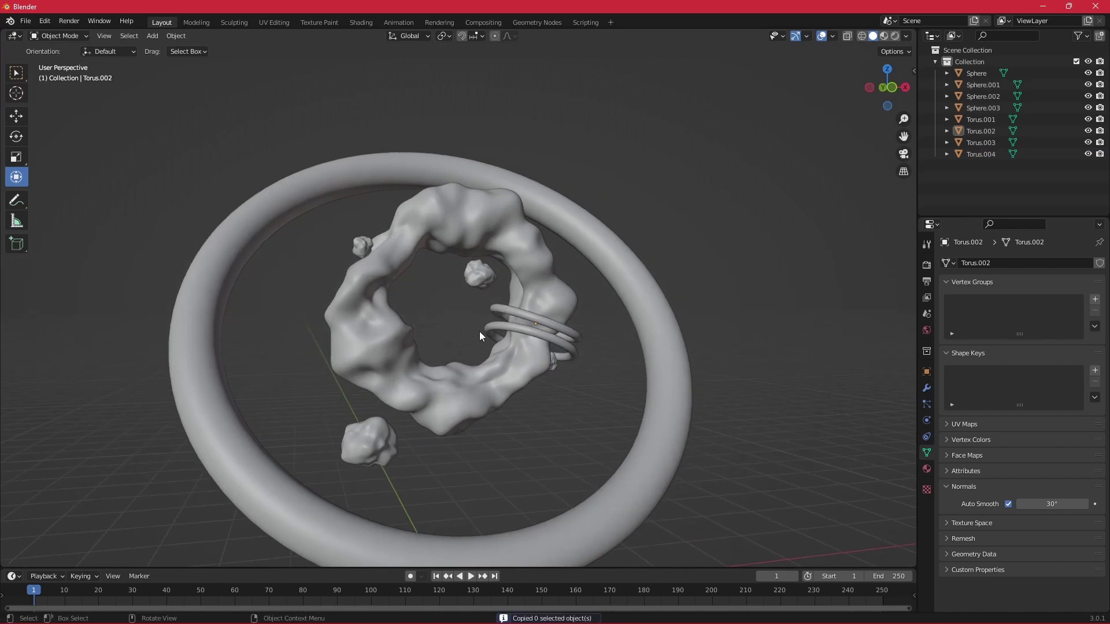
left_click(540, 332)
key("ctrl+c")
key("ctrl+v")
key("g")
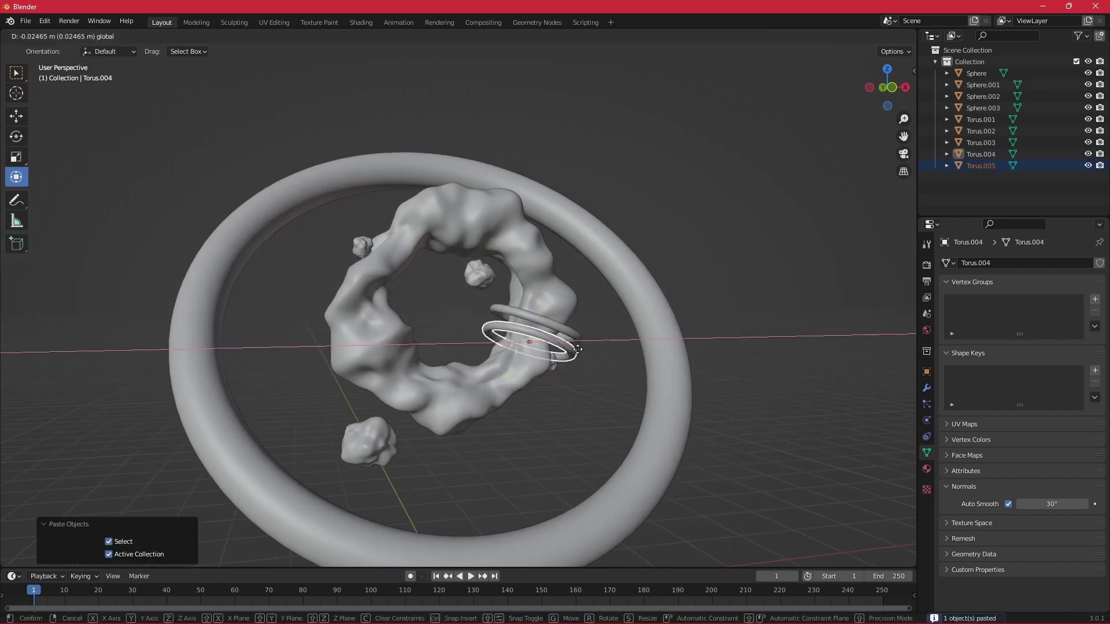
left_click(407, 355)
left_click_drag(353, 282, 354, 385)
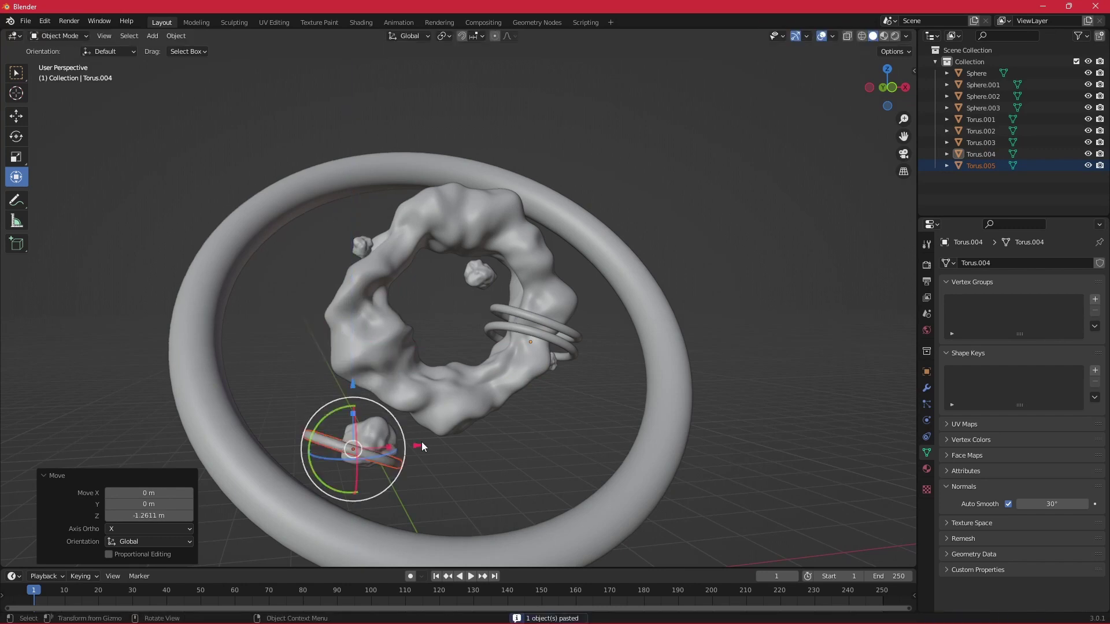
left_click_drag(423, 447, 456, 448)
mouse_move(491, 476)
middle_mouse_down()
mouse_move(461, 446)
mouse_move(488, 435)
middle_mouse_up()
mouse_move(425, 475)
left_mouse_down()
mouse_move(406, 490)
mouse_move(428, 463)
left_mouse_up()
left_click(635, 417)
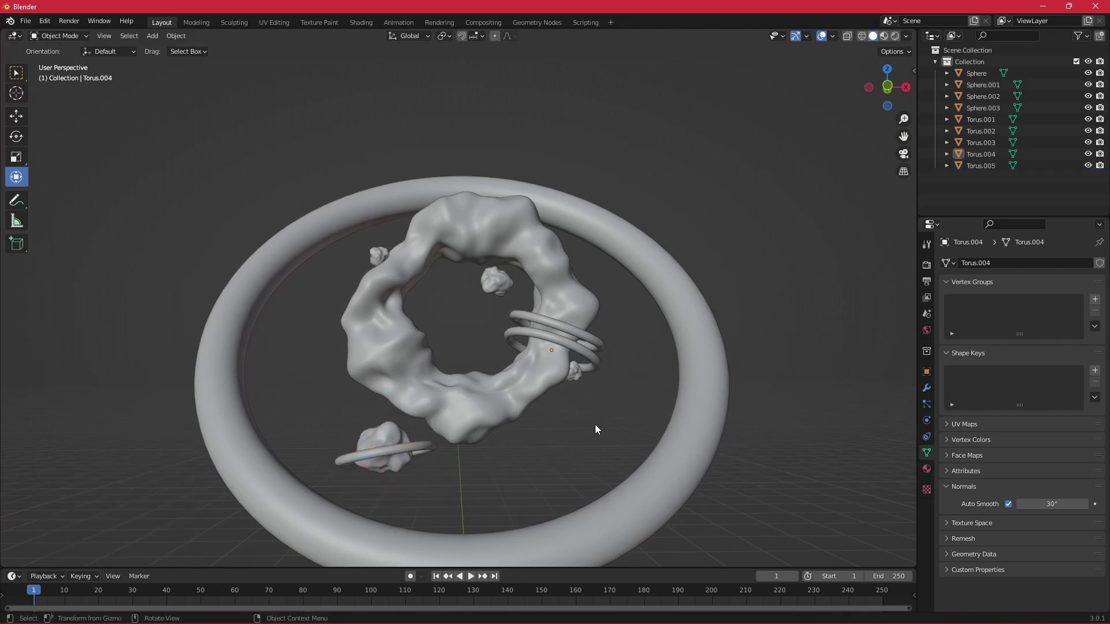
mouse_move(597, 429)
middle_mouse_down()
mouse_move(584, 417)
mouse_move(604, 440)
mouse_move(599, 432)
middle_mouse_up()
Step: Add a plane at the origin and scale it up into a large floor
scroll(636, 445, "down", 5)
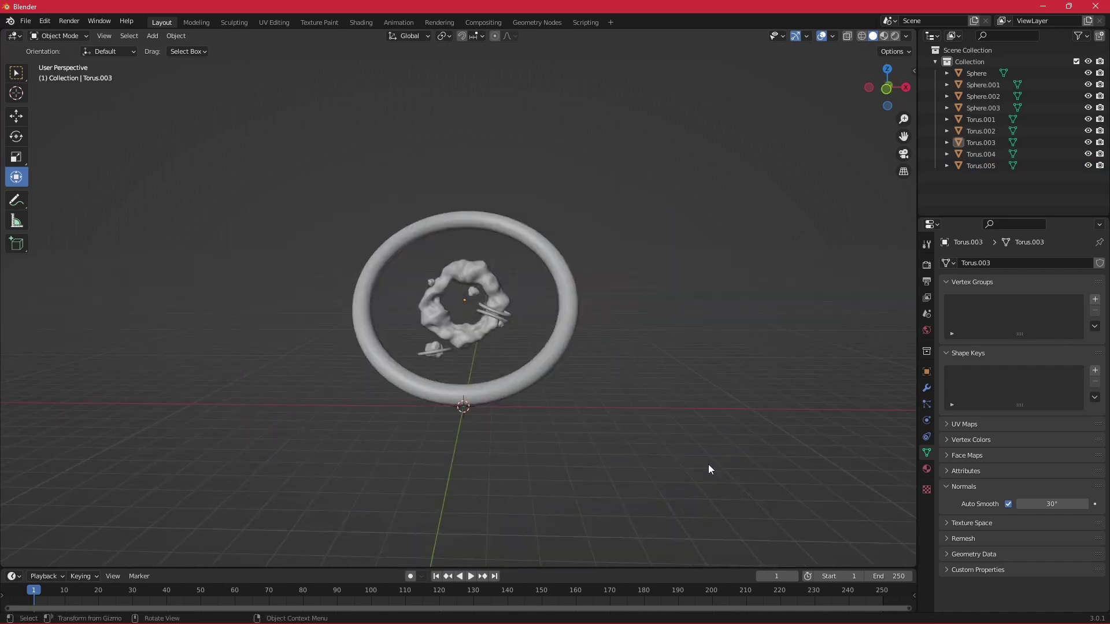
key("shift+a")
left_click(758, 384)
key("s")
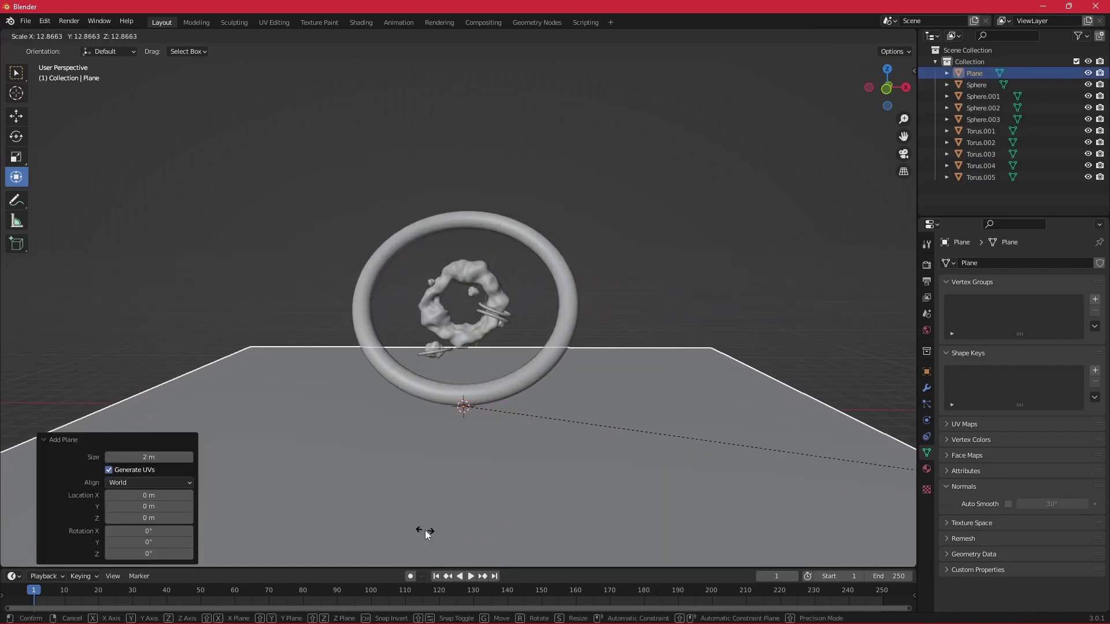
left_click(426, 533)
left_click(330, 382)
mouse_move(329, 381)
middle_mouse_down()
mouse_move(416, 398)
mouse_move(290, 384)
middle_mouse_up()
Step: Extrude the floor plane's back edge 19.993 m up along Z into a wall
left_click(315, 347)
key("Tab")
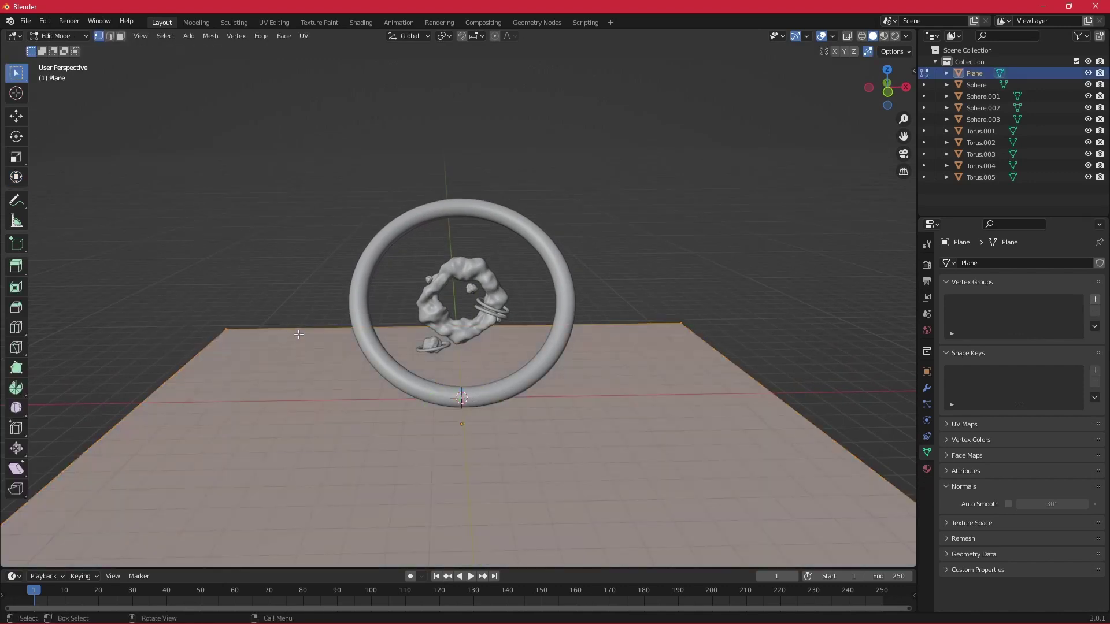
key("2")
left_click(298, 335)
key("e")
key("z")
left_click(274, 507)
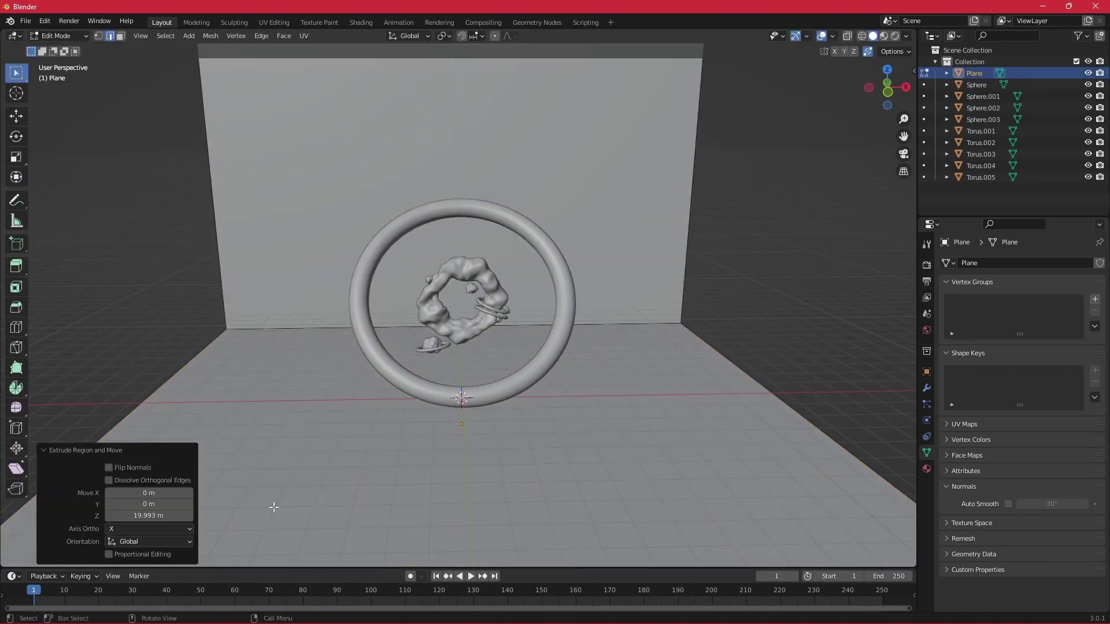
middle_click_drag(274, 507, 405, 404)
key("Tab")
scroll(647, 339, "up", 3)
left_click(648, 338)
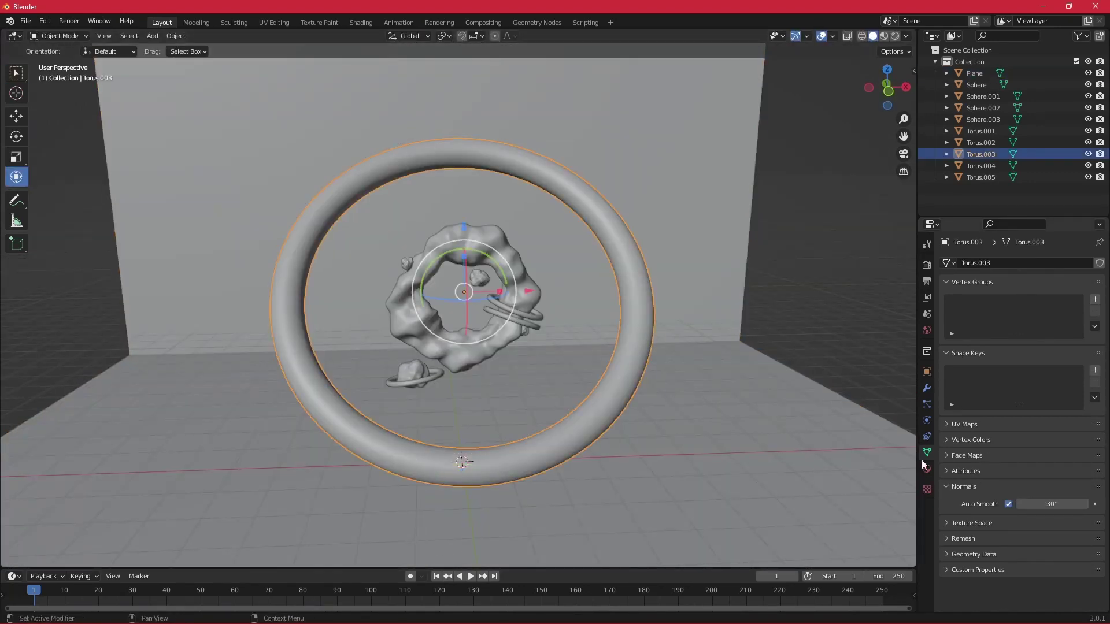
Step: Add a Displace modifier to the large ring with a new Clouds texture
left_click(926, 389)
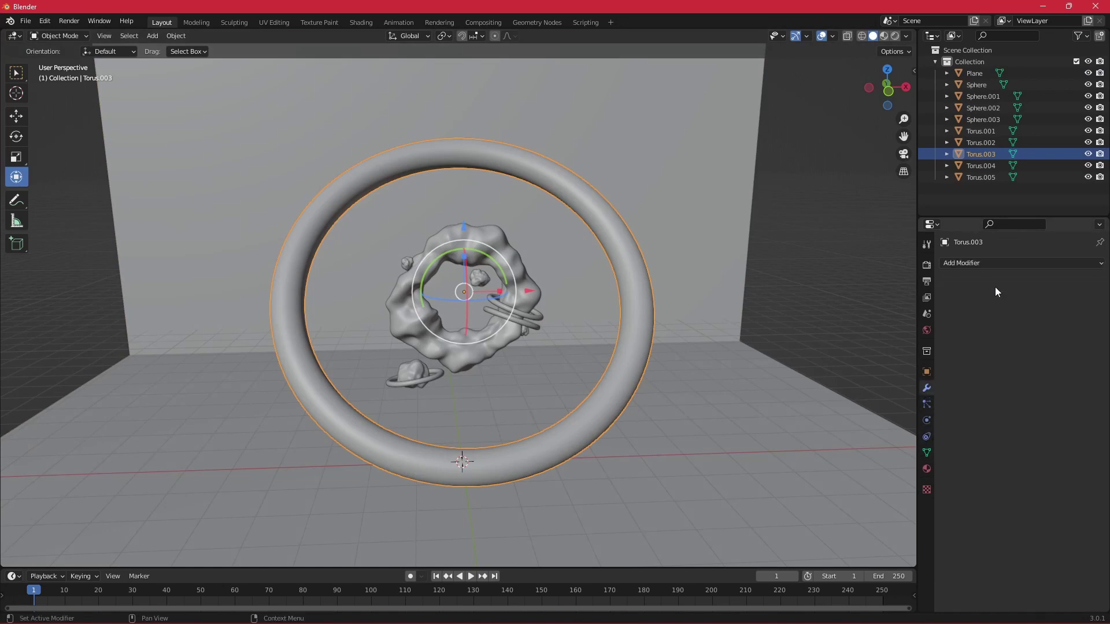
left_click(998, 264)
left_click(976, 333)
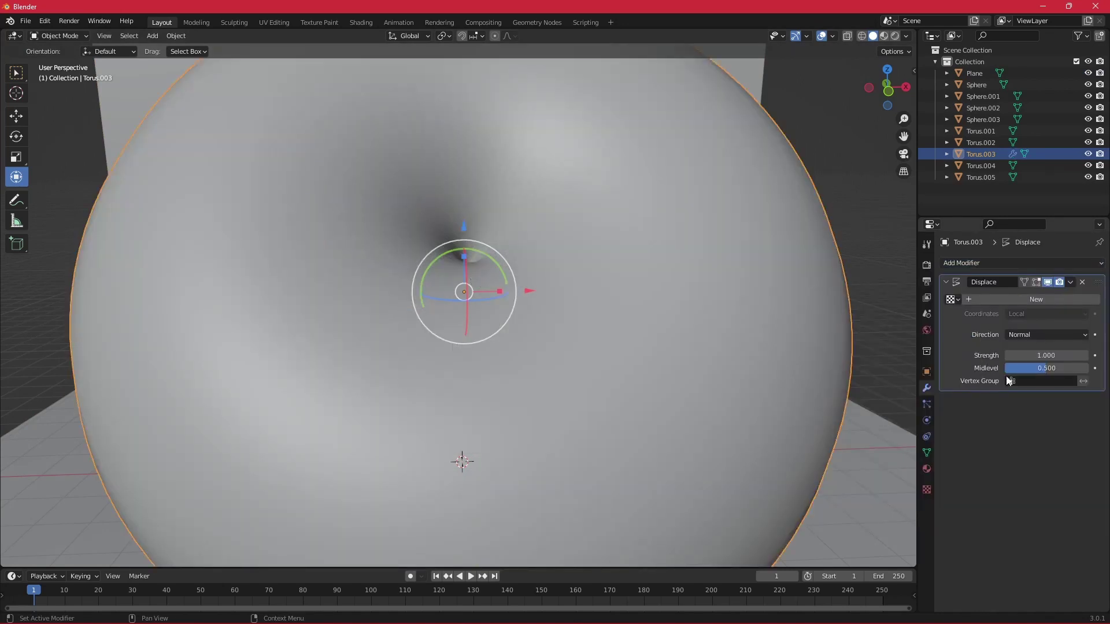
left_click(1077, 301)
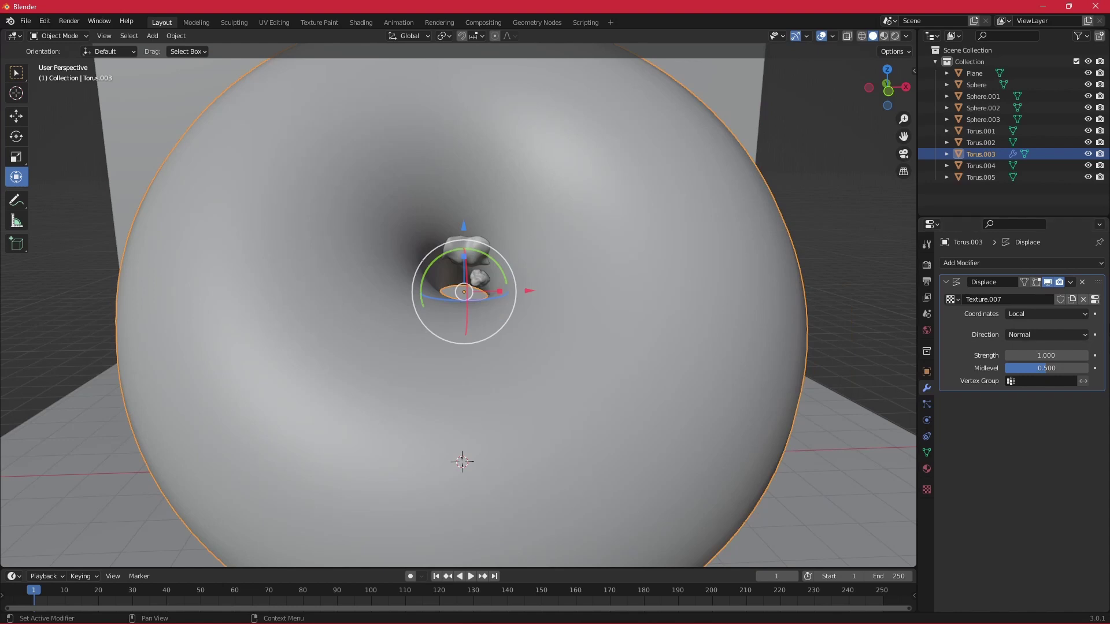
left_click(1094, 300)
left_click(1015, 299)
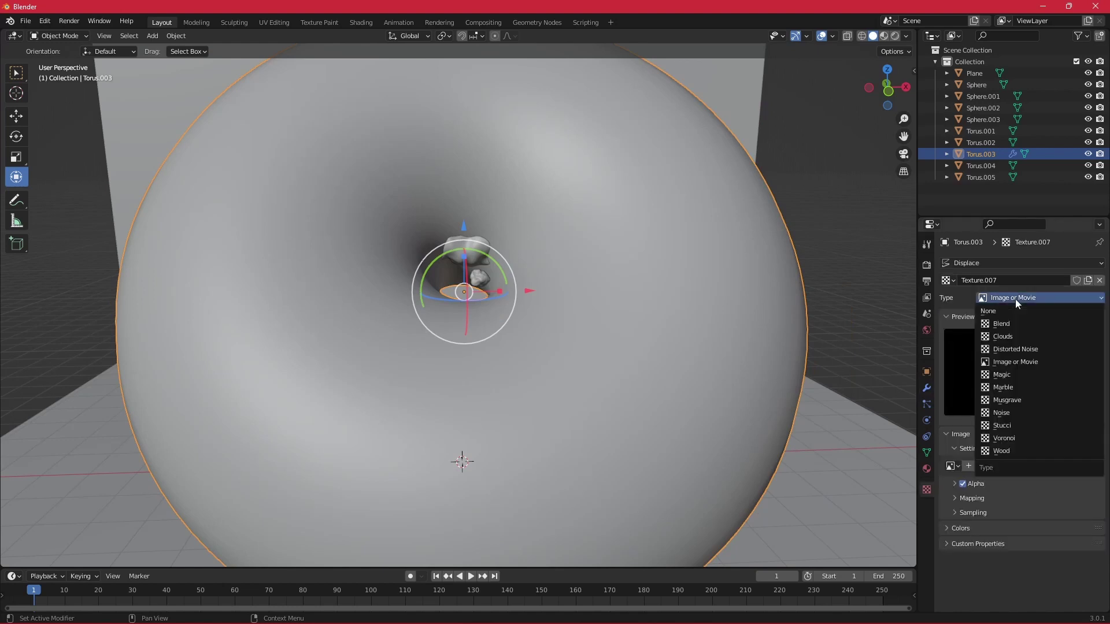
left_click(1004, 335)
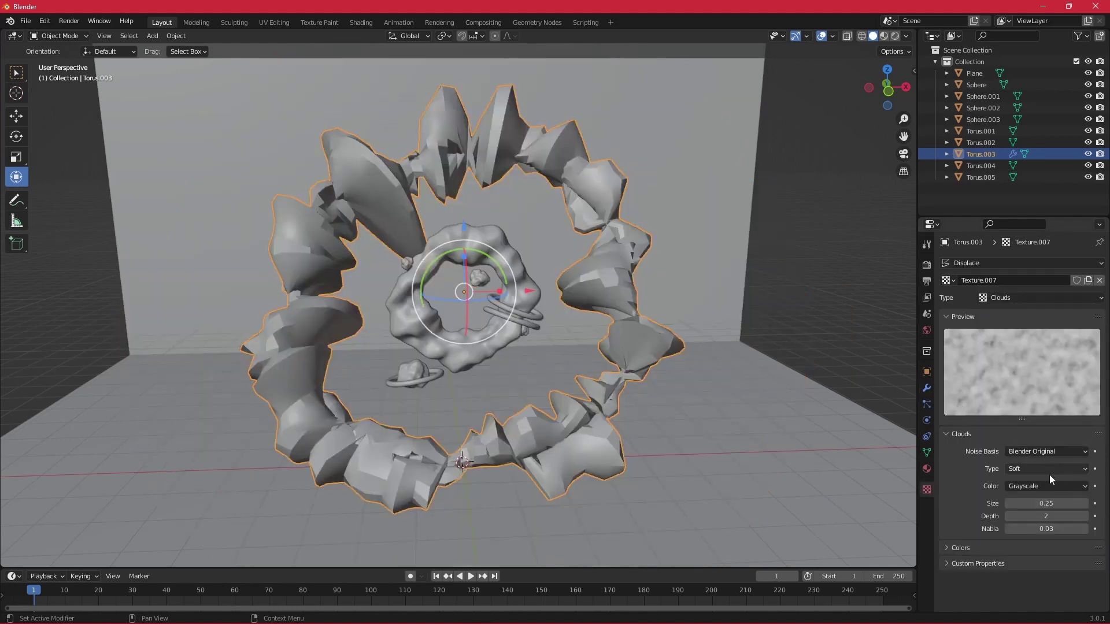
Step: Set the Clouds texture size to 1.14 and depth to 2
mouse_move(1047, 504)
left_mouse_down()
mouse_move(1081, 504)
mouse_move(1069, 504)
left_mouse_up()
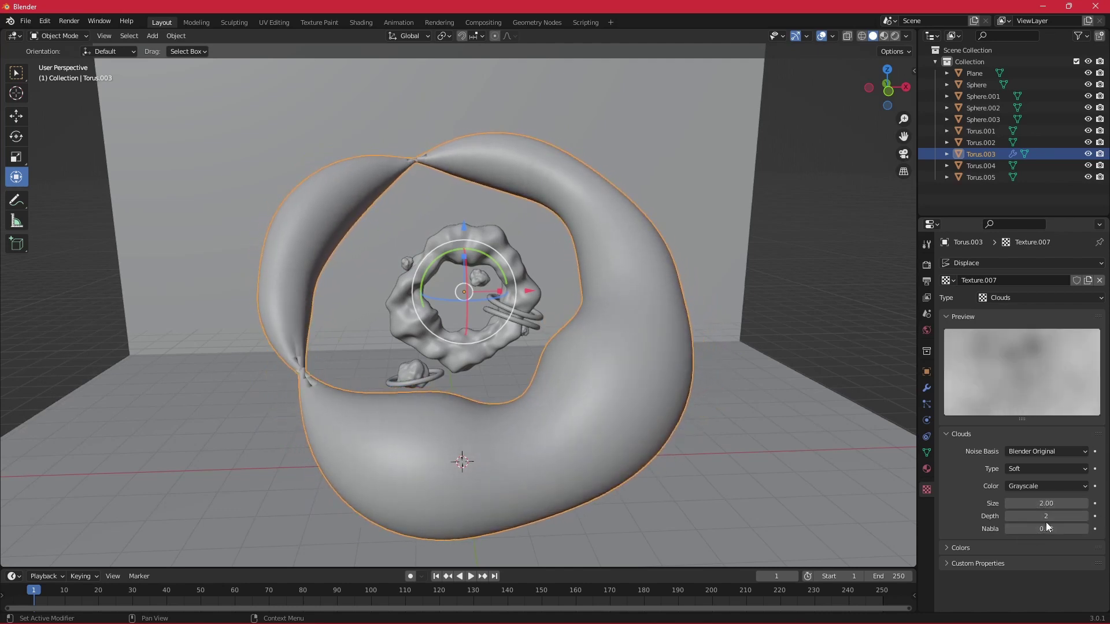
left_click(1009, 517)
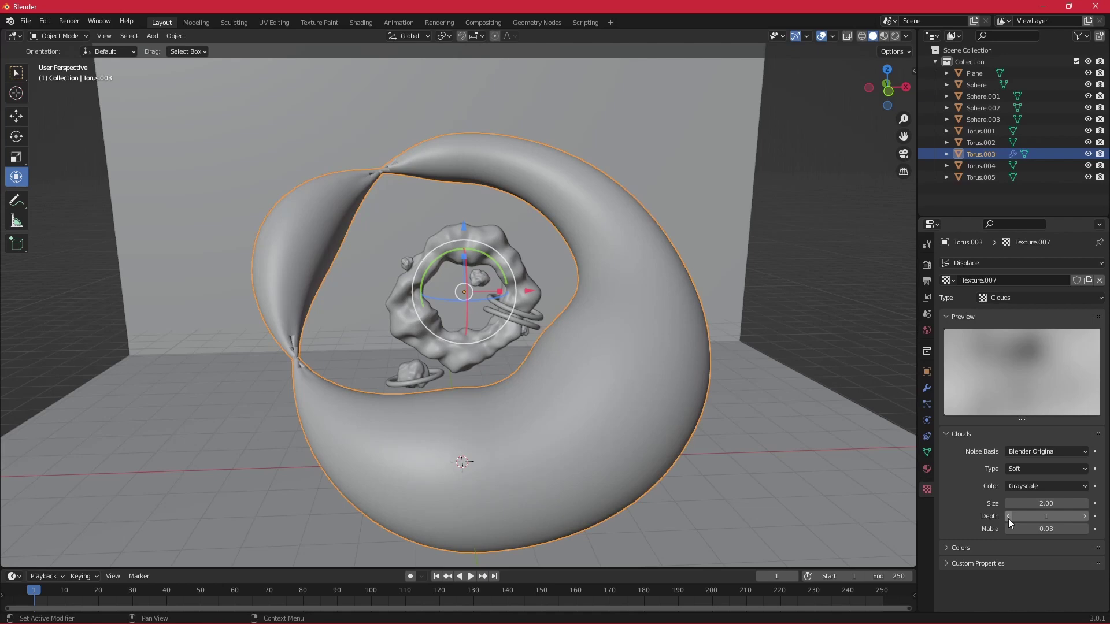
left_click(1085, 517)
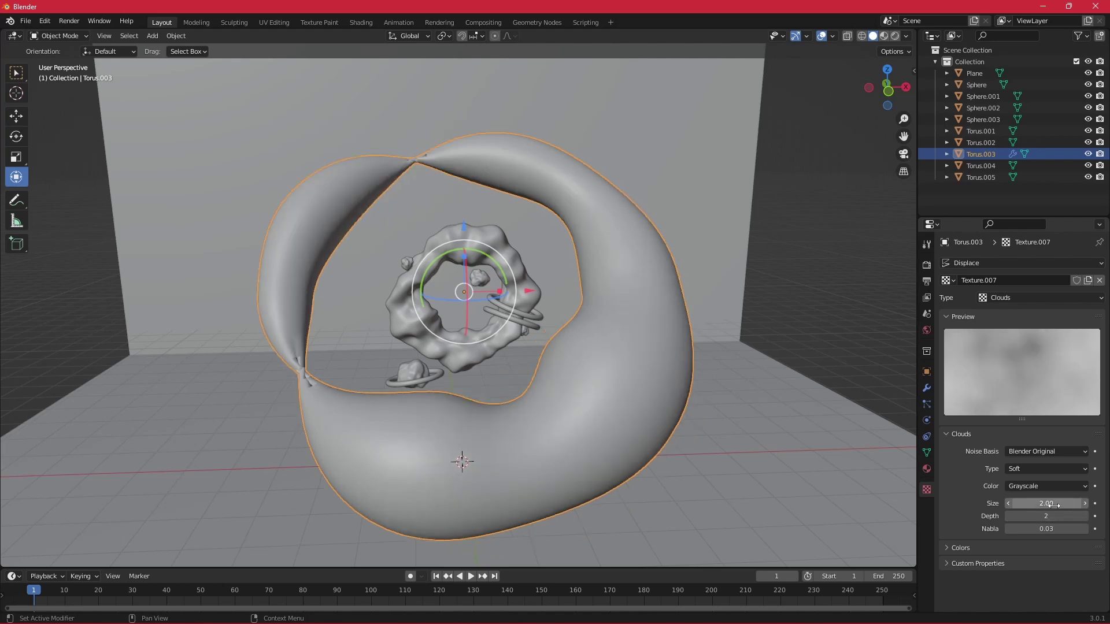
mouse_move(1046, 503)
left_mouse_down()
mouse_move(1013, 504)
mouse_move(1033, 503)
left_mouse_up()
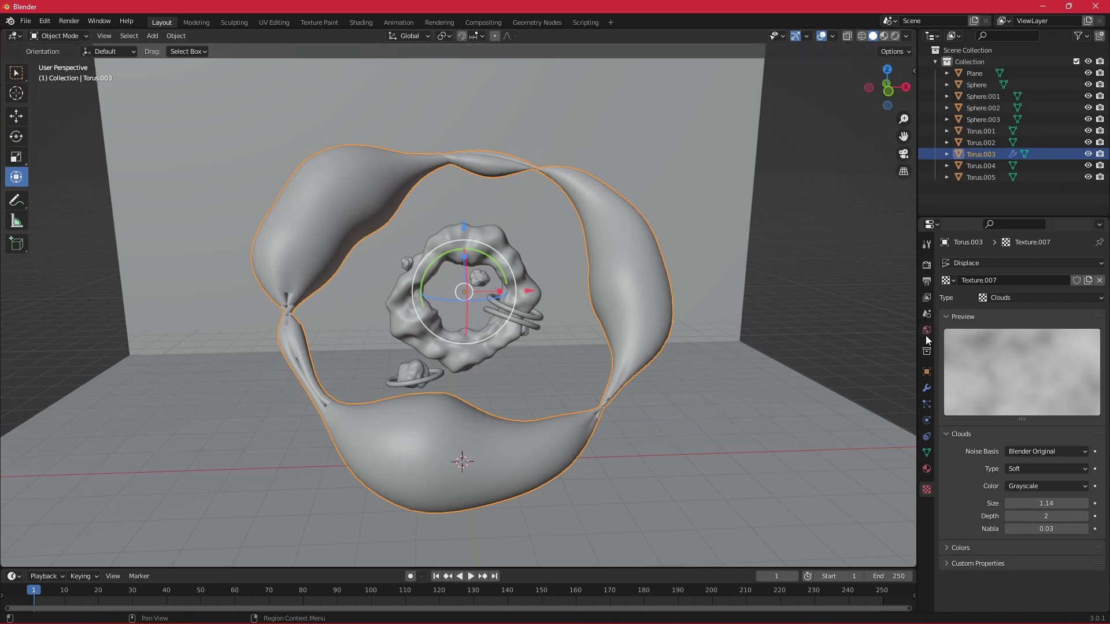
left_click(926, 389)
left_click(997, 268)
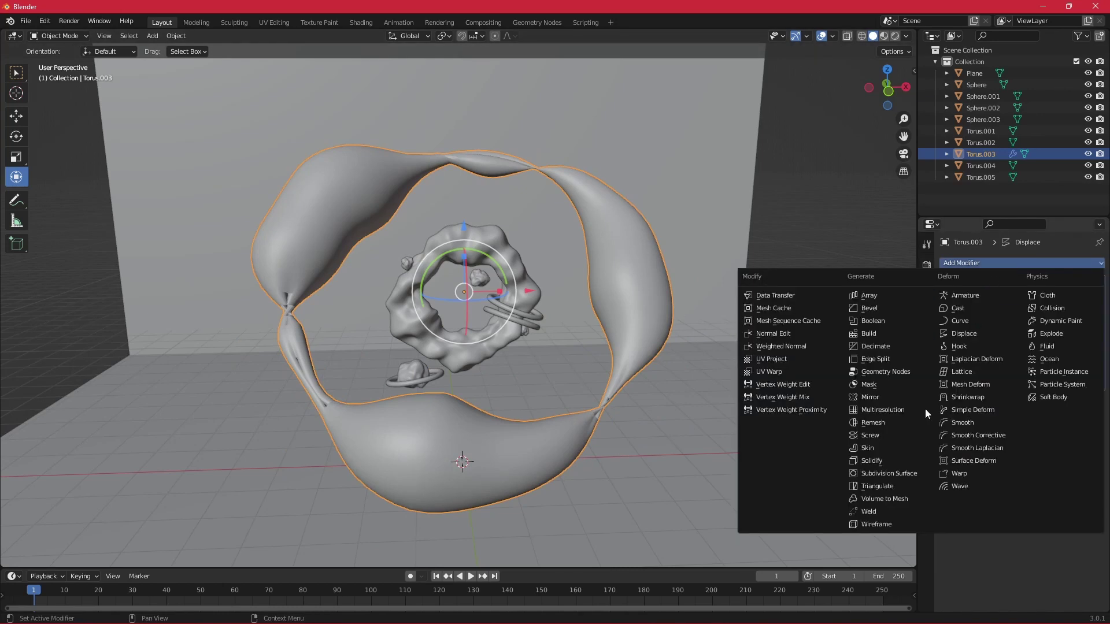
left_click(887, 471)
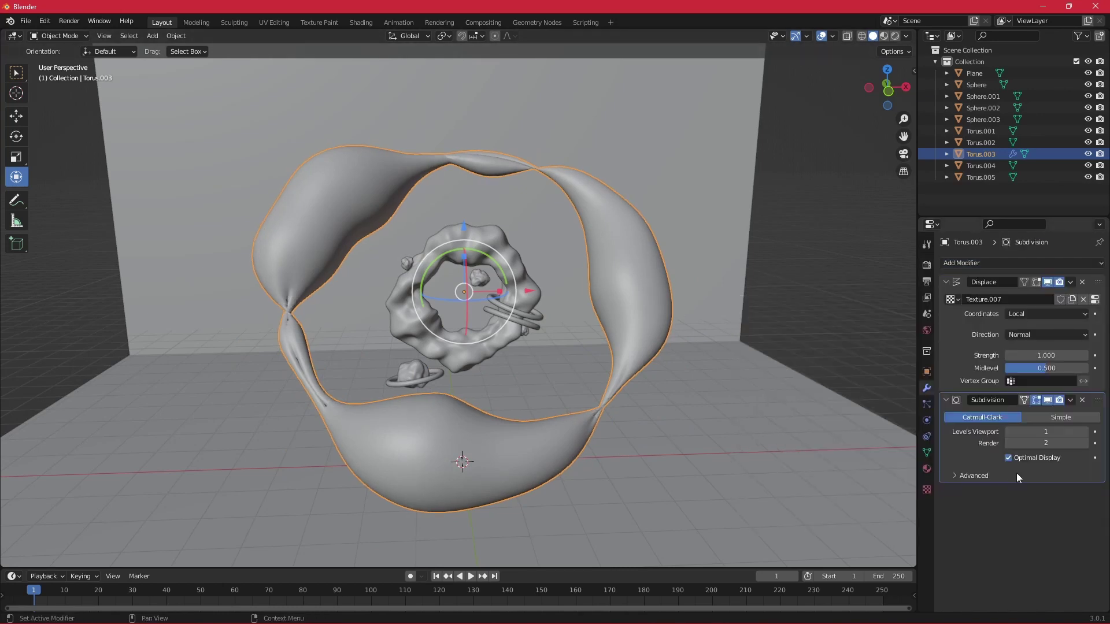
left_click(1085, 433)
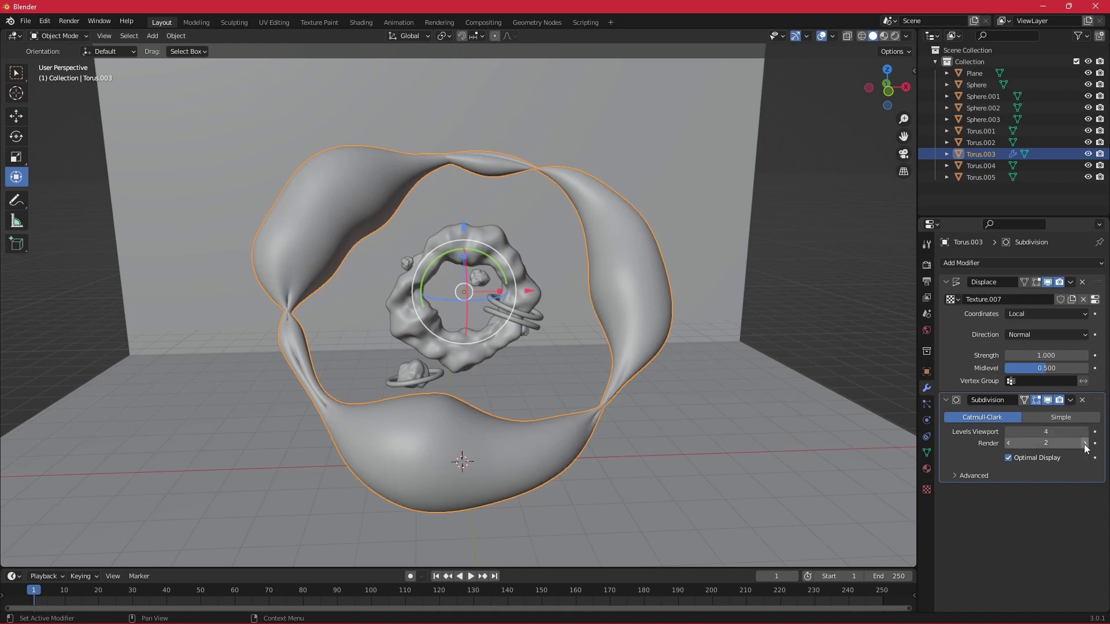
left_click(1007, 432)
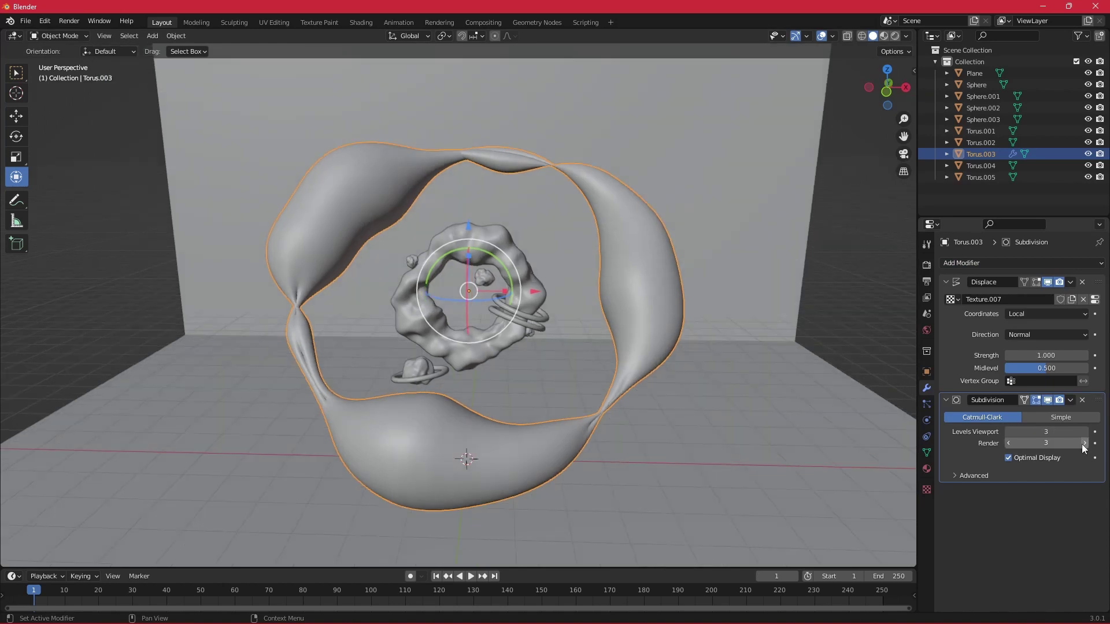
left_click(1071, 400)
left_click(1051, 410)
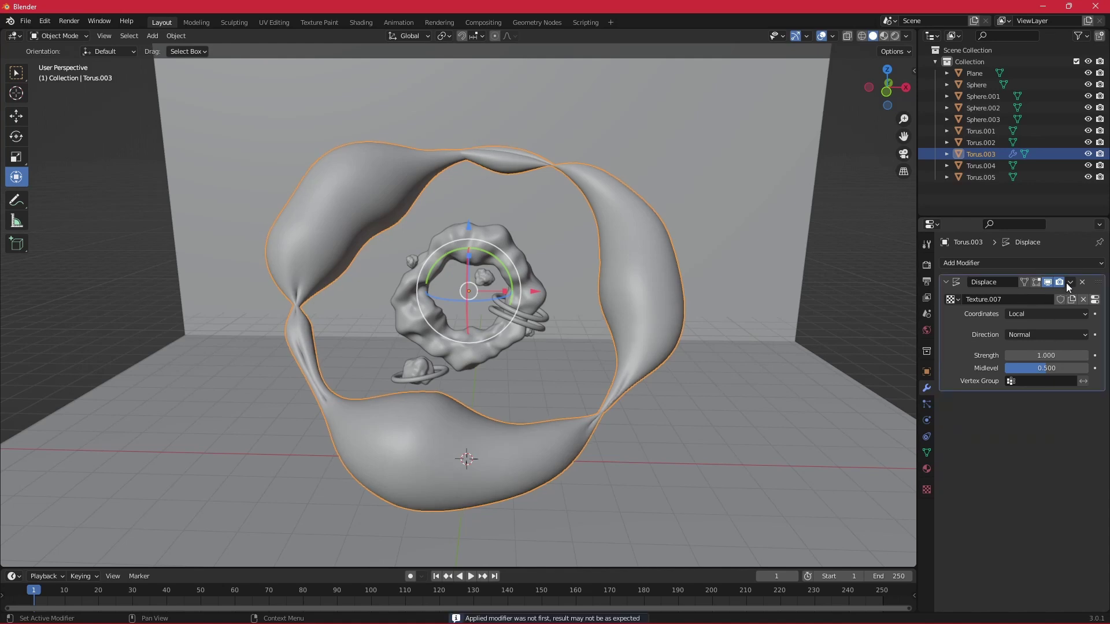
left_click(1069, 283)
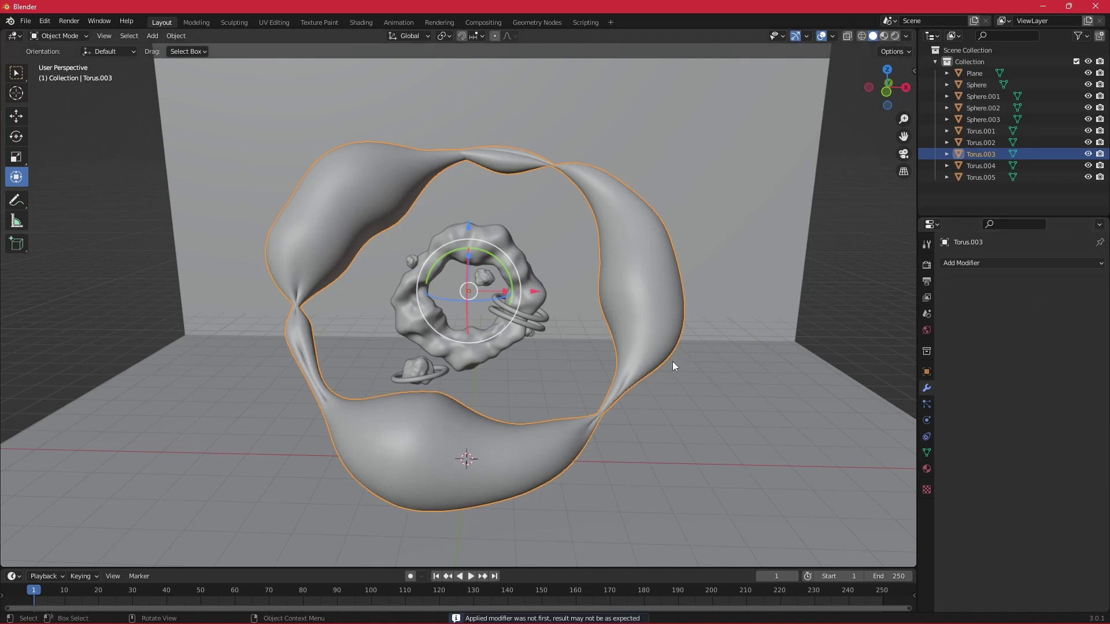
scroll(702, 318, "down", 1)
scroll(696, 345, "down", 1)
scroll(634, 354, "down", 2)
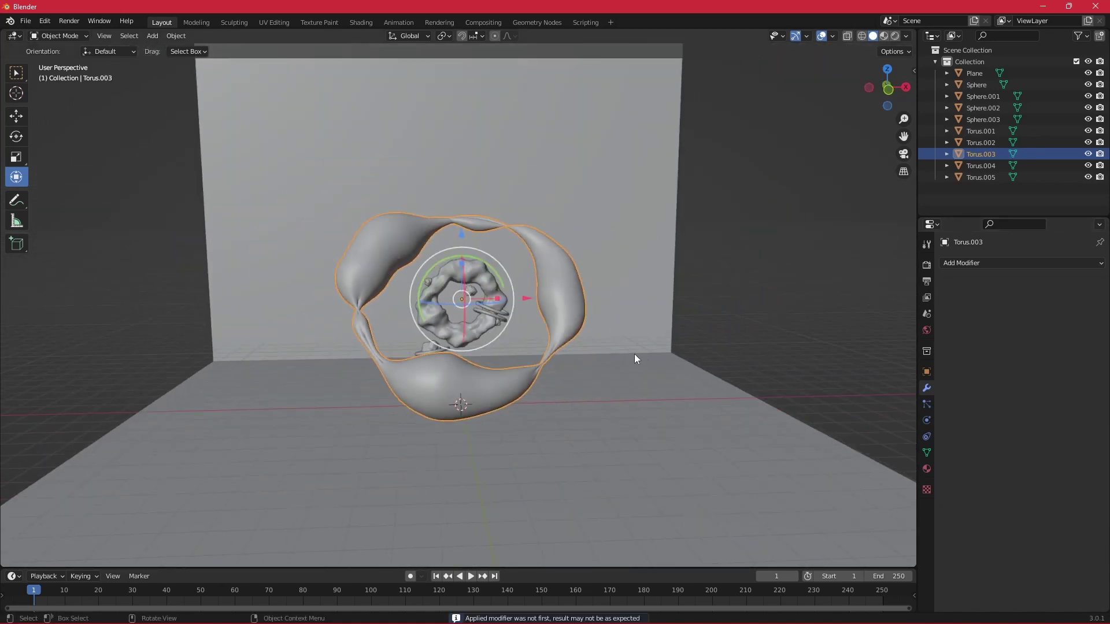
scroll(626, 376, "up", 1)
scroll(624, 370, "down", 1)
left_click(515, 254)
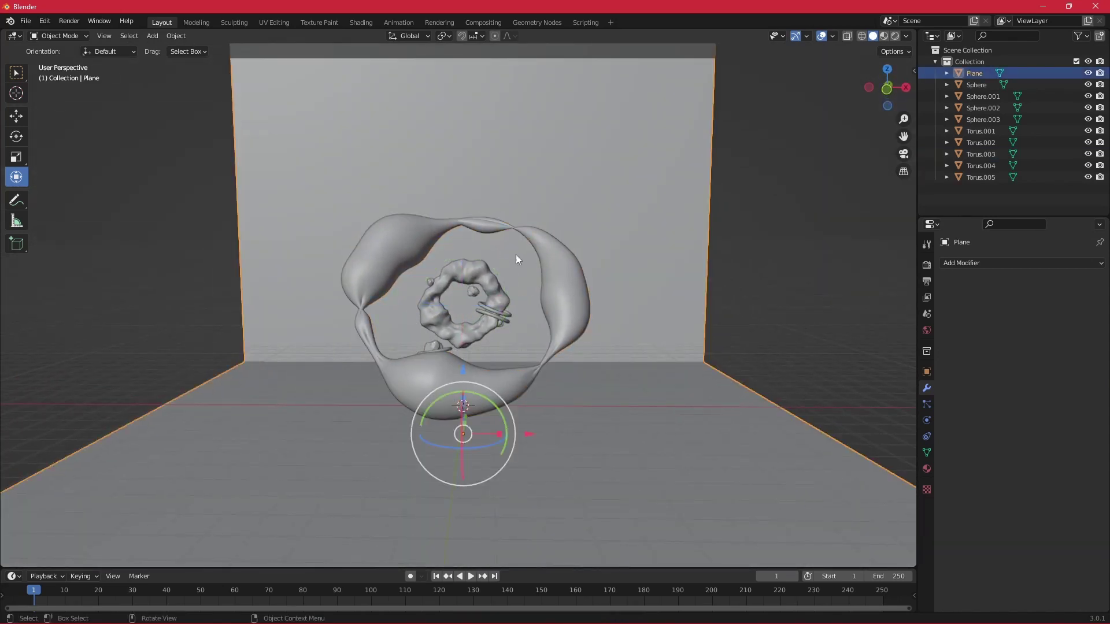
left_click(564, 270)
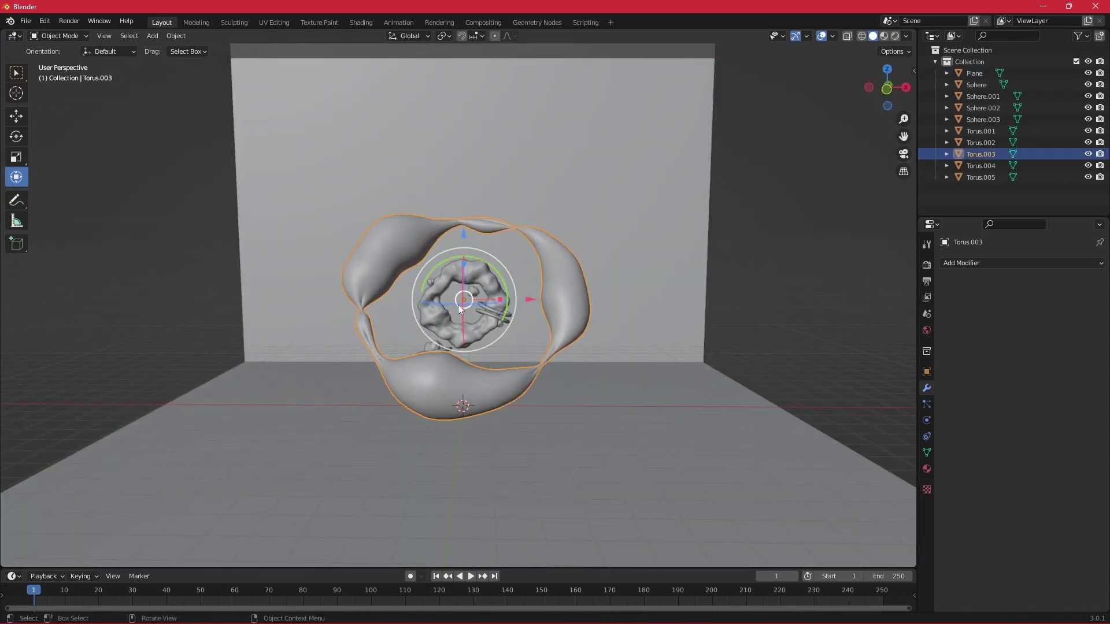
left_click_drag(463, 334, 463, 376)
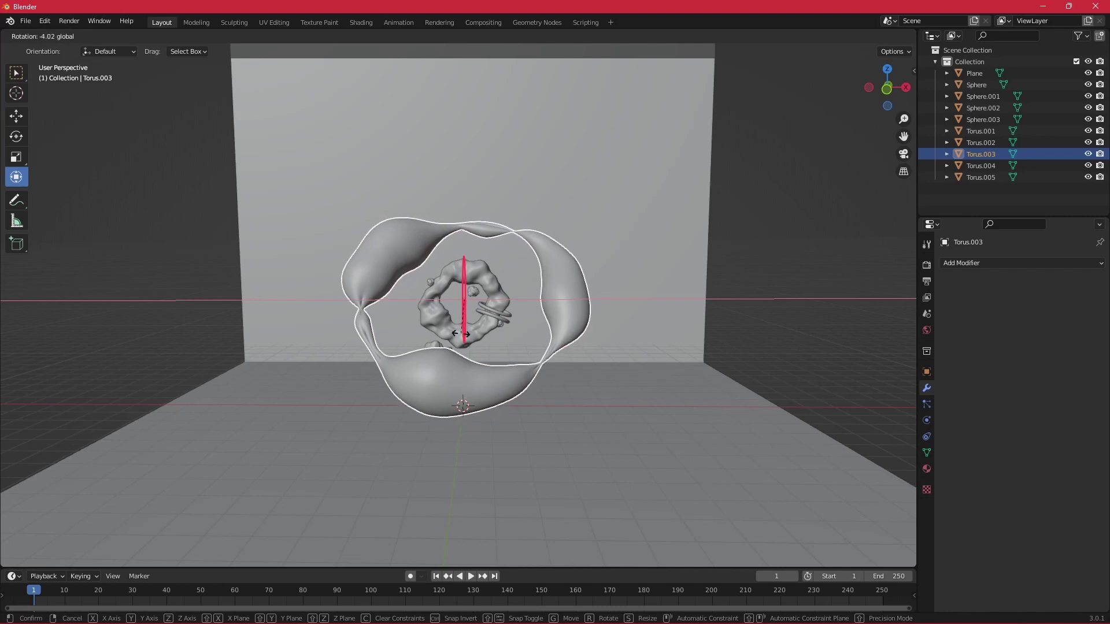
left_click_drag(464, 376, 482, 375)
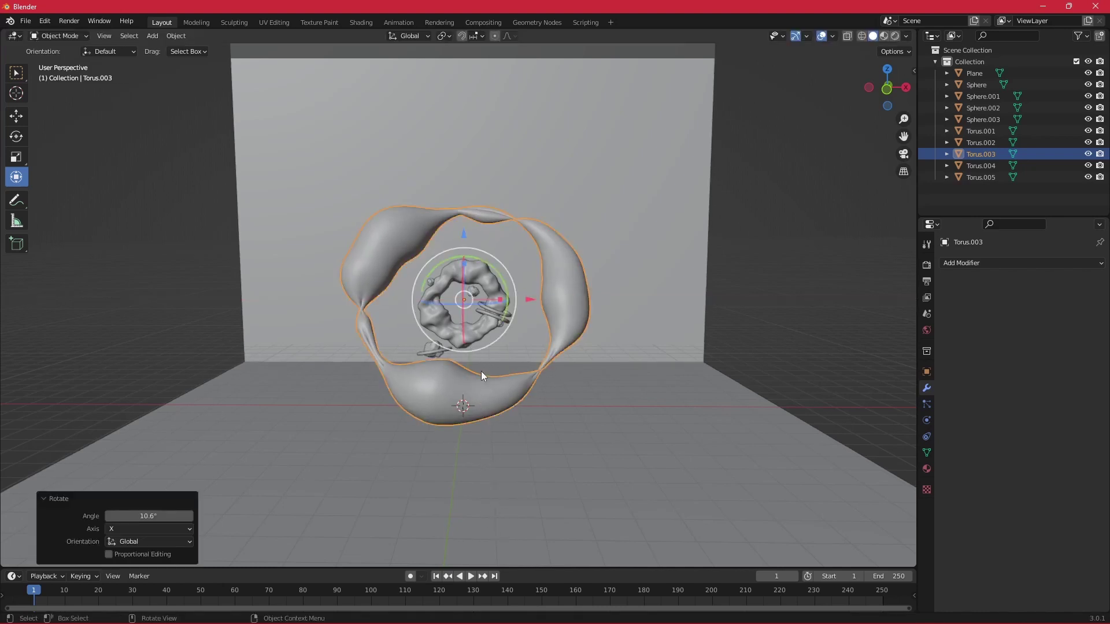
key("ctrl+z")
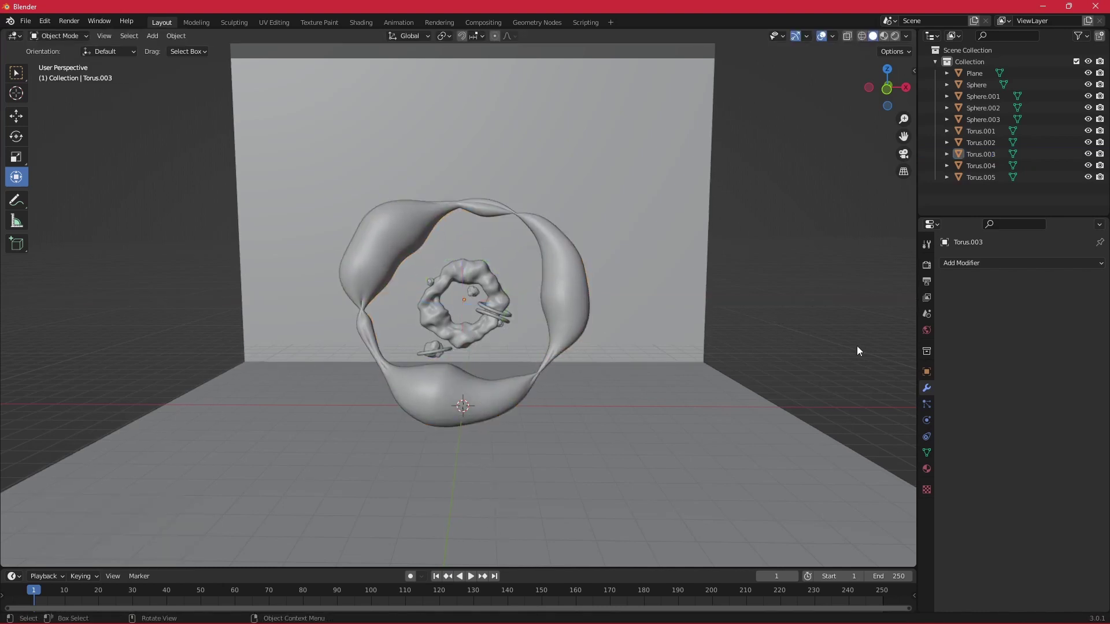
key("ctrl+z")
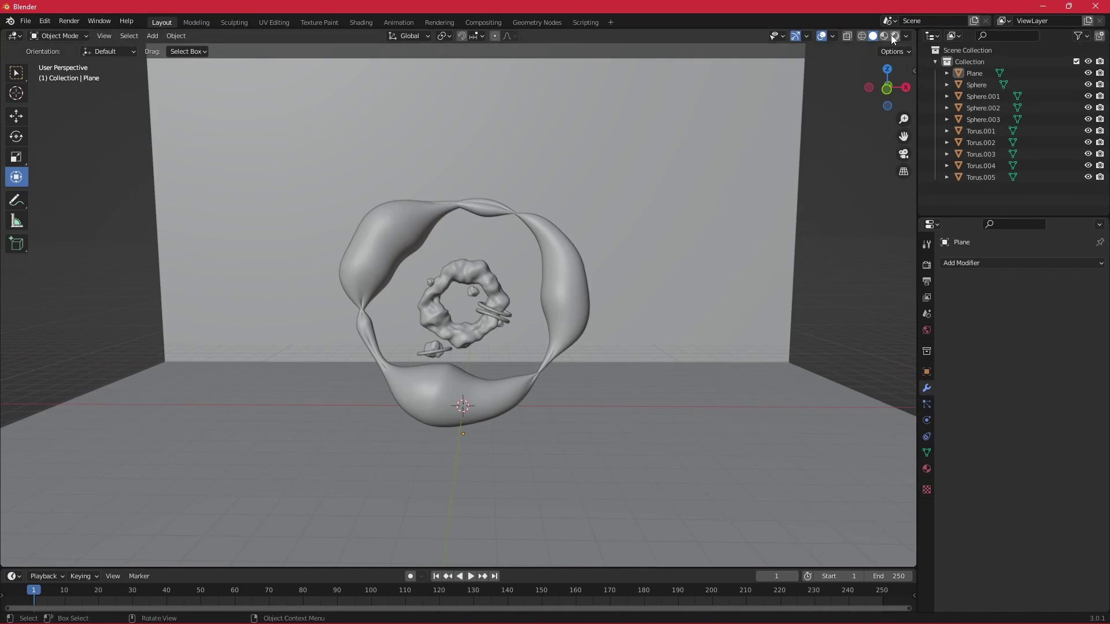
Step: In Material Preview, give the lumpy inner torus a new cyan material
left_click(884, 36)
scroll(524, 308, "up", 2)
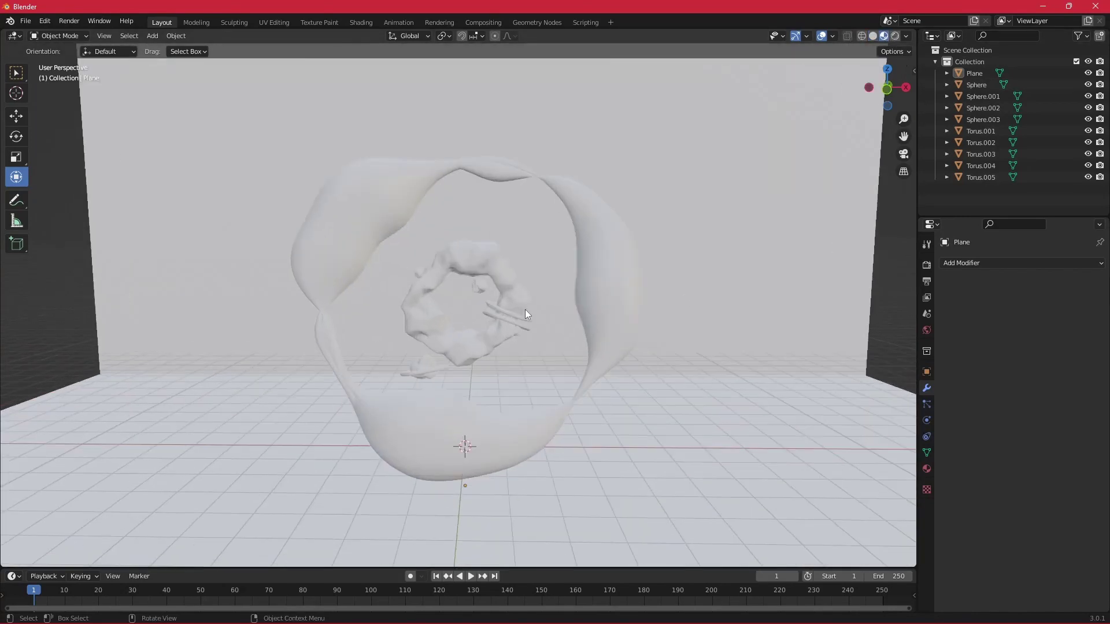
scroll(524, 295, "up", 2)
left_click(527, 279)
left_click(972, 264)
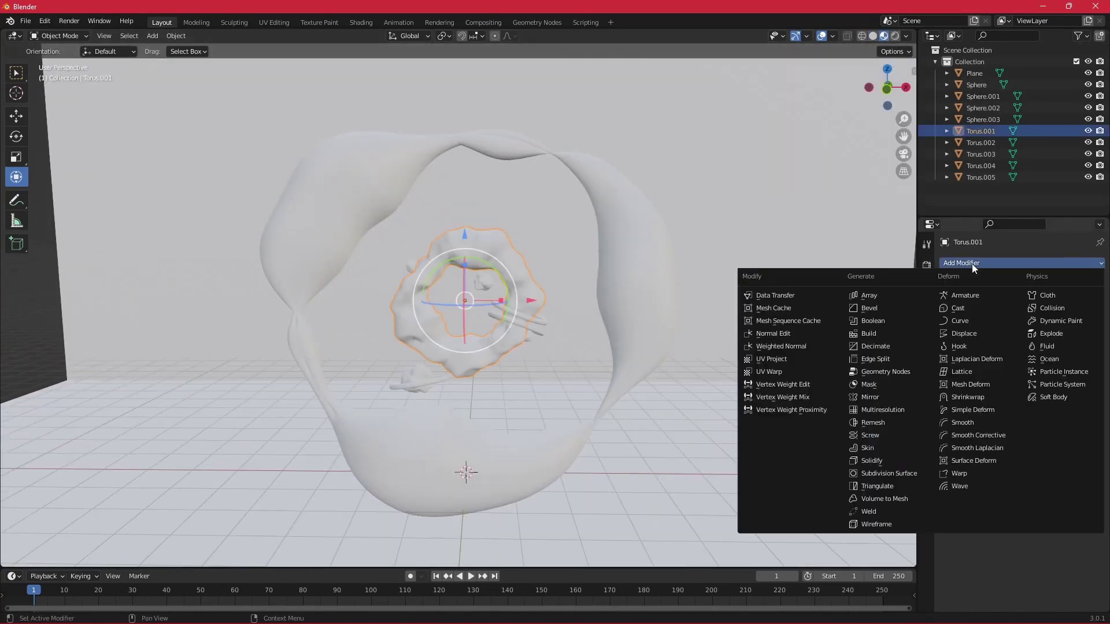
left_click(927, 469)
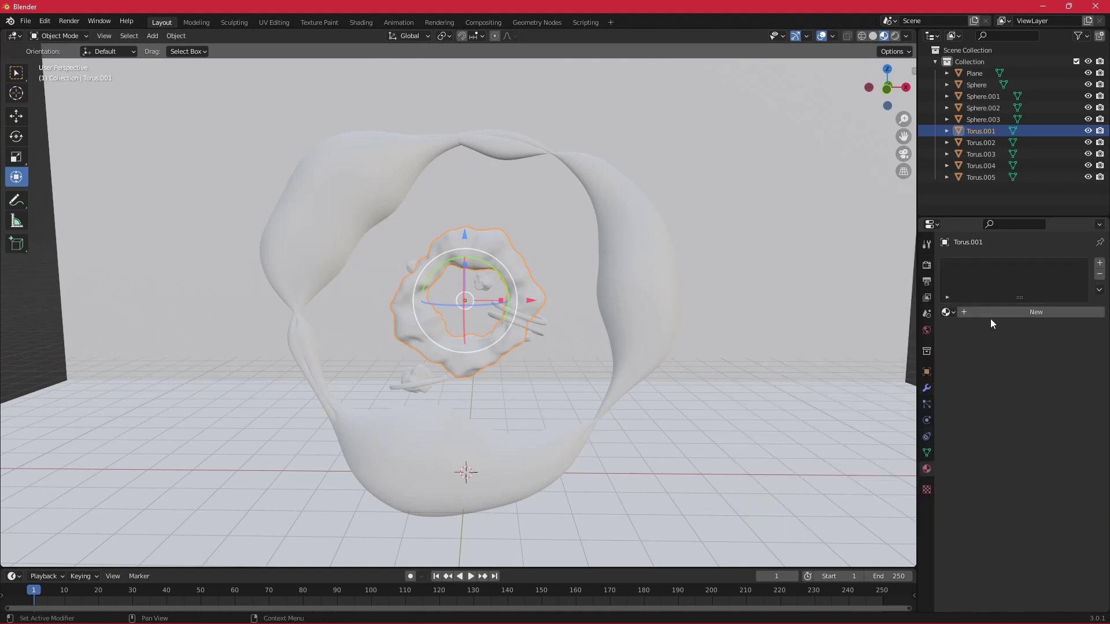
left_click(1004, 307)
left_click(1050, 435)
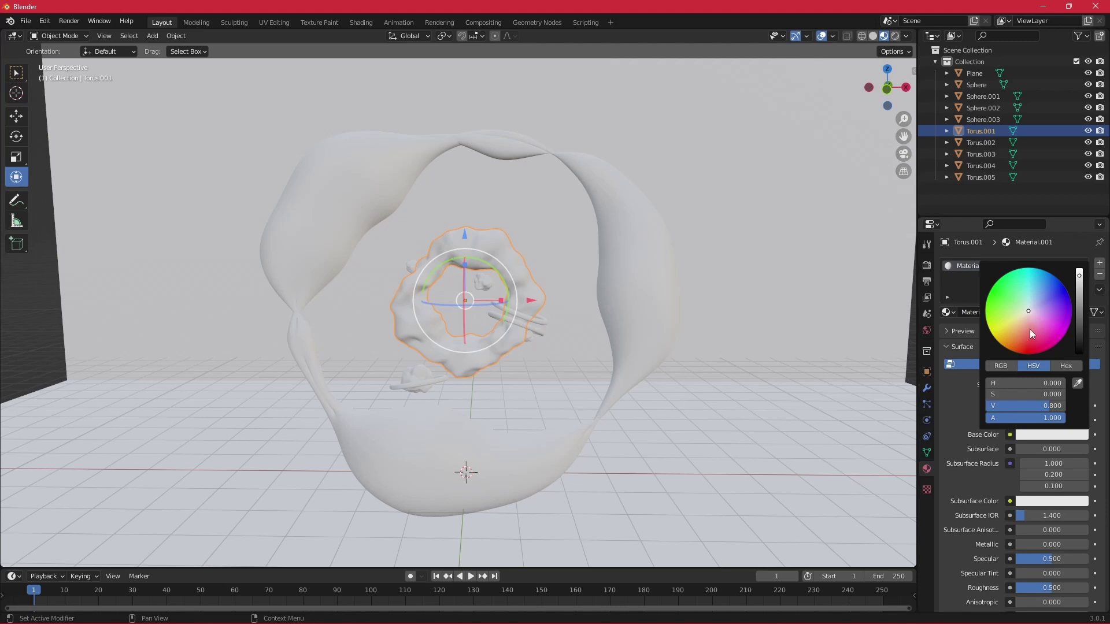
mouse_move(1032, 334)
left_mouse_down()
mouse_move(1034, 275)
mouse_move(1031, 291)
left_mouse_up()
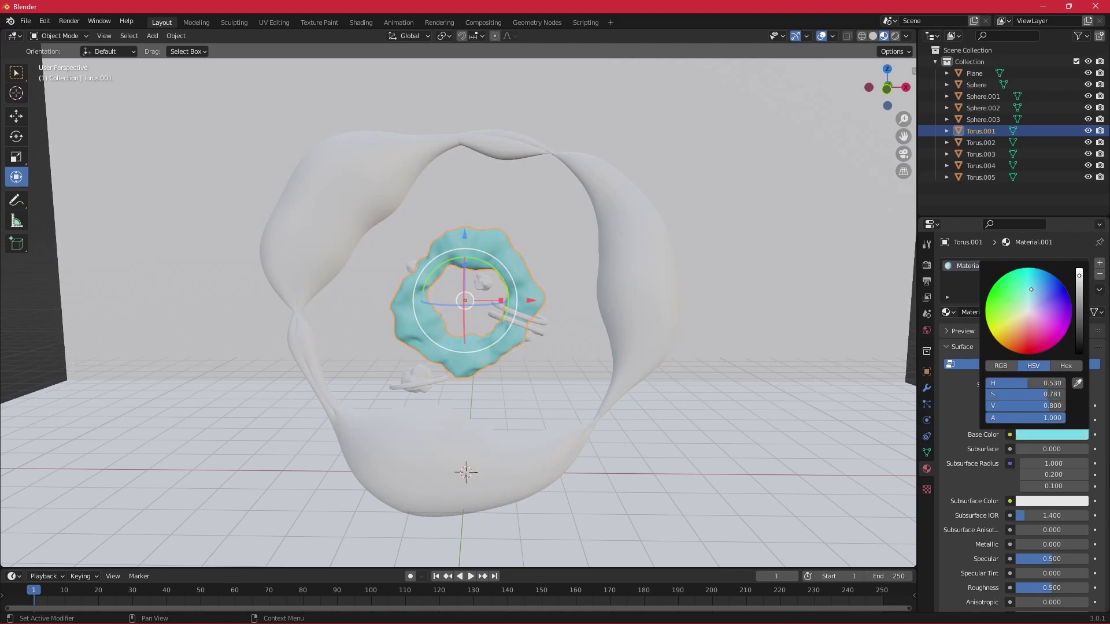
Step: Give the wavy outer ring a new deep blue material
left_click(653, 323)
left_click(1008, 311)
left_click(1049, 435)
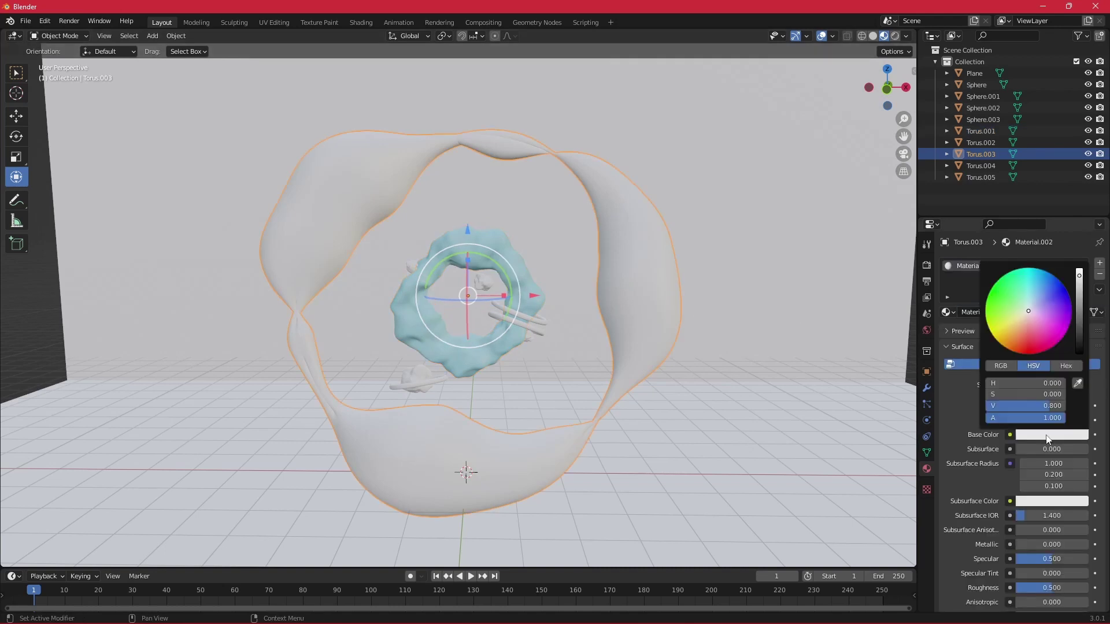
left_click(1037, 290)
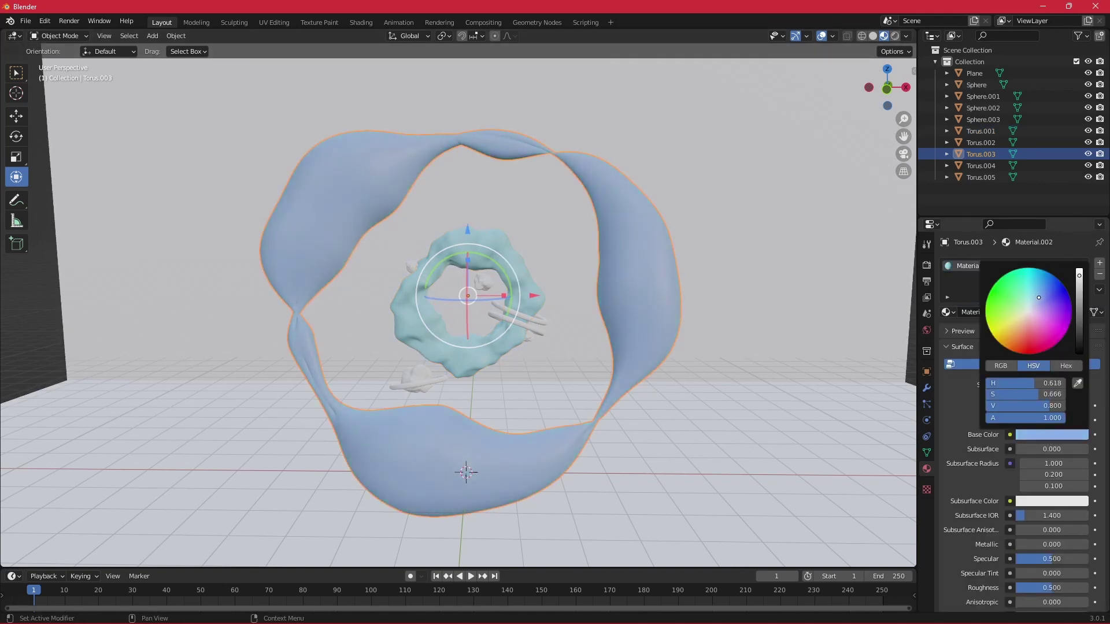
left_click_drag(1039, 289, 1041, 295)
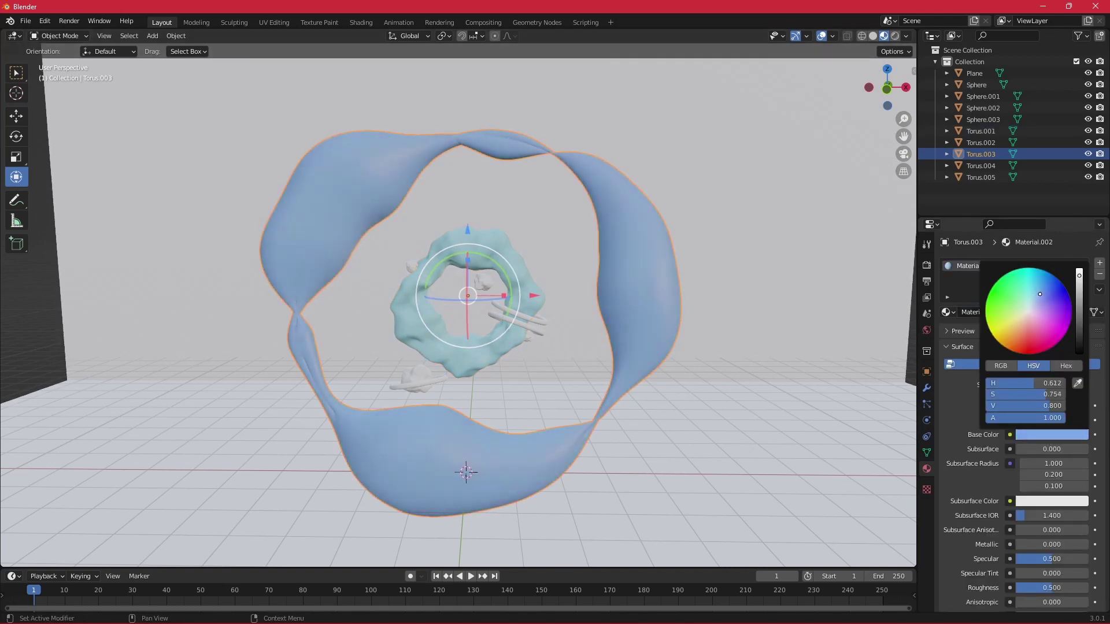
Step: Assign the cyan Material.001 to the three small spheres
left_click(543, 332)
left_click(418, 262)
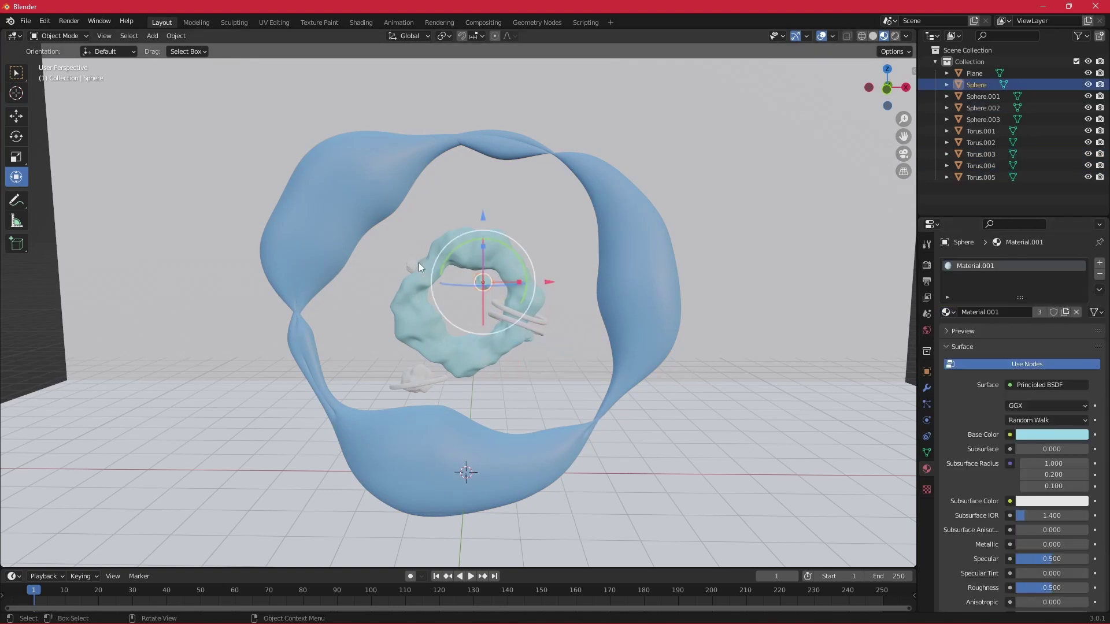
left_click(413, 267)
left_click(947, 313)
left_click(983, 346)
left_click(418, 379)
left_click(946, 312)
left_click(983, 346)
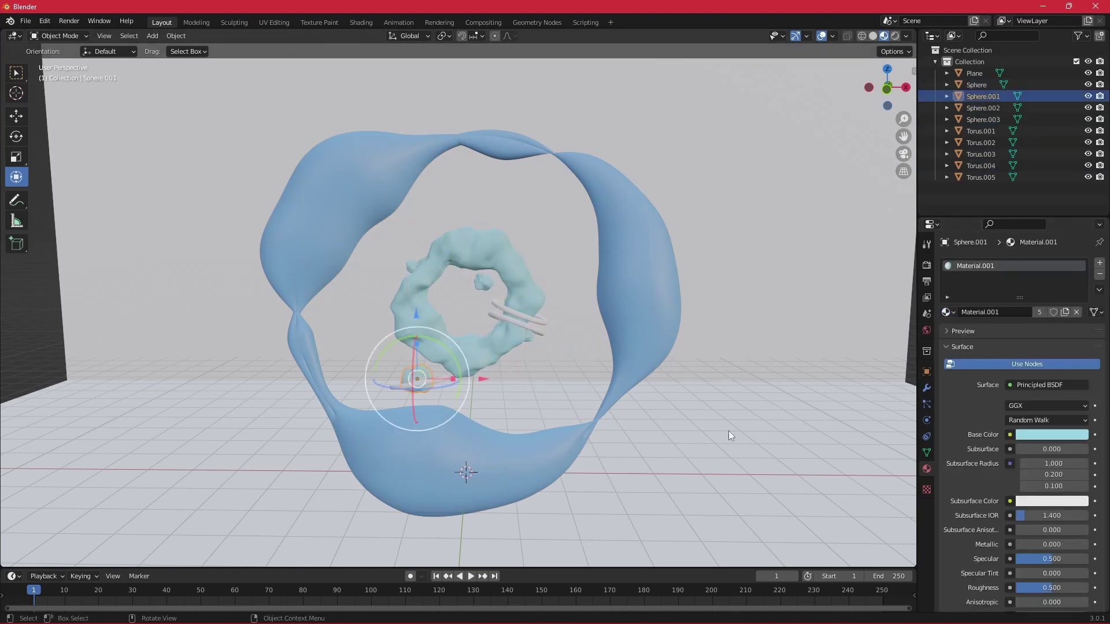
Step: Lower the lumpy torus's roughness to make it glossier
left_click(665, 376)
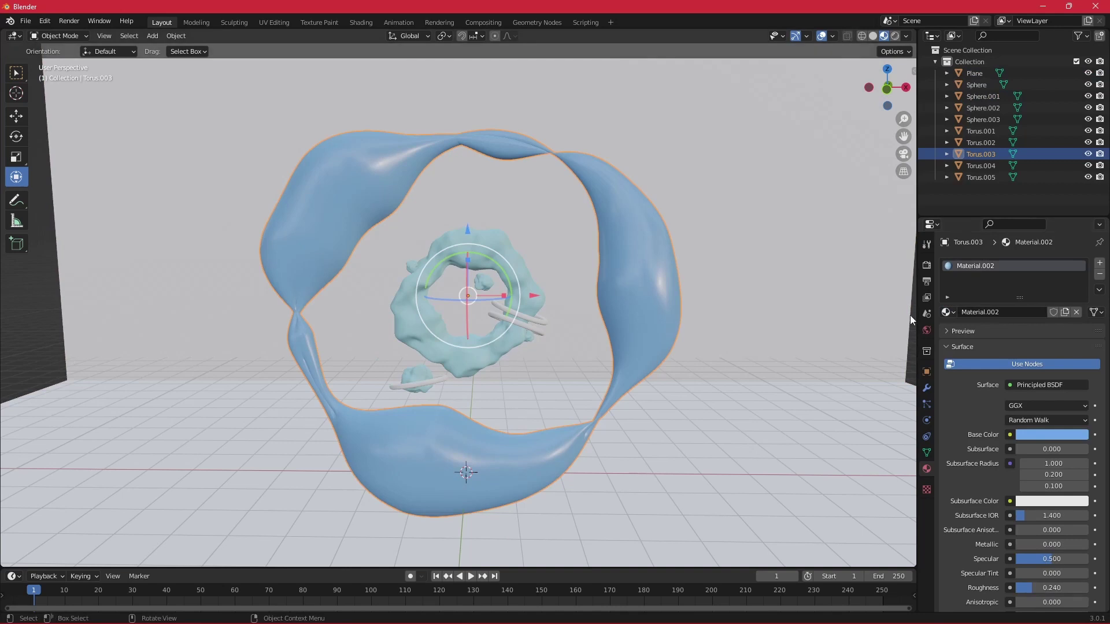
left_click(519, 278)
left_click_drag(1051, 588, 1026, 588)
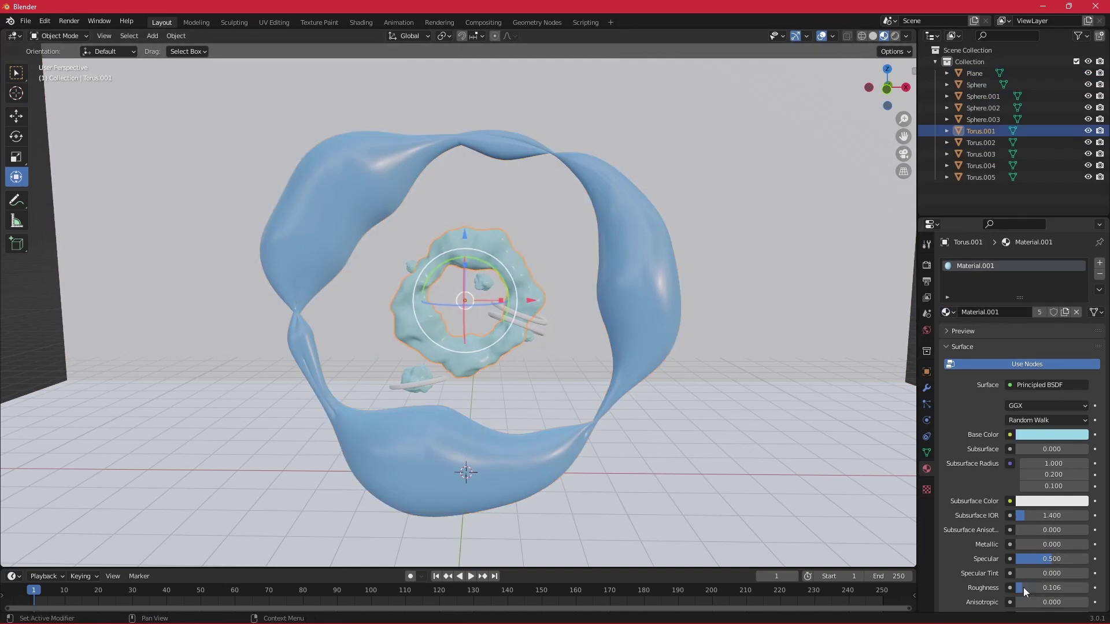
Step: Give Torus.002 a fully metallic Material.003 and reuse it on Torus.004 and Torus.005
left_click(533, 322)
left_click(950, 311)
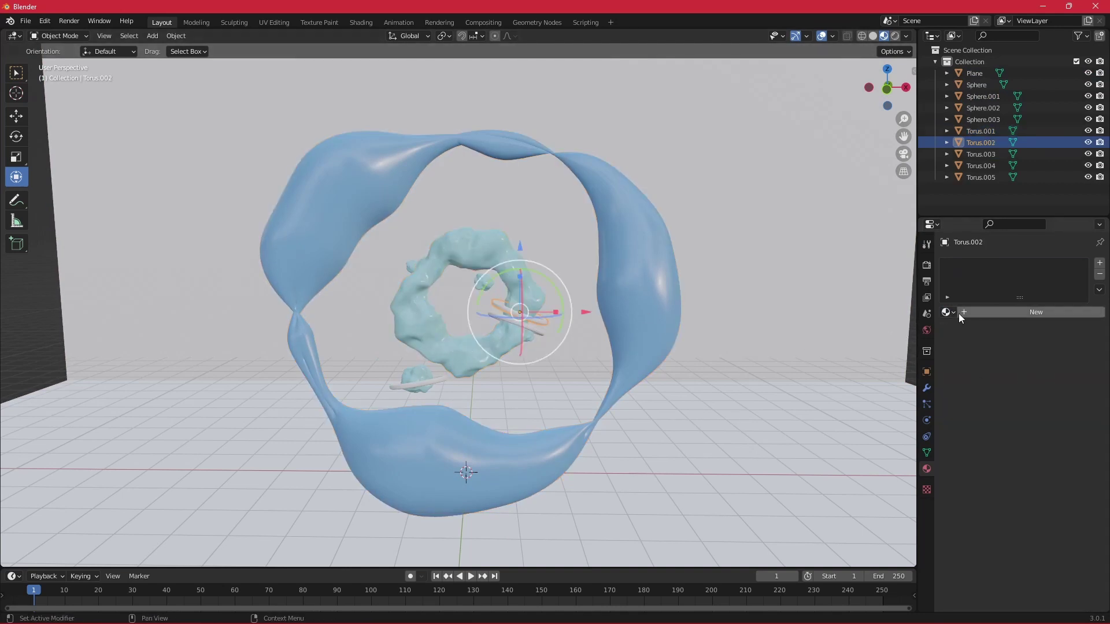
left_click(983, 330)
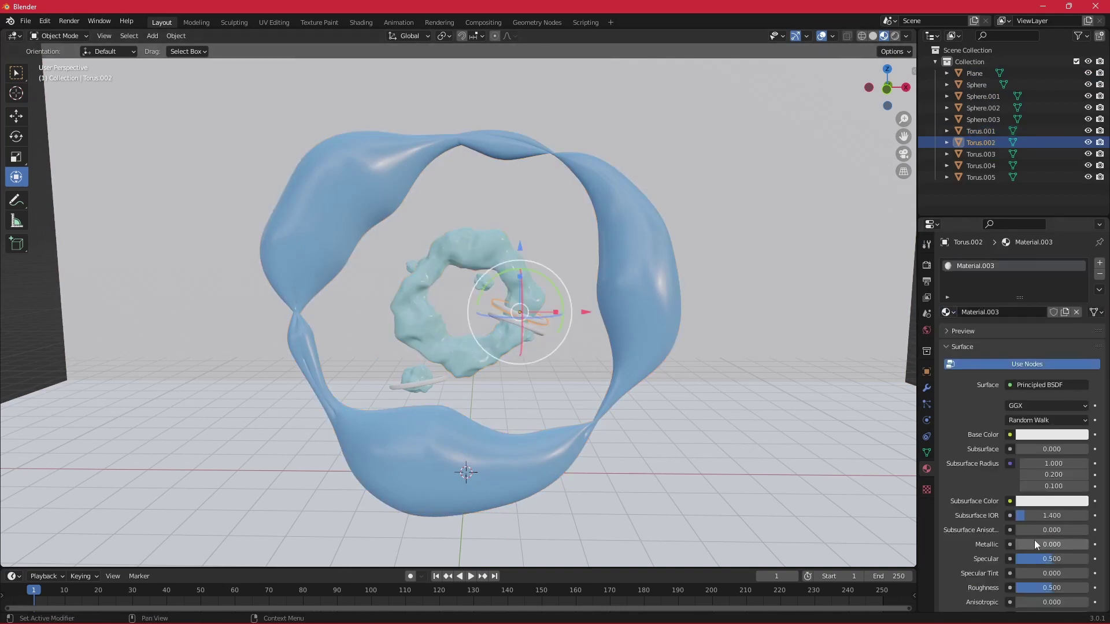
left_click(485, 325)
left_click(949, 312)
left_click(983, 363)
left_click(981, 177)
left_click(950, 312)
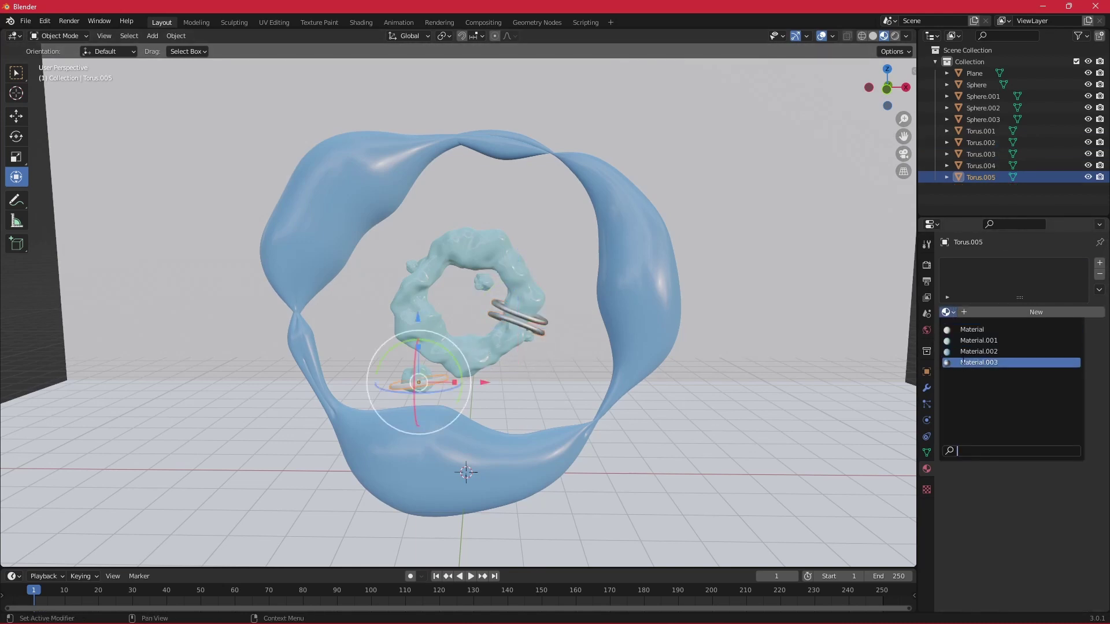
left_click(963, 362)
Step: Give the backdrop plane a new muted teal Material.004
left_click(883, 483)
scroll(717, 440, "down", 1)
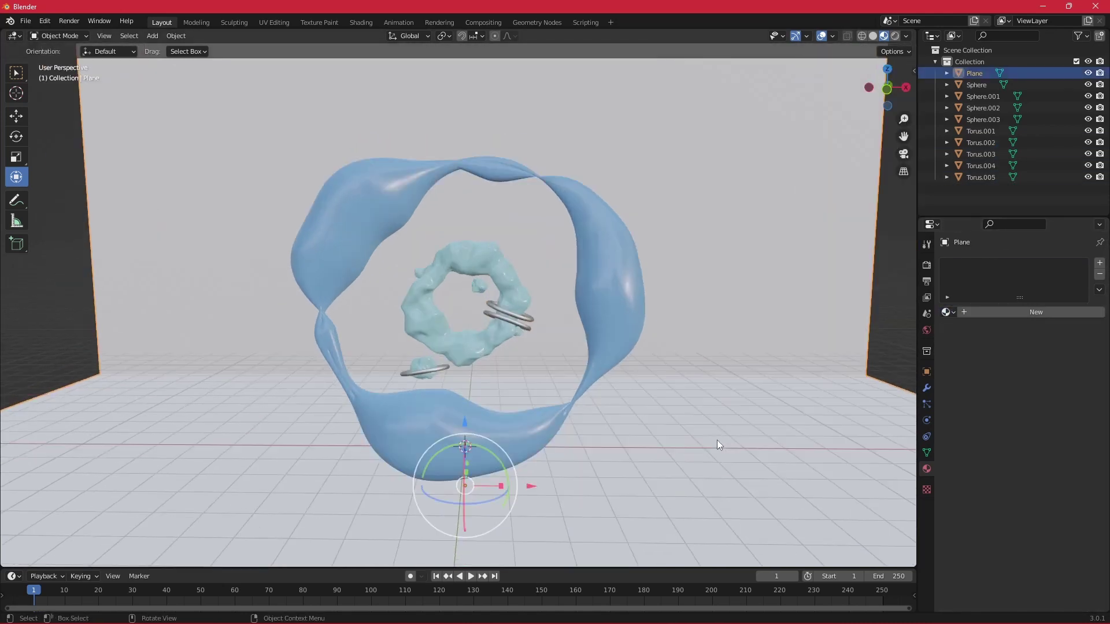
left_click(1003, 312)
left_click(1053, 434)
mouse_move(1035, 304)
left_mouse_down()
mouse_move(1019, 288)
mouse_move(1079, 310)
mouse_move(1079, 297)
mouse_move(995, 316)
mouse_move(1030, 295)
left_mouse_up()
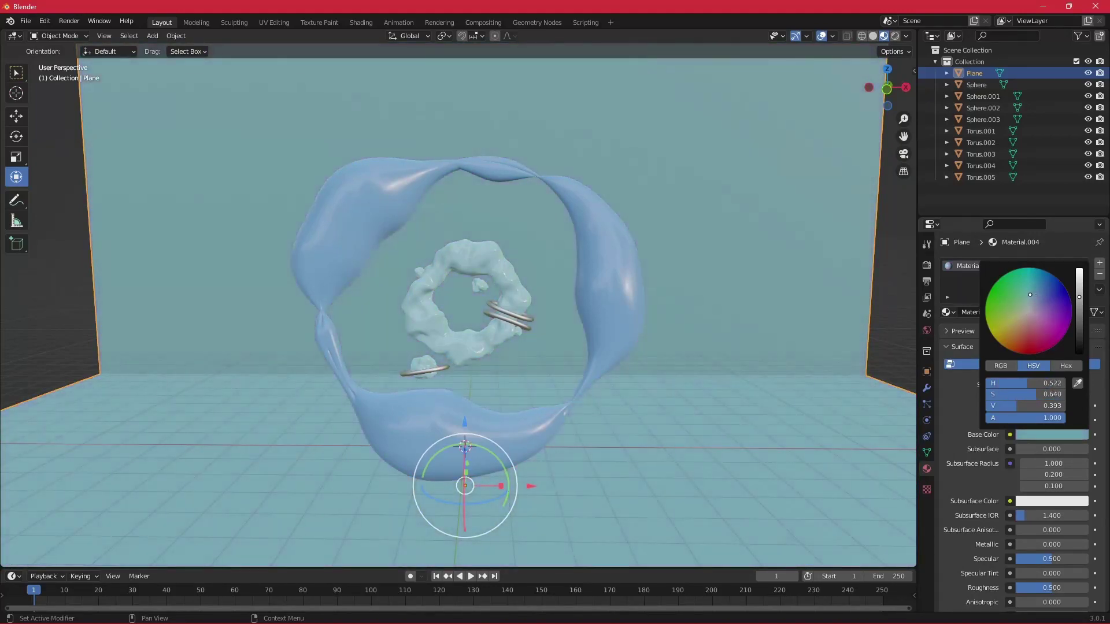
scroll(666, 359, "down", 3)
key("alt+a")
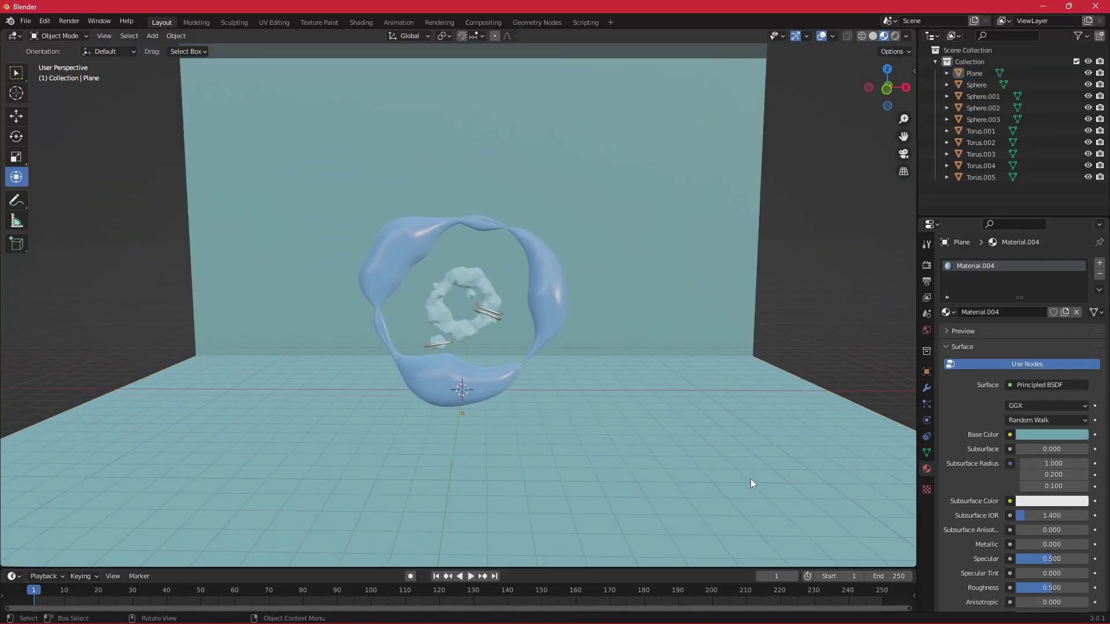
key("shift+a")
Step: Add an area light and lift it above the rings
left_click(796, 569)
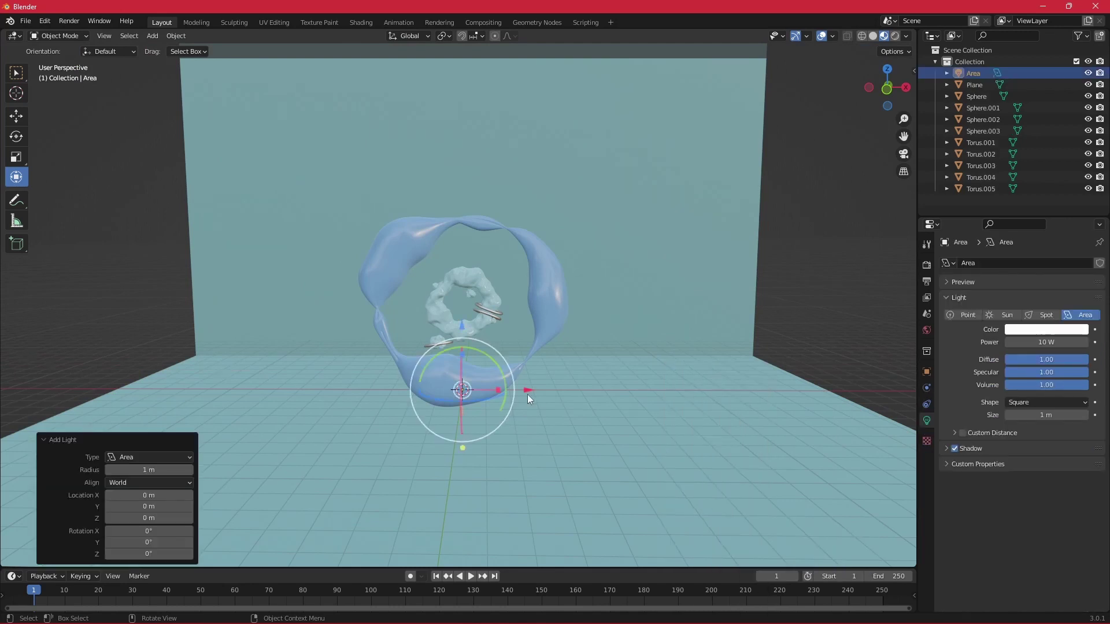
key("g")
key("z")
key("Return")
key("g")
key("x")
key("Escape")
scroll(553, 172, "down", 4)
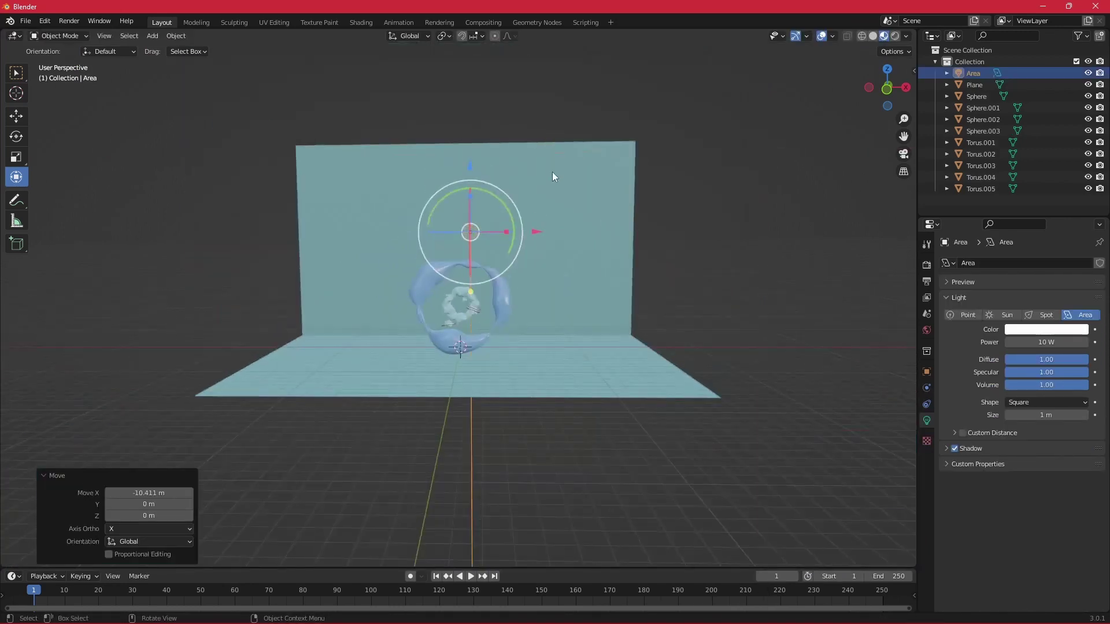
middle_click_drag(552, 172, 535, 200)
left_click_drag(536, 200, 546, 204)
Step: Scale the area light up and raise it higher above the rings
key("s")
left_click(83, 349)
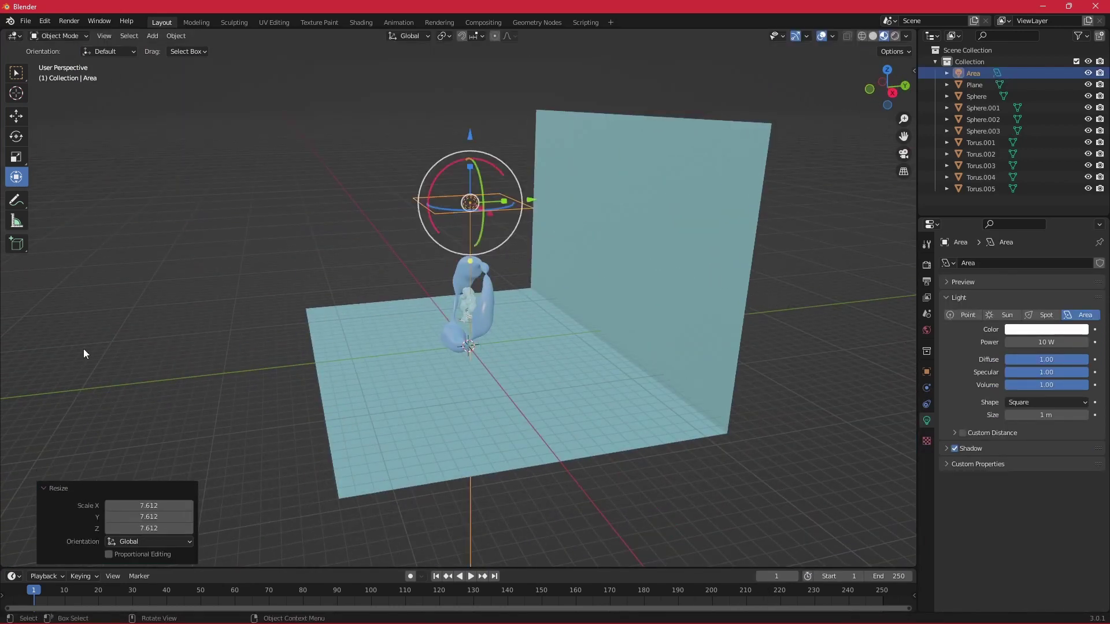
key("g")
key("z")
left_click(568, 177)
middle_click_drag(568, 177, 637, 338)
Step: Duplicate the light, move the copy to one side and front, and angle it at the rings
key("ctrl+c")
key("ctrl+v")
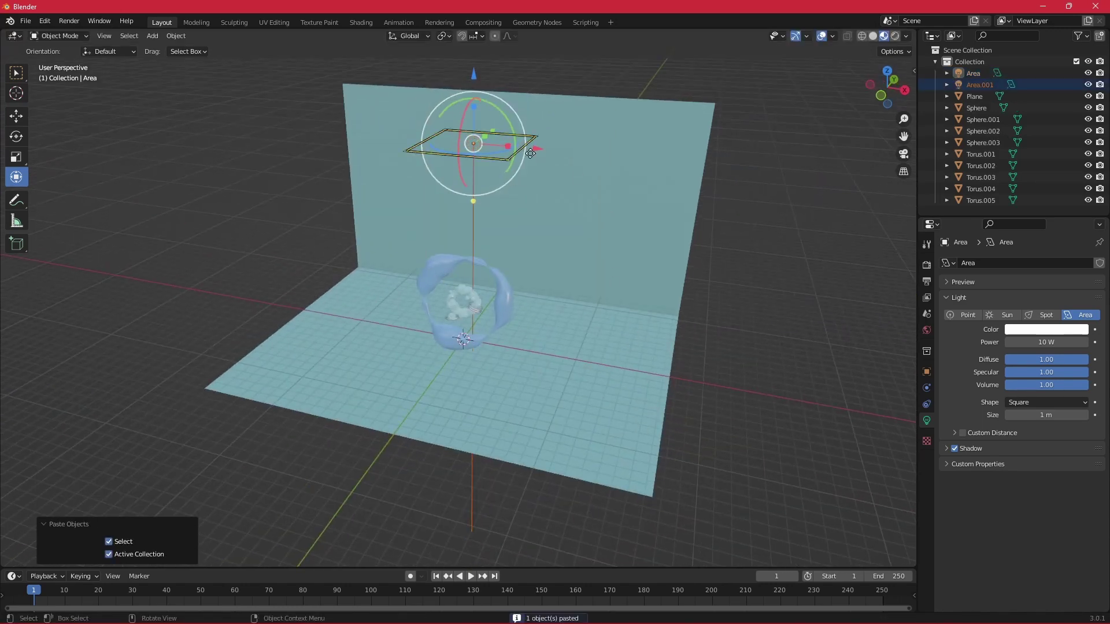
key("g")
key("x")
left_click(670, 107)
key("g")
key("y")
left_click(674, 237)
mouse_move(674, 238)
middle_mouse_down()
mouse_move(504, 272)
mouse_move(481, 296)
mouse_move(518, 362)
middle_mouse_up()
key("r")
left_click(533, 403)
Step: Paste a third light at the upper left angled toward the rings, and add a camera
key("ctrl+c")
key("ctrl+v")
mouse_move(412, 374)
middle_mouse_down()
mouse_move(520, 324)
mouse_move(508, 331)
mouse_move(540, 357)
middle_mouse_up()
key("g")
left_click(489, 325)
key("r")
key("r")
left_click(530, 326)
key("shift+a")
left_click(596, 433)
Step: Move the camera in front of the scene, rotate it to X 90°, Y 0°, and view through it
key("g")
key("z")
left_click(255, 174)
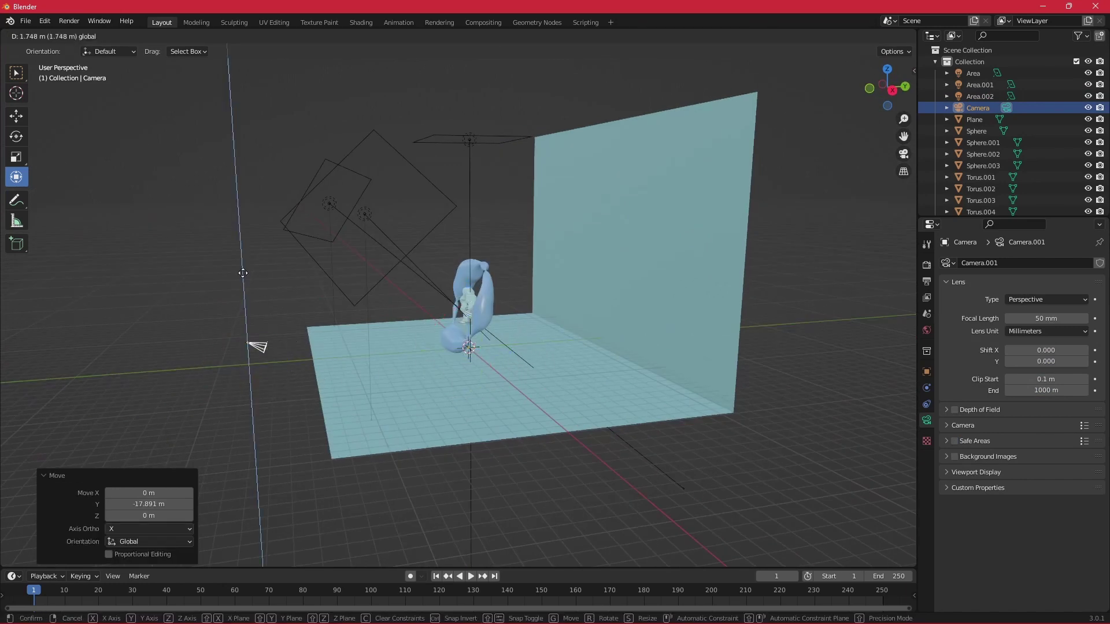
middle_click_drag(255, 174, 502, 350)
left_click(927, 371)
double_click(1050, 348)
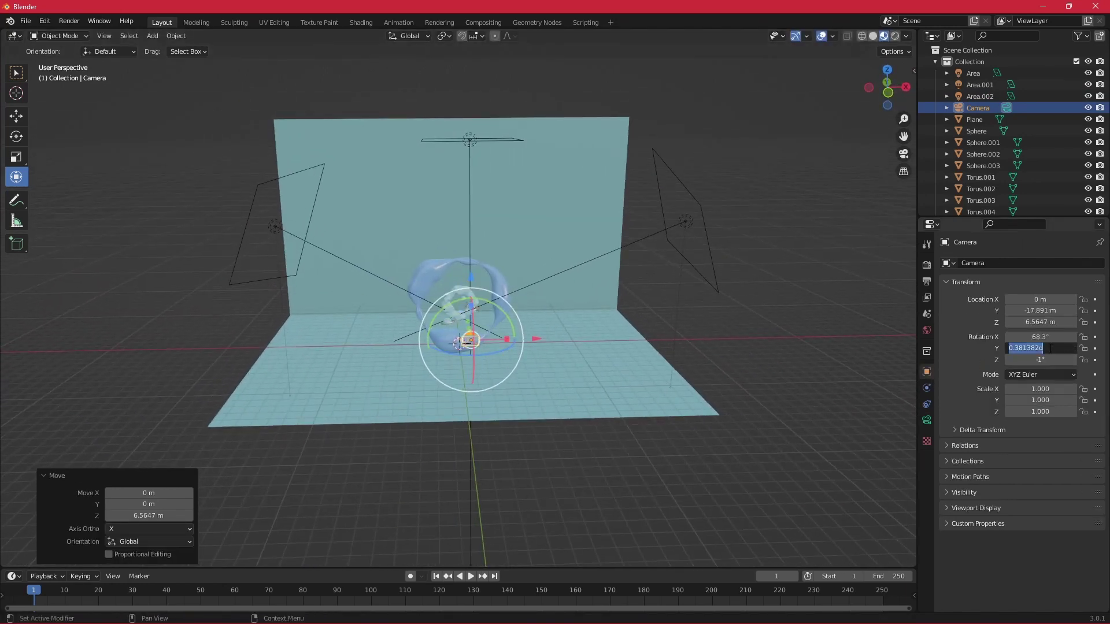
type("0")
key("Return")
key("Return")
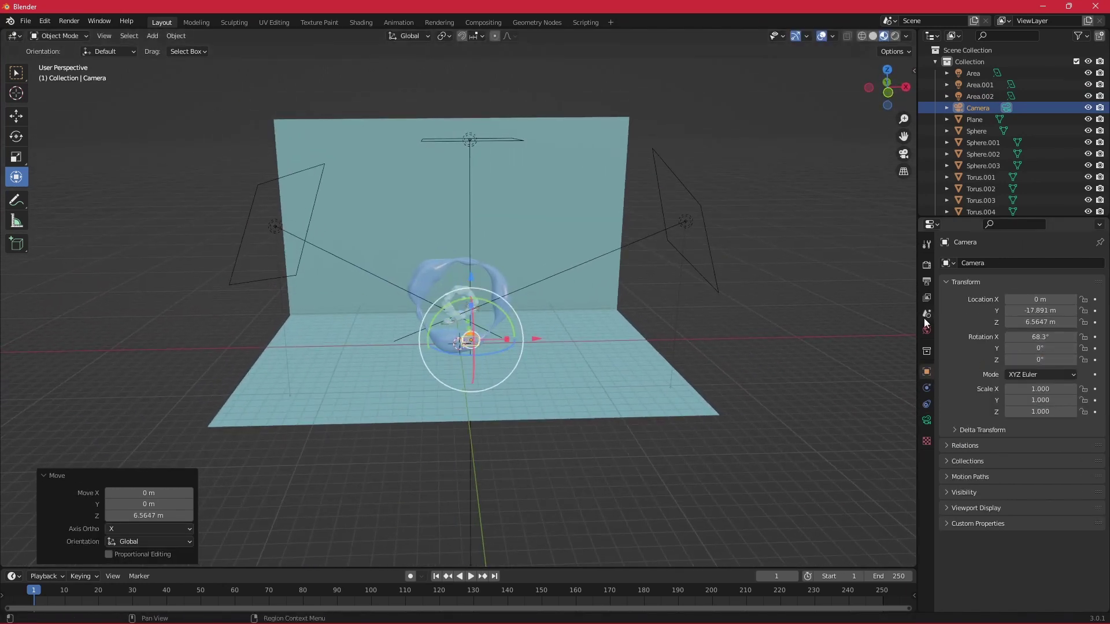
double_click(1033, 336)
type("90")
left_click(904, 153)
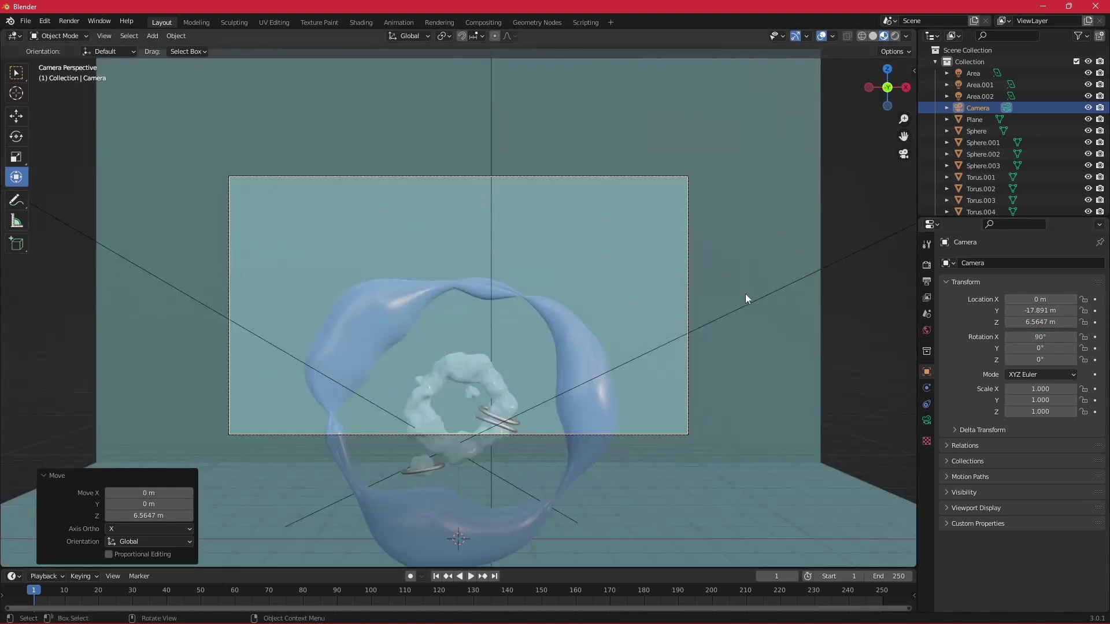
Step: Set the output resolution to portrait 1200 × 1500 px
left_click(927, 286)
type("00")
key("Return")
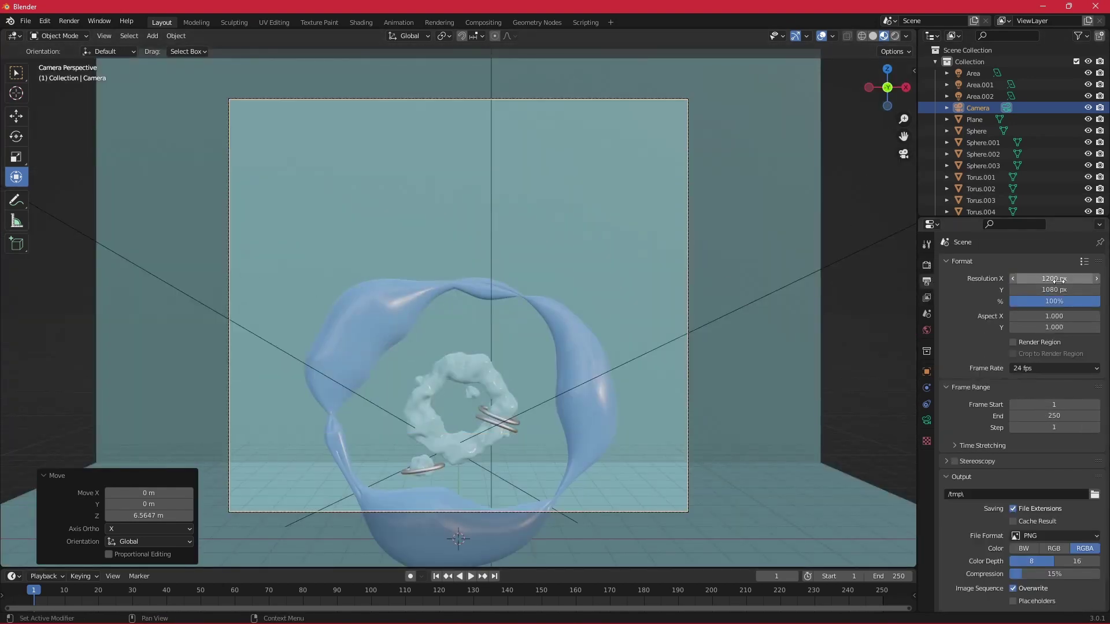
double_click(1042, 289)
type("1500")
key("Return")
Step: Lower the camera to Y -19.451 m, Z 3.6047 m and switch to Rendered shading
left_click(926, 372)
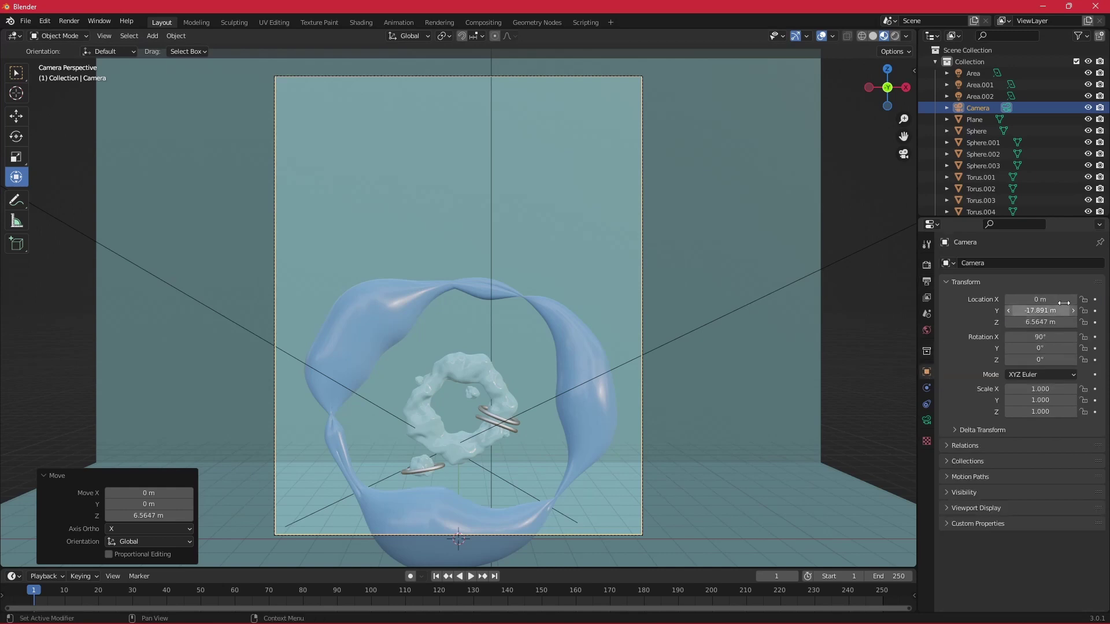
mouse_move(1041, 322)
left_mouse_down()
mouse_move(1058, 322)
mouse_move(1006, 322)
mouse_move(1035, 322)
left_mouse_up()
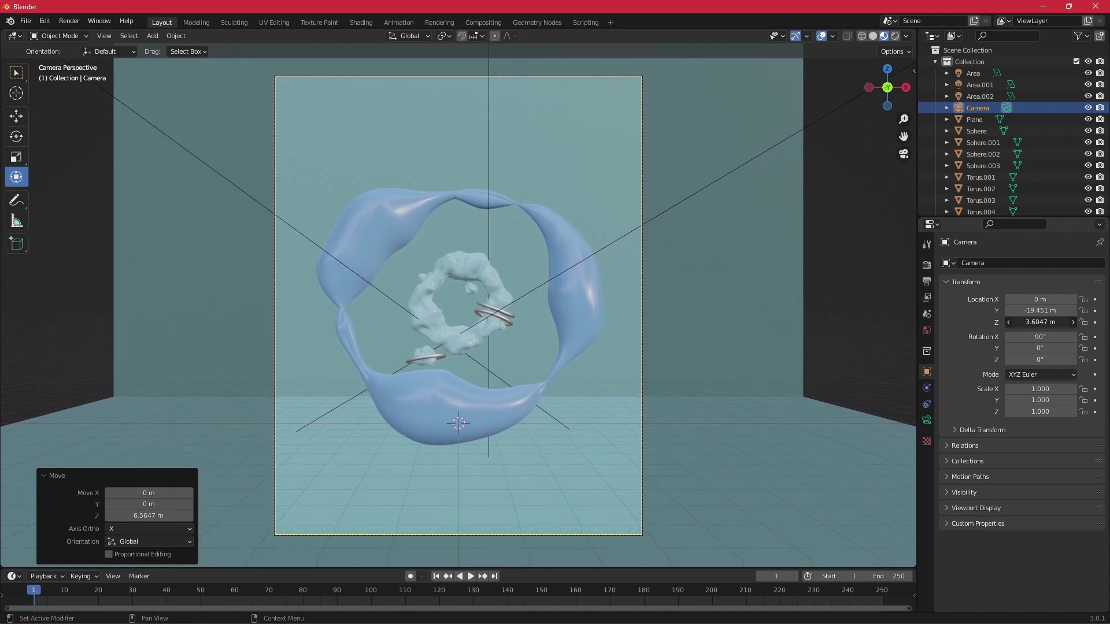
left_click(894, 37)
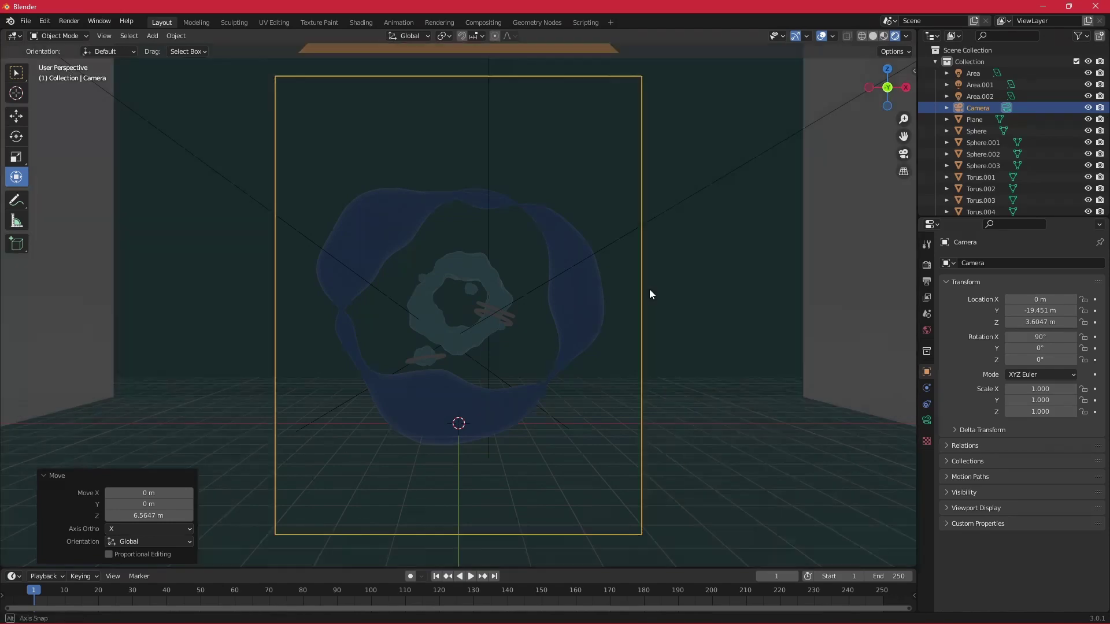
Step: Switch the render engine to Cycles
mouse_move(650, 289)
middle_mouse_down()
mouse_move(612, 311)
mouse_move(565, 297)
mouse_move(696, 332)
middle_mouse_up()
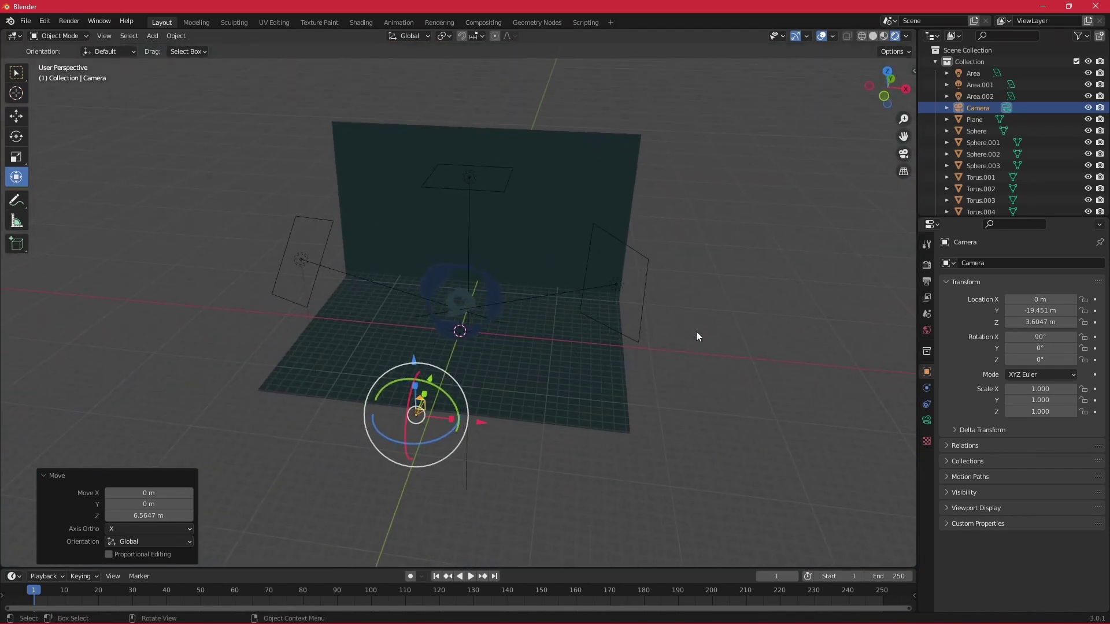
left_click(927, 264)
left_click(1035, 263)
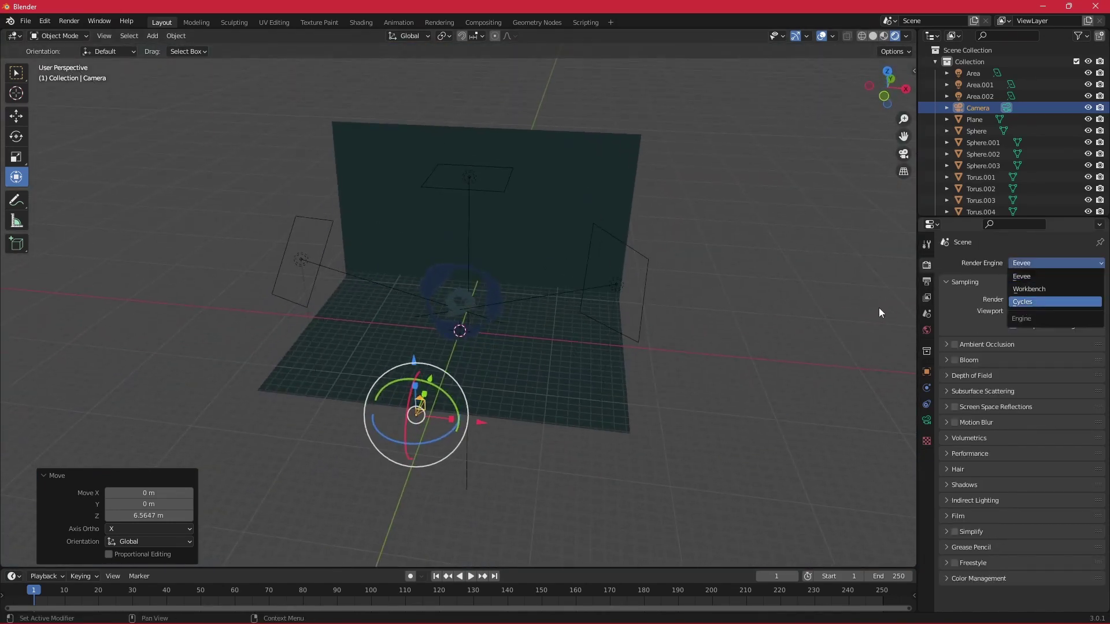
scroll(573, 347, "up", 3)
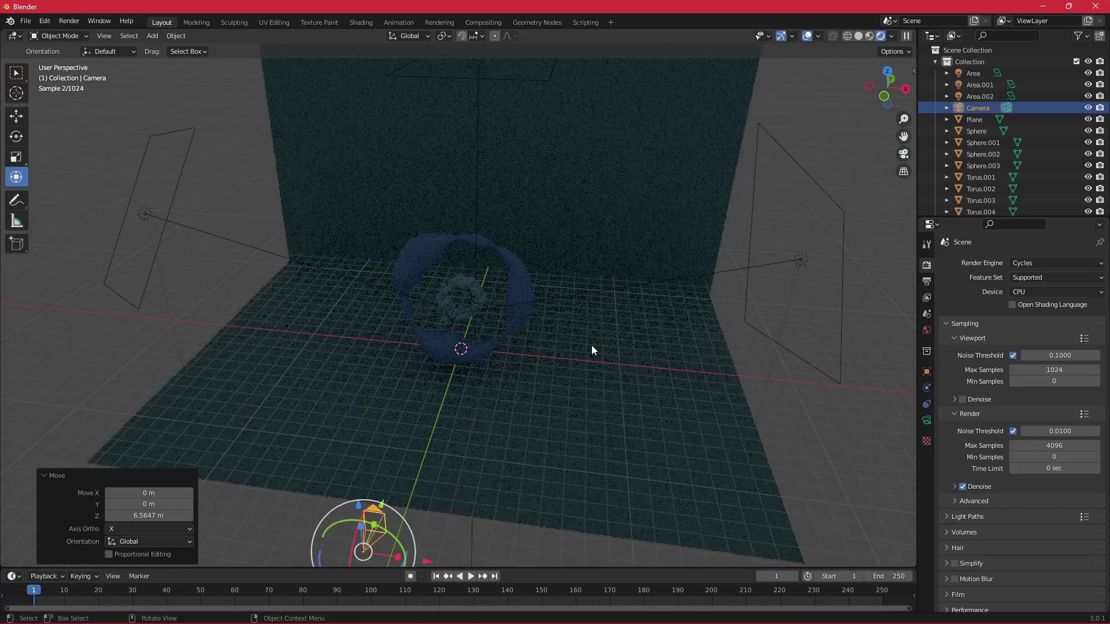
Step: Set the right, left and top area lights' Power to 500 W each
left_click(800, 262)
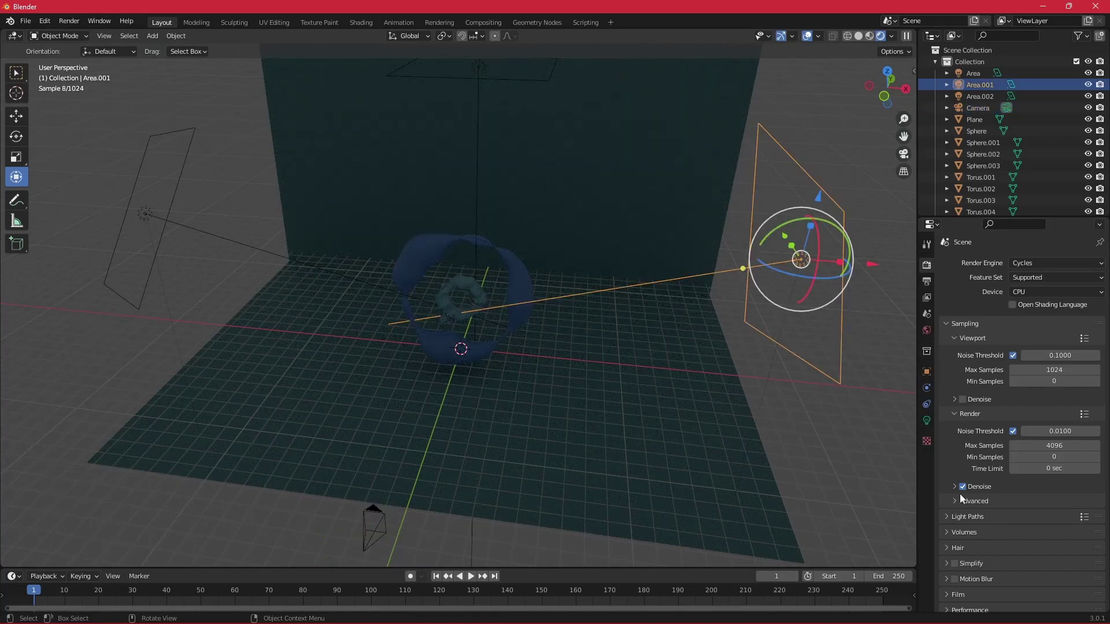
left_click(926, 425)
left_click(1046, 342)
type("500")
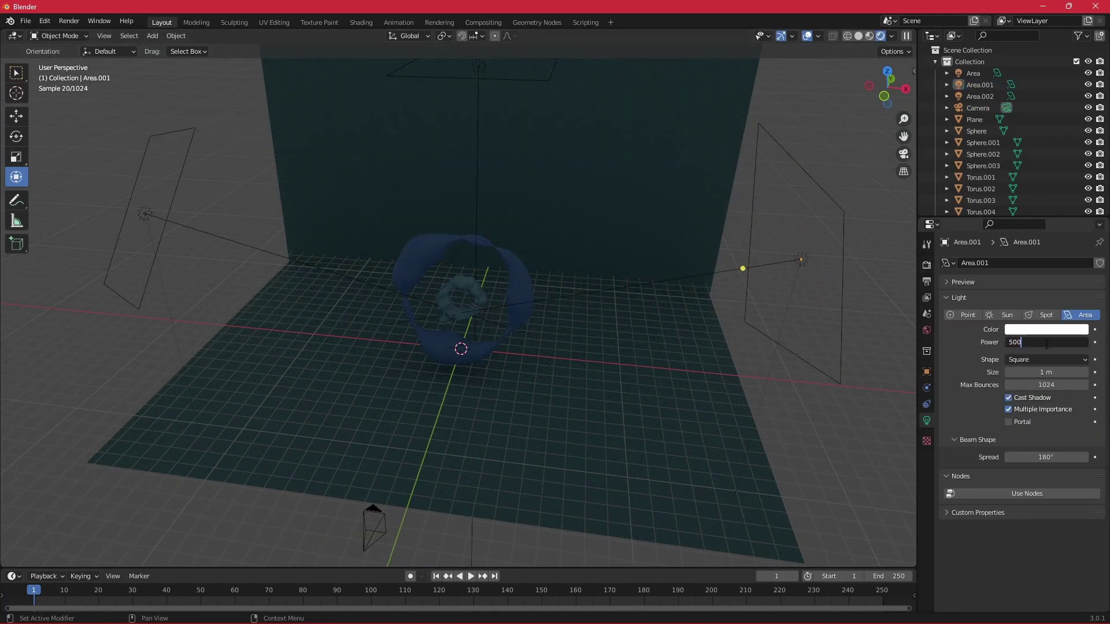
key("Return")
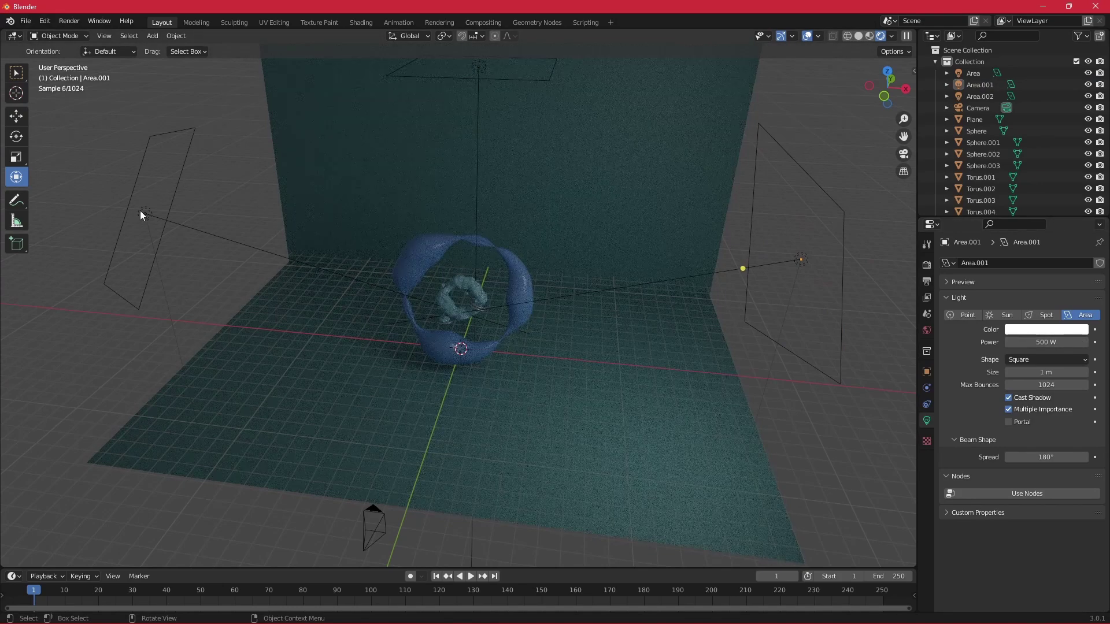
left_click(140, 211)
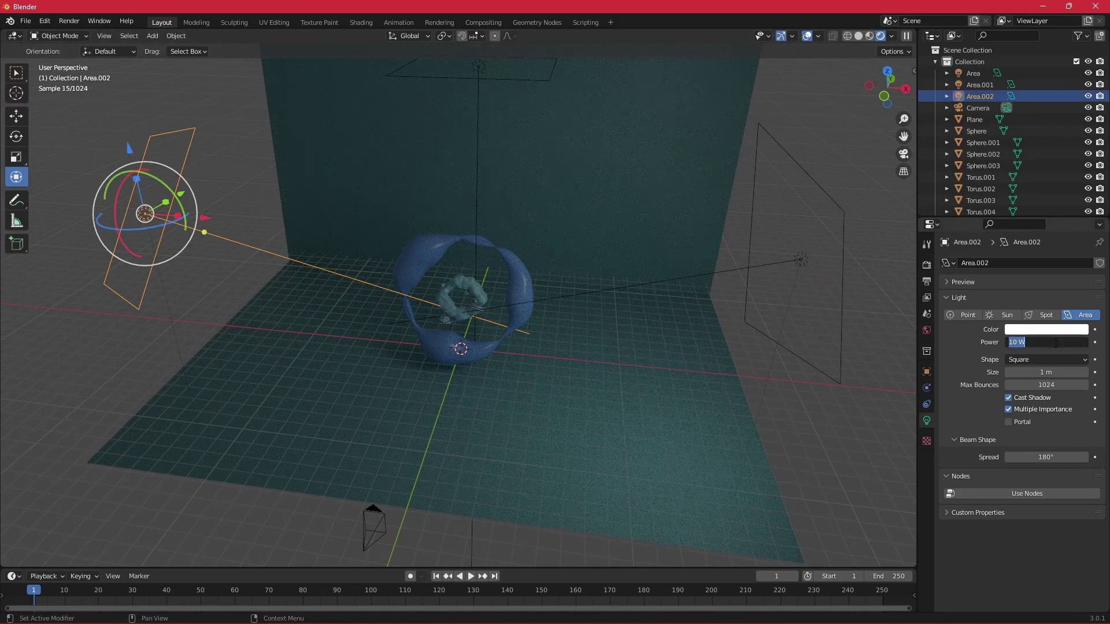
key("Return")
middle_click_drag(317, 199, 466, 154)
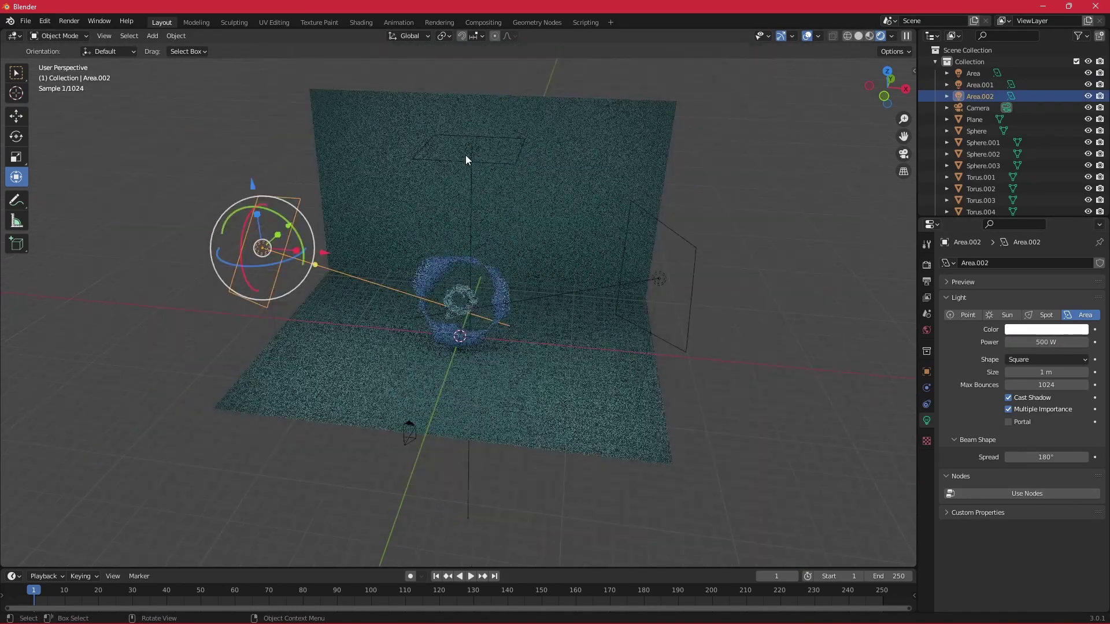
left_click(470, 151)
double_click(1047, 342)
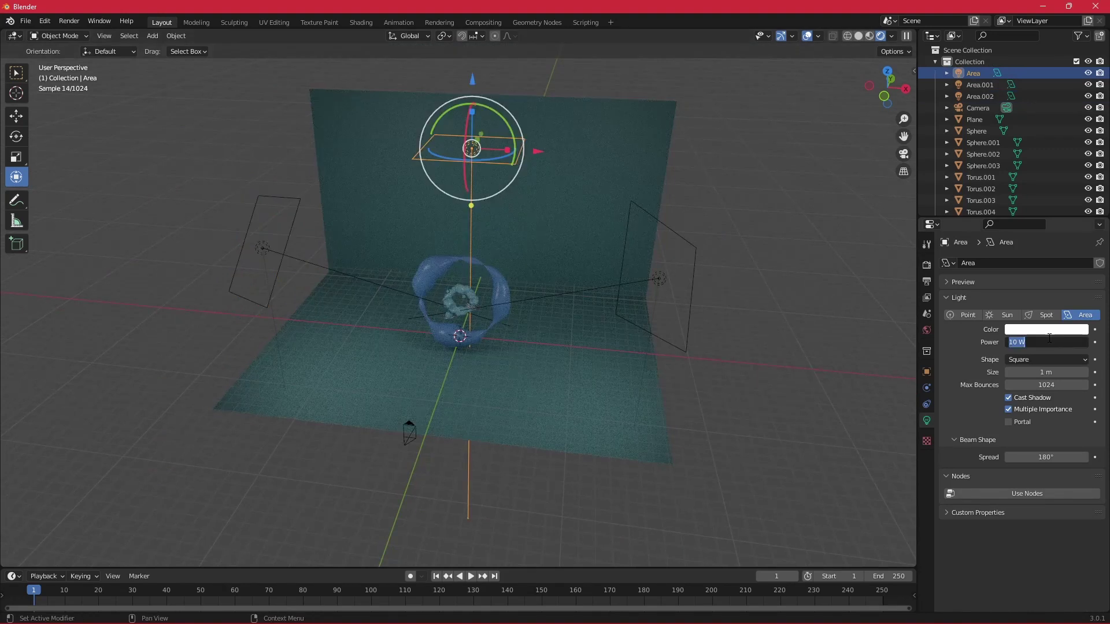
type("00")
key("Return")
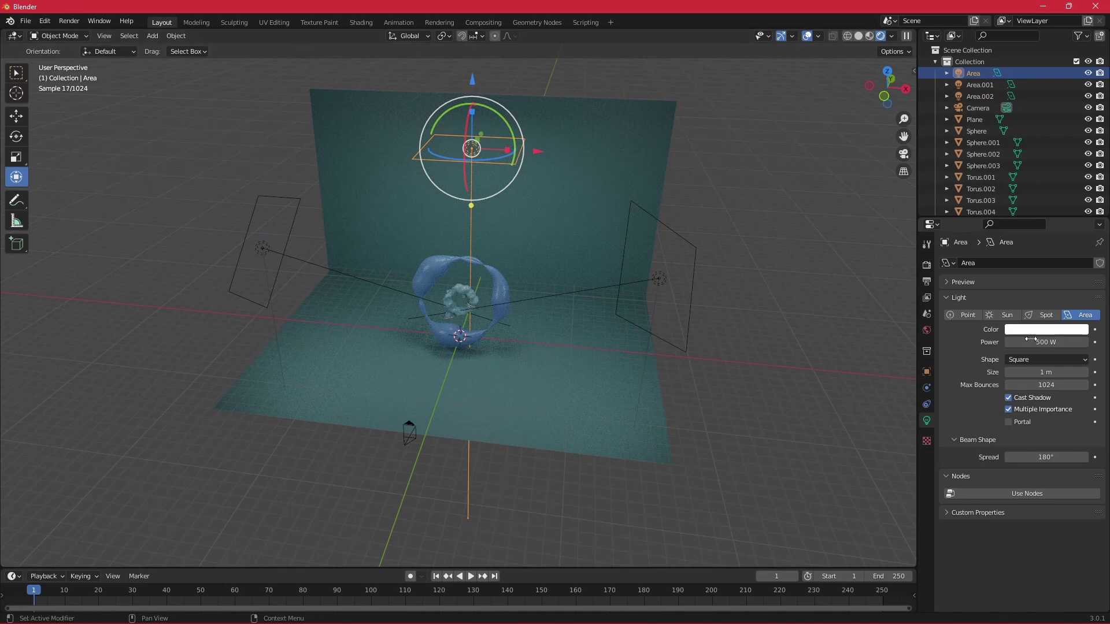
Step: Turn on viewport denoising and view the scene through the camera
middle_click_drag(507, 289, 529, 279)
scroll(573, 333, "up", 4)
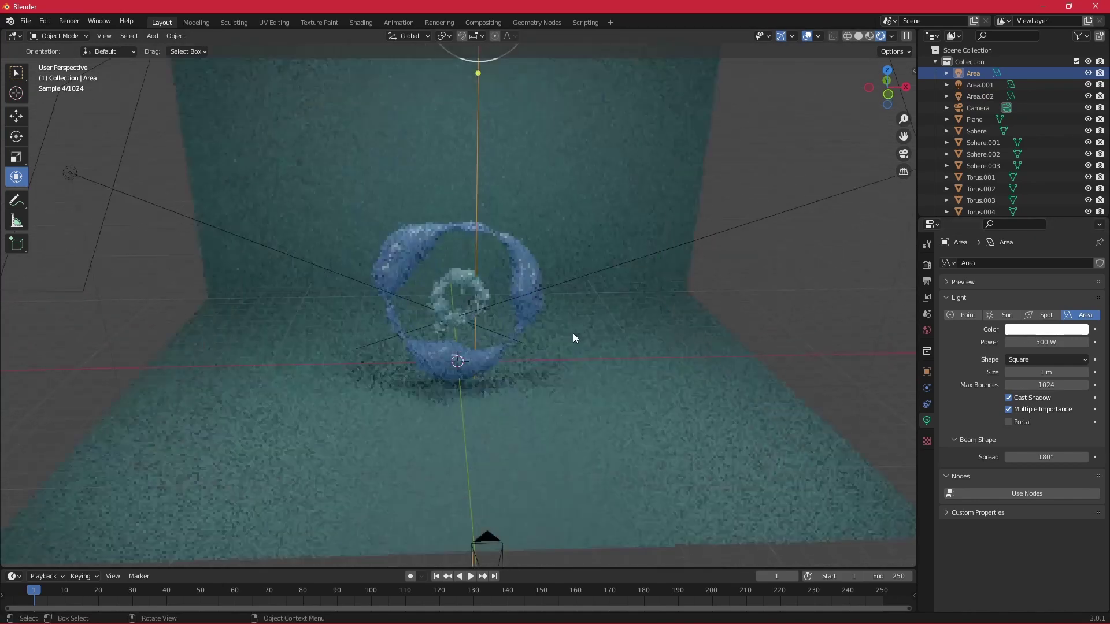
scroll(553, 331, "down", 3)
scroll(554, 332, "down", 2)
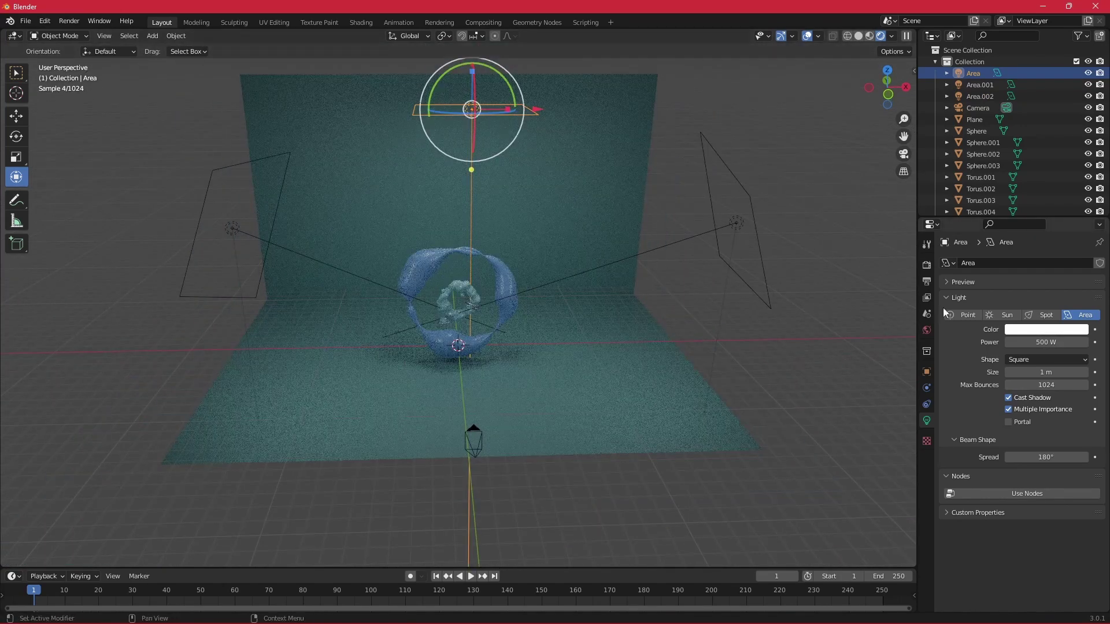
left_click(927, 265)
left_click(963, 399)
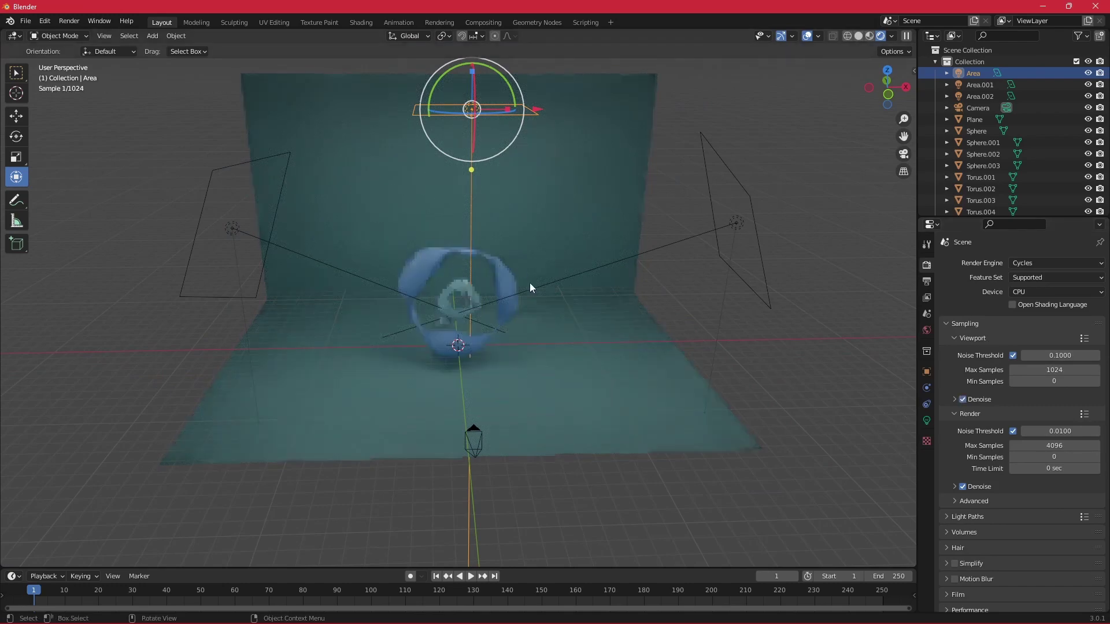
left_click(903, 155)
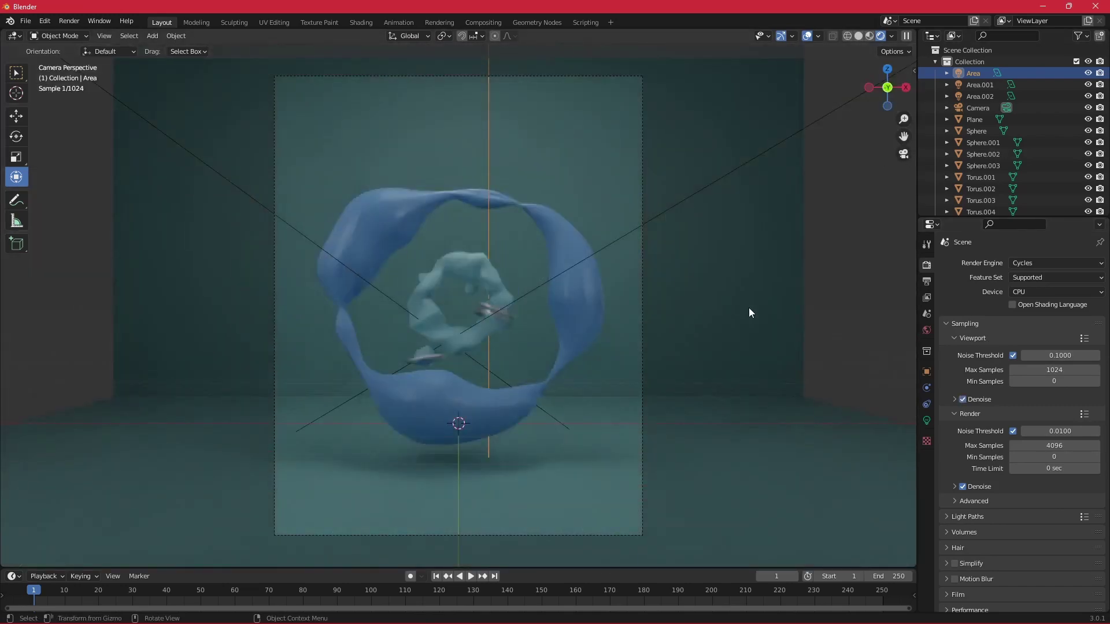
Step: Give backdrop Material.004 a pale bluish-white base colour, Metallic 1.0, and slightly lower roughness
left_click(748, 308)
left_click(927, 469)
left_click(1052, 414)
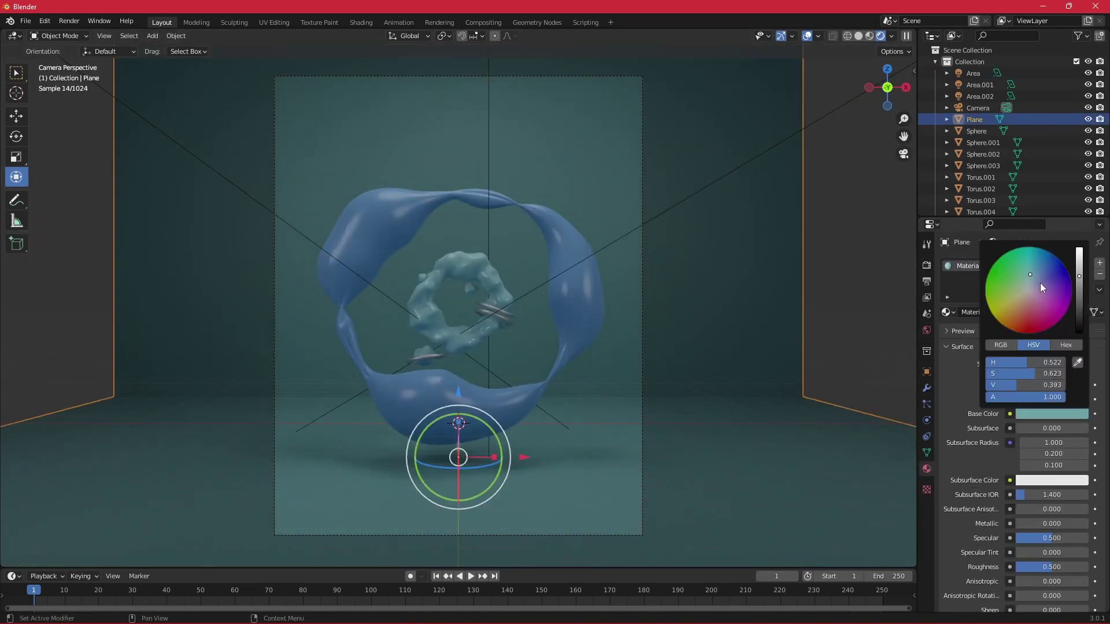
left_click_drag(1076, 275, 1079, 249)
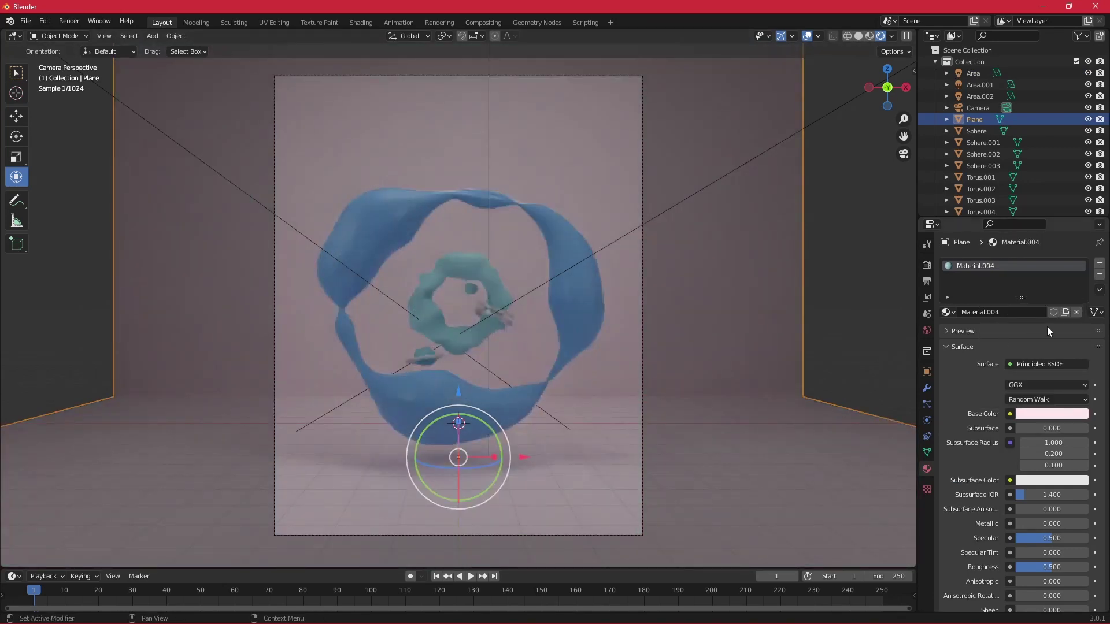
left_click(1049, 415)
left_click(1031, 289)
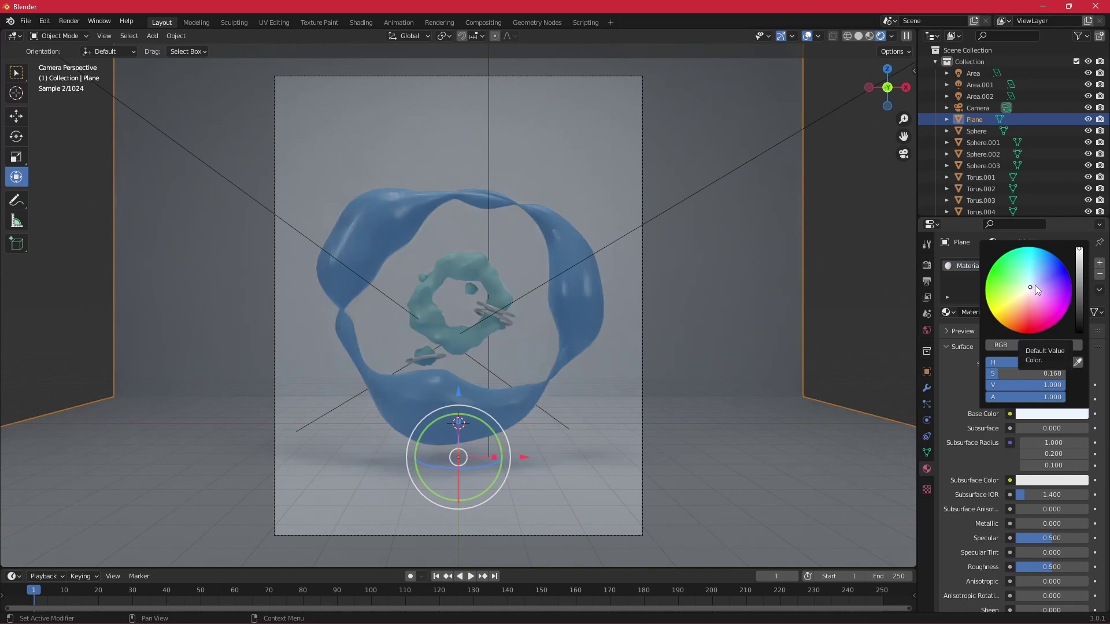
left_click(1032, 286)
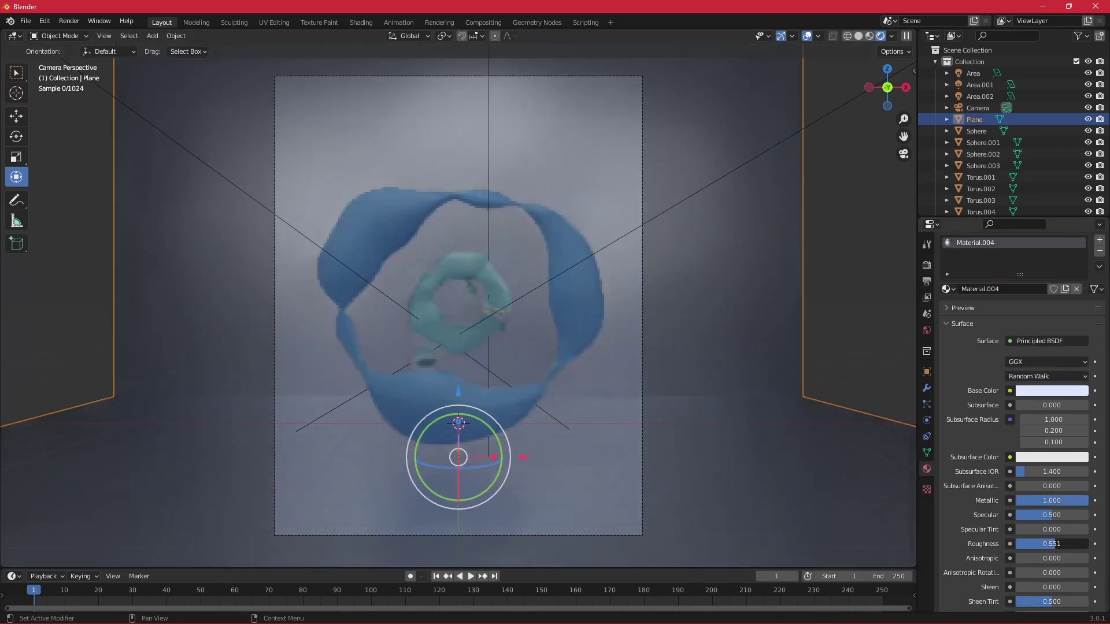
left_click_drag(1048, 544, 1044, 544)
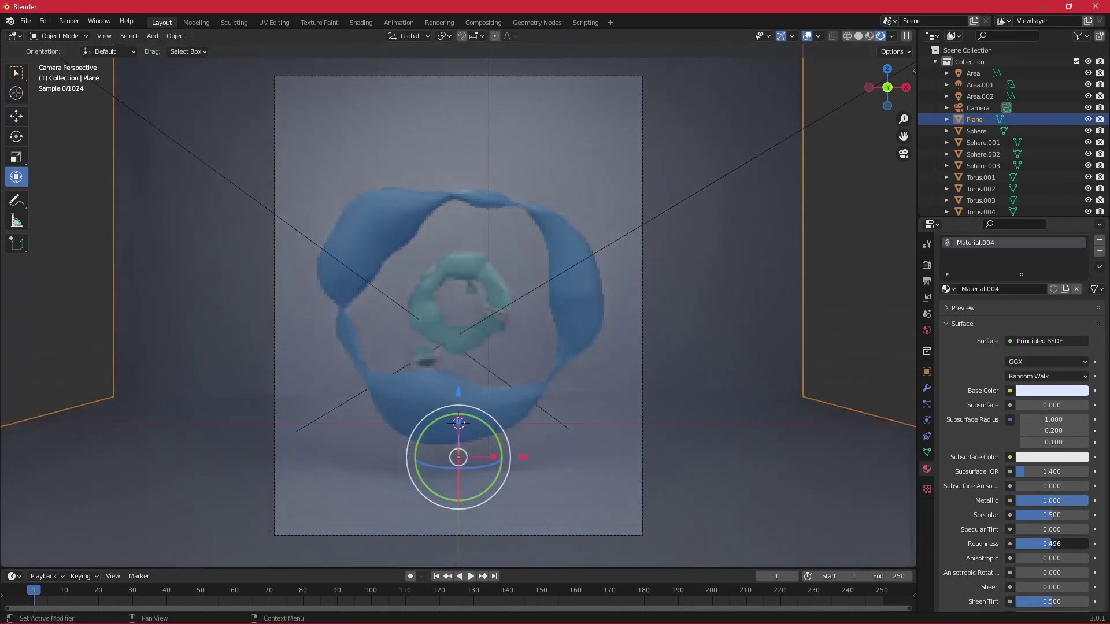
Step: Raise the wavy ring's Metallic to 0.803 and the lumpy torus's Metallic to 0.378
left_click(590, 278)
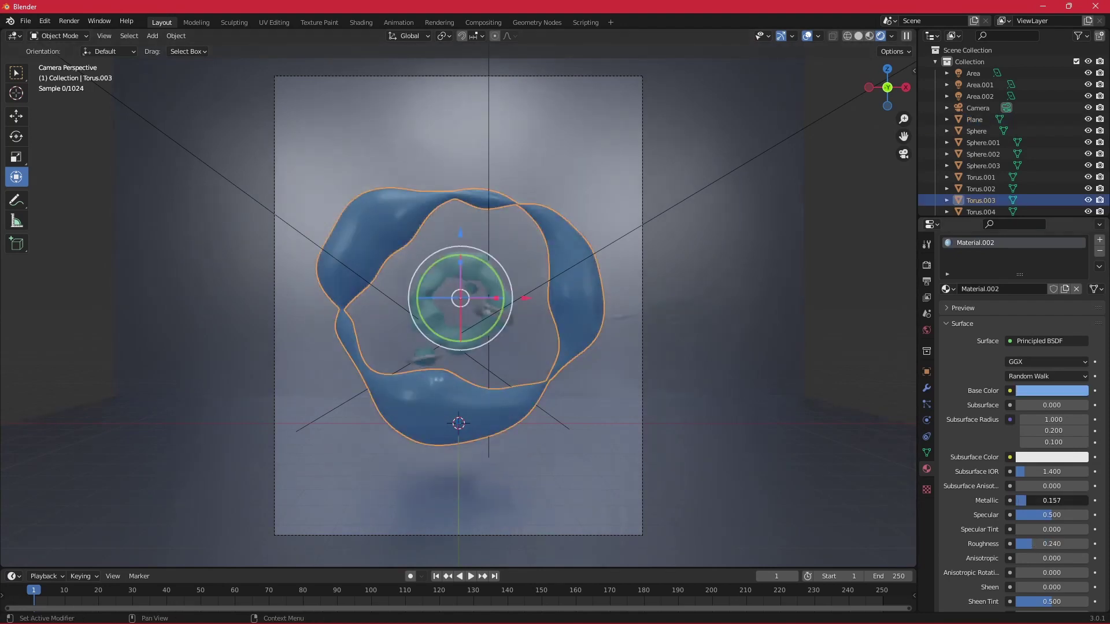
left_click_drag(1038, 500, 1074, 501)
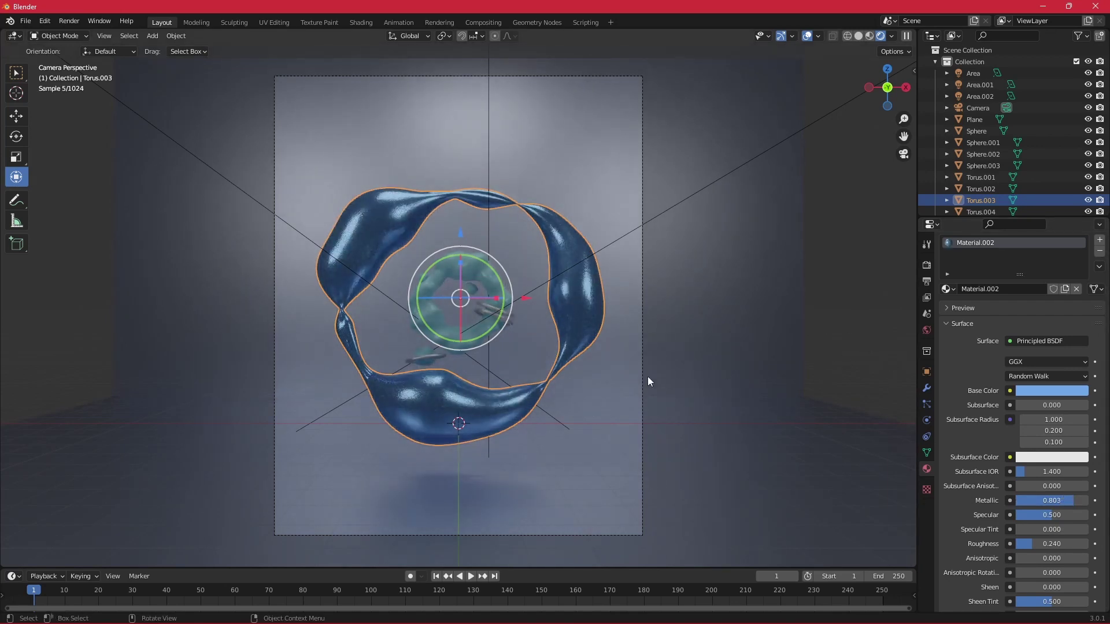
left_click(465, 343)
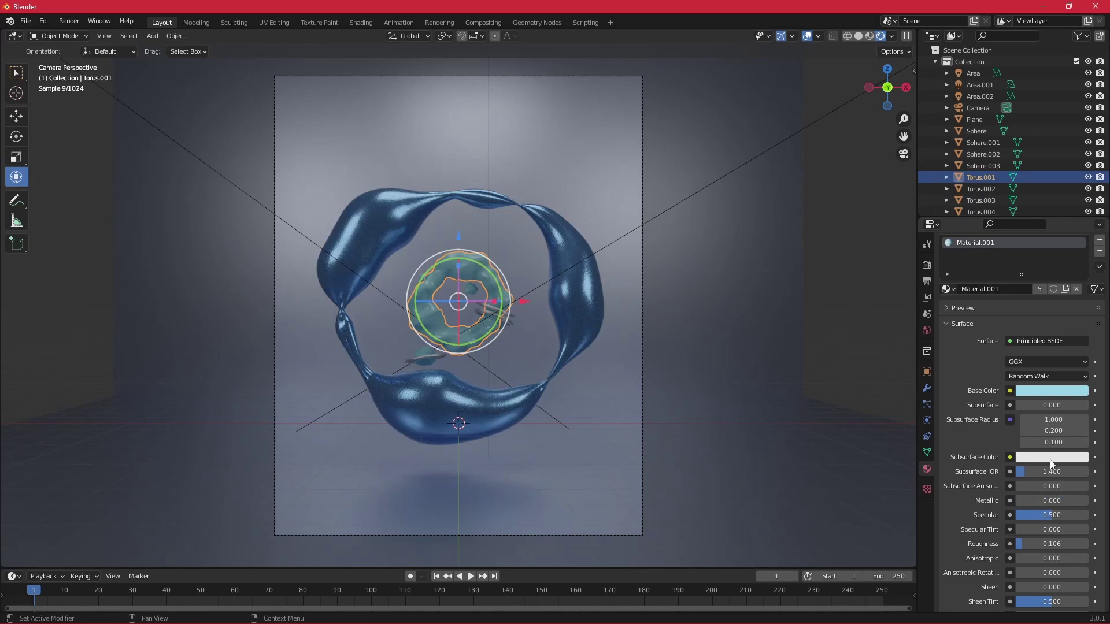
mouse_move(1027, 501)
left_mouse_down()
mouse_move(1058, 500)
mouse_move(1043, 501)
left_mouse_up()
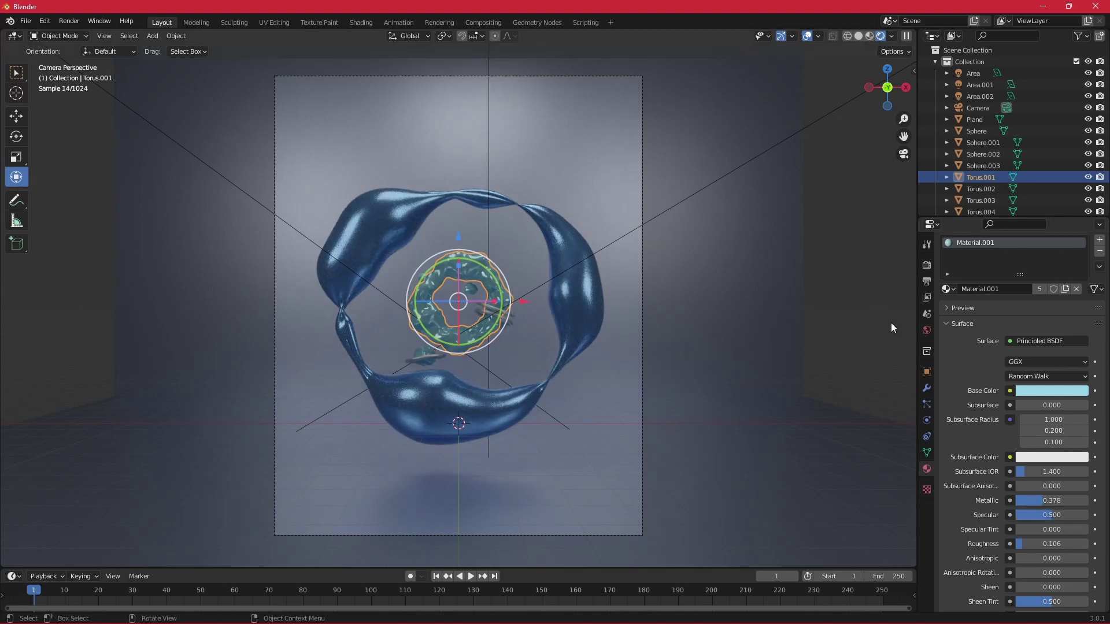
left_click(897, 351)
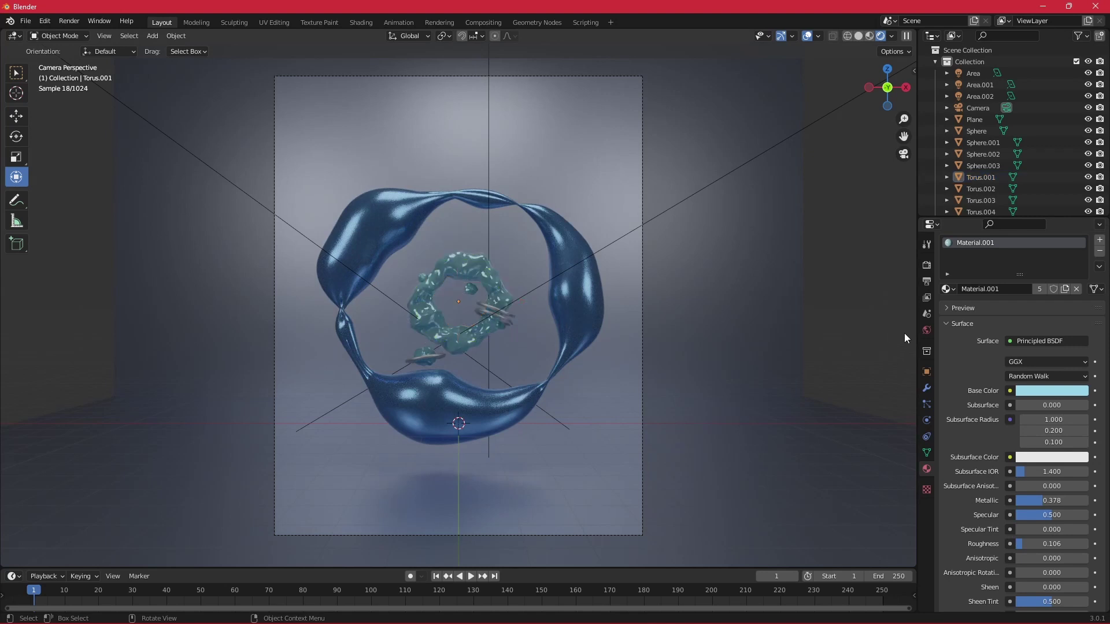
left_click(977, 73)
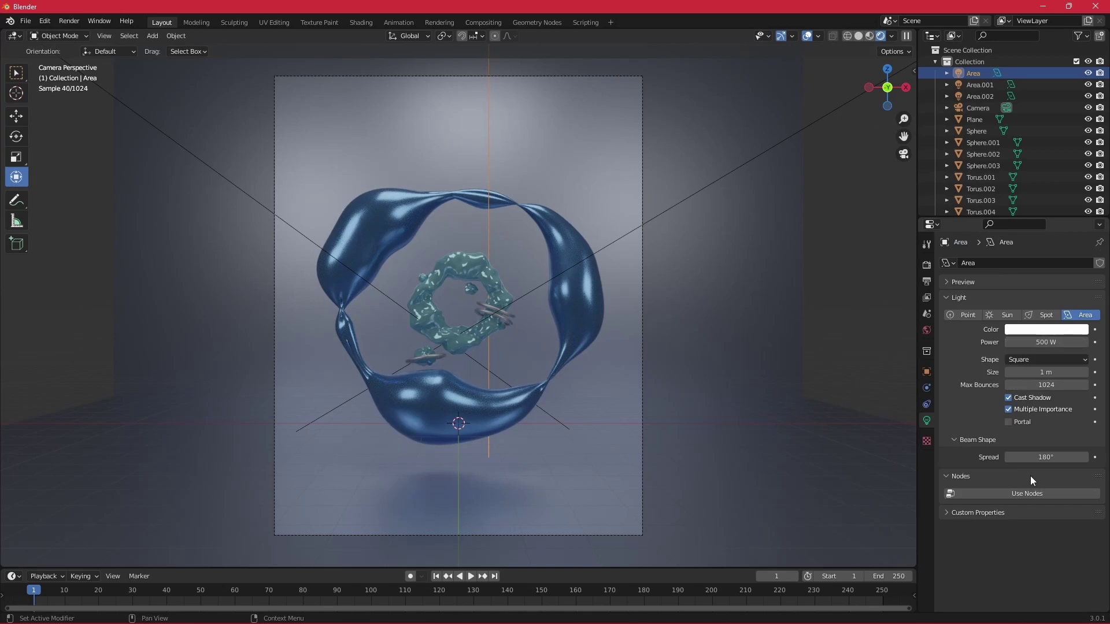
Step: Enable node emission on Area, Area.001 and Area.002, raising strengths (Area 3.1, Area.002 4.7)
left_click(1022, 494)
mouse_move(1047, 529)
left_mouse_down()
mouse_move(1075, 529)
mouse_move(1055, 529)
left_mouse_up()
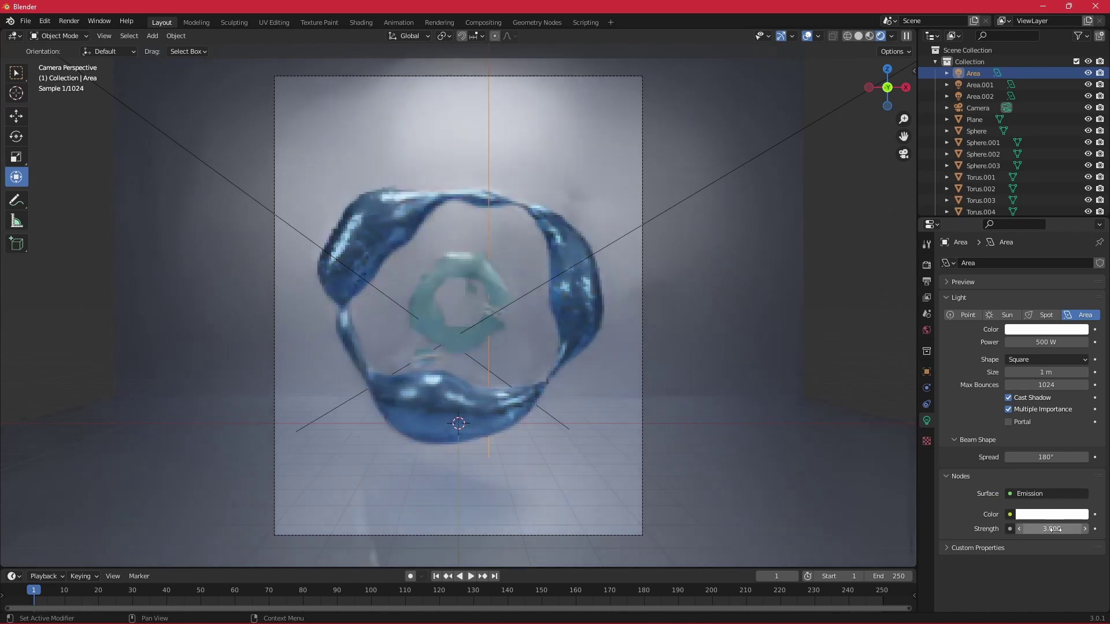
left_click(983, 84)
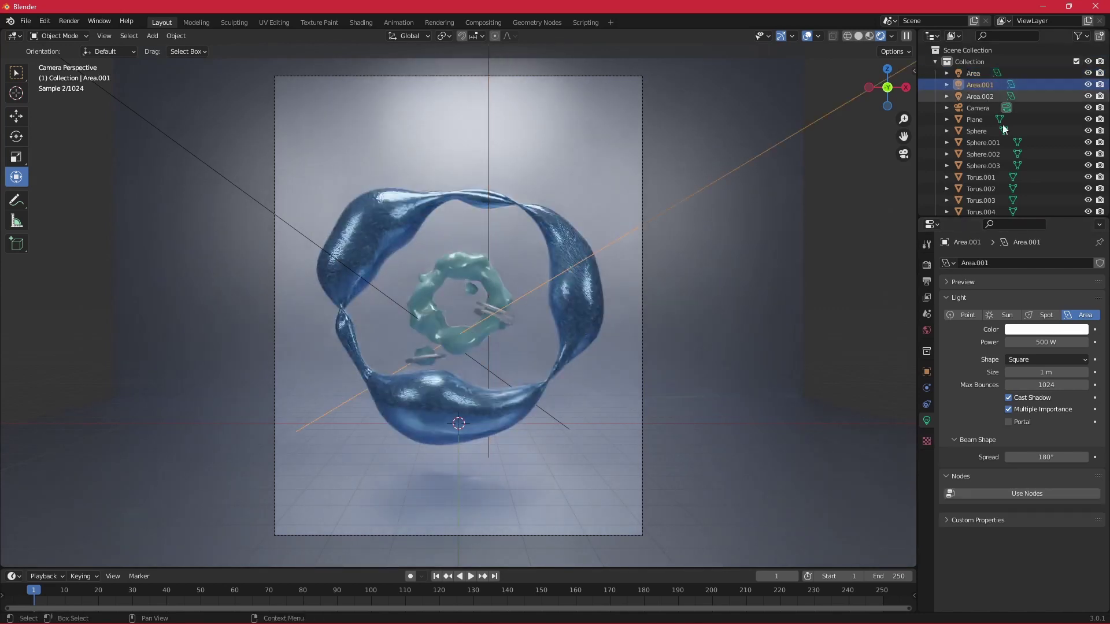
left_click(1035, 494)
left_click_drag(1046, 529, 1067, 529)
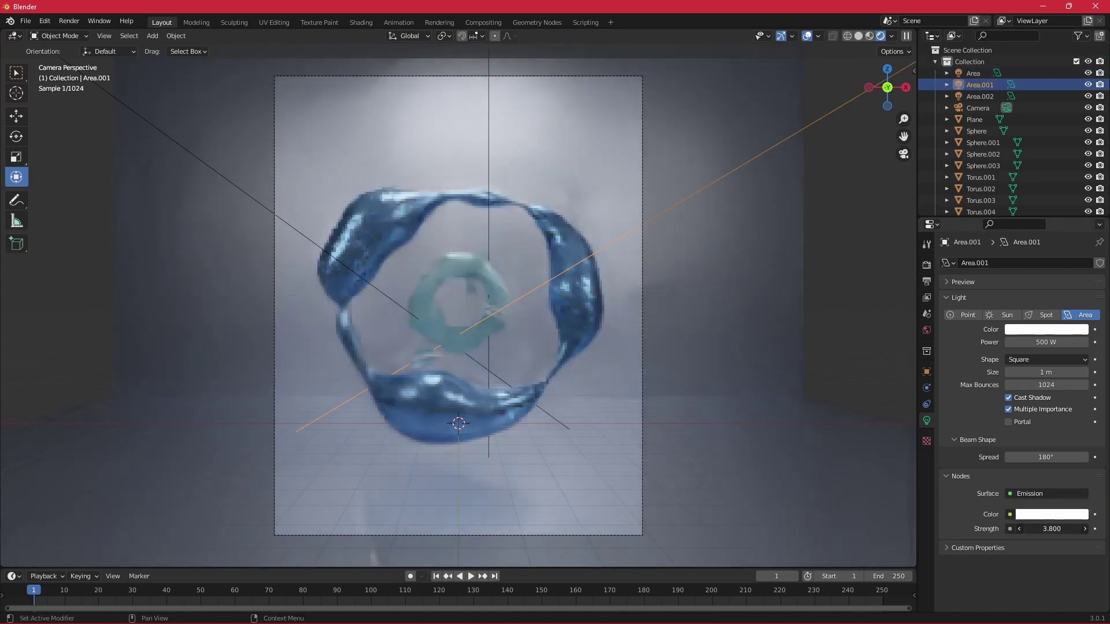
left_click(979, 96)
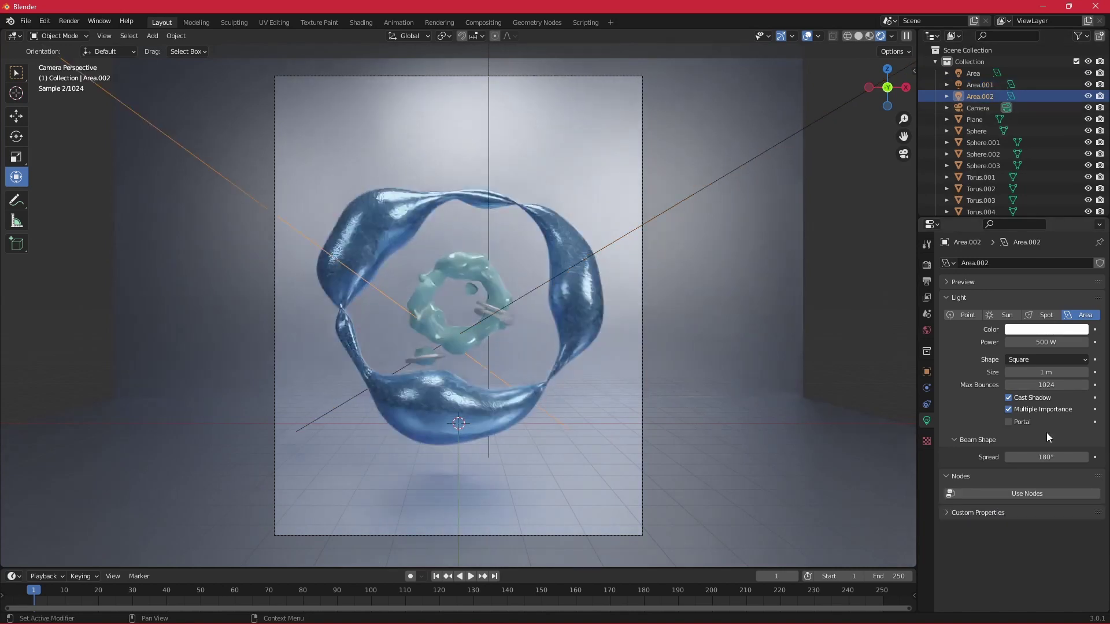
left_click(1027, 493)
left_click_drag(1046, 529, 1070, 529)
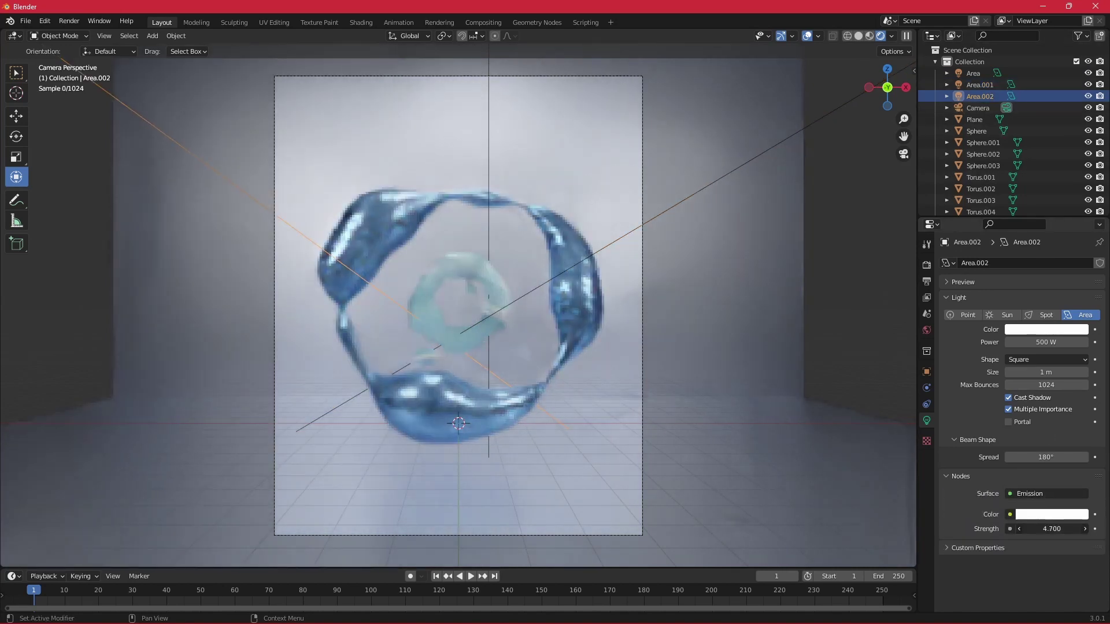
left_click(976, 74)
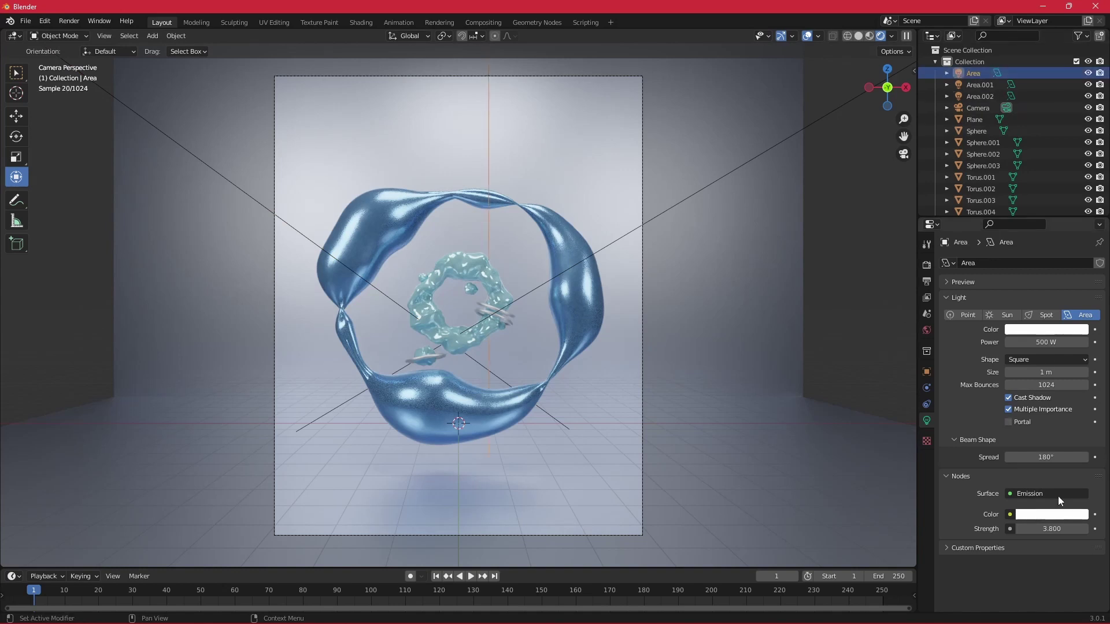
left_click(1052, 515)
Step: Tint the Area light purple and Area.001 blue-purple
left_click(1049, 387)
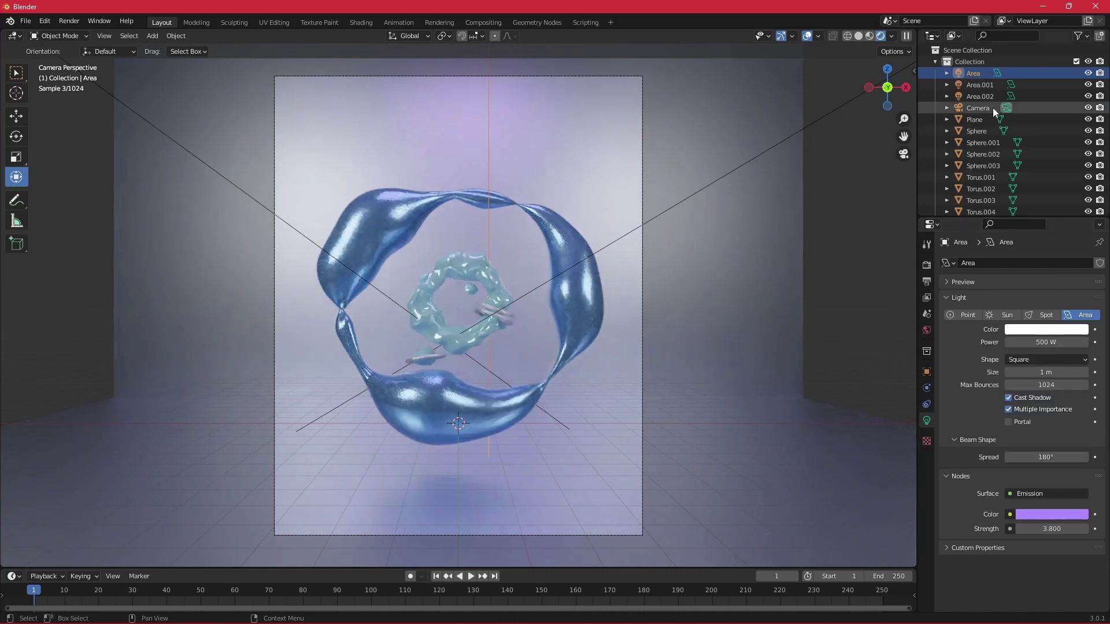
left_click(974, 84)
left_click(1044, 513)
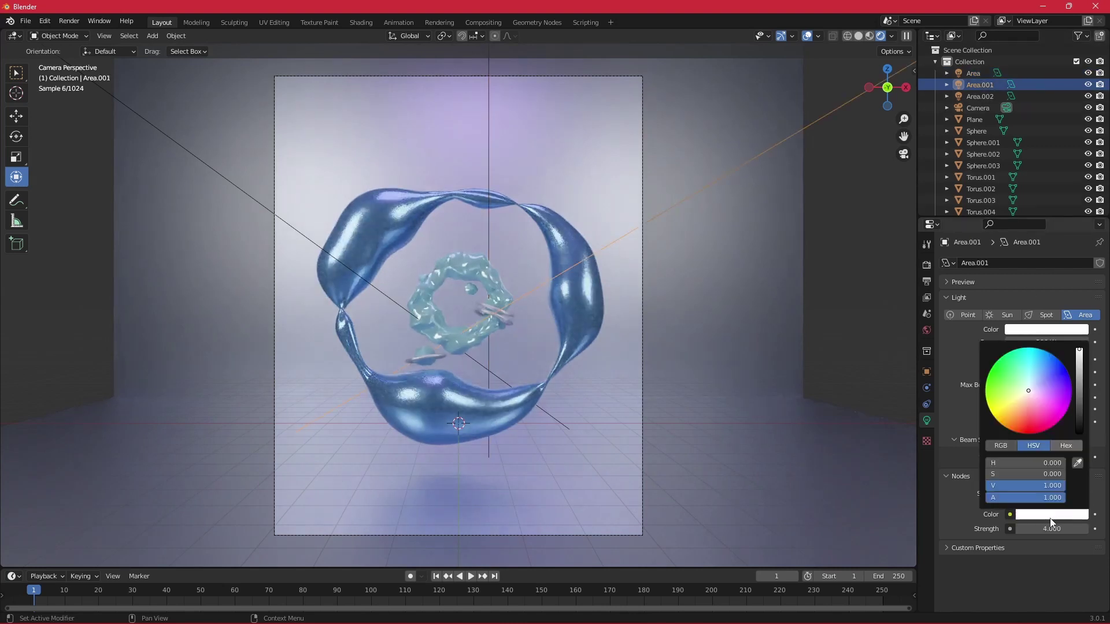
left_click(1052, 393)
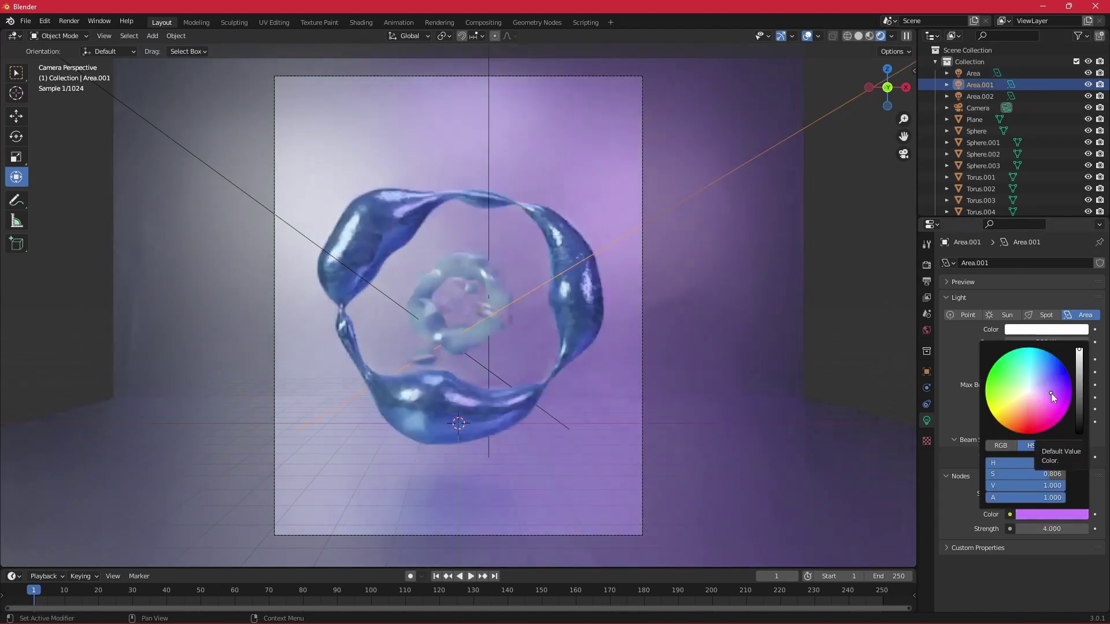
left_click(1049, 383)
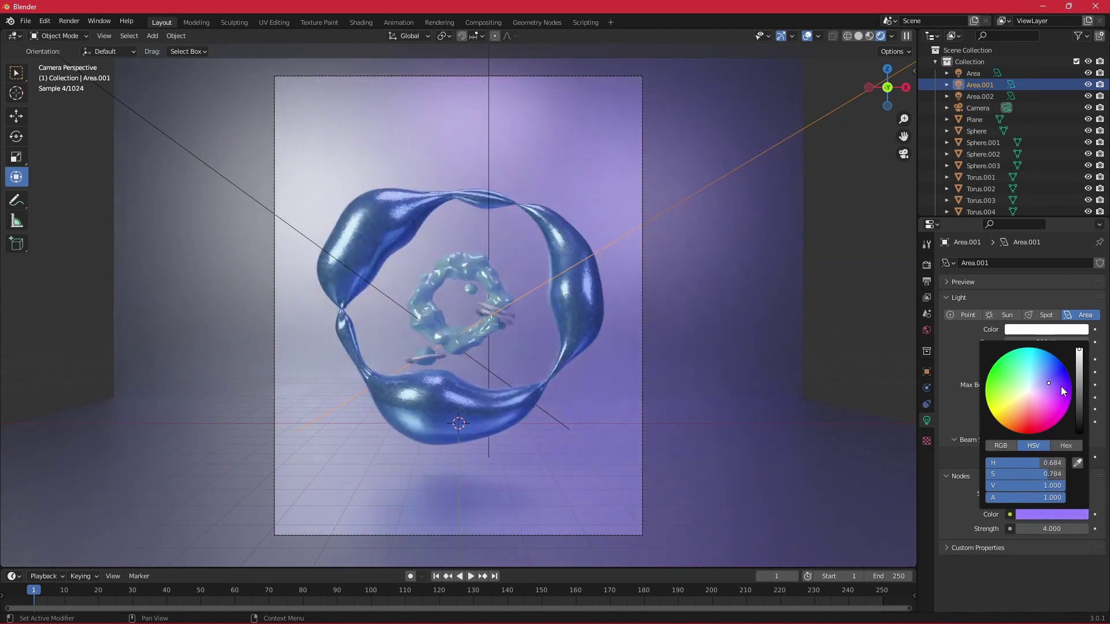
left_click(1048, 385)
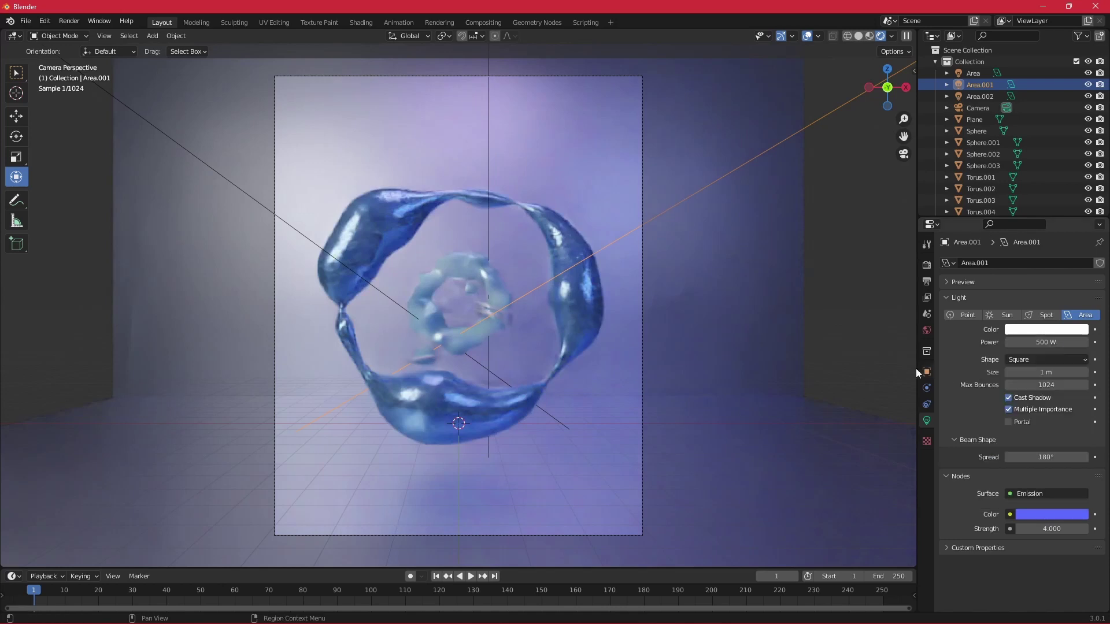
Step: Give Area.002's emission a light blue colour
left_click(973, 73)
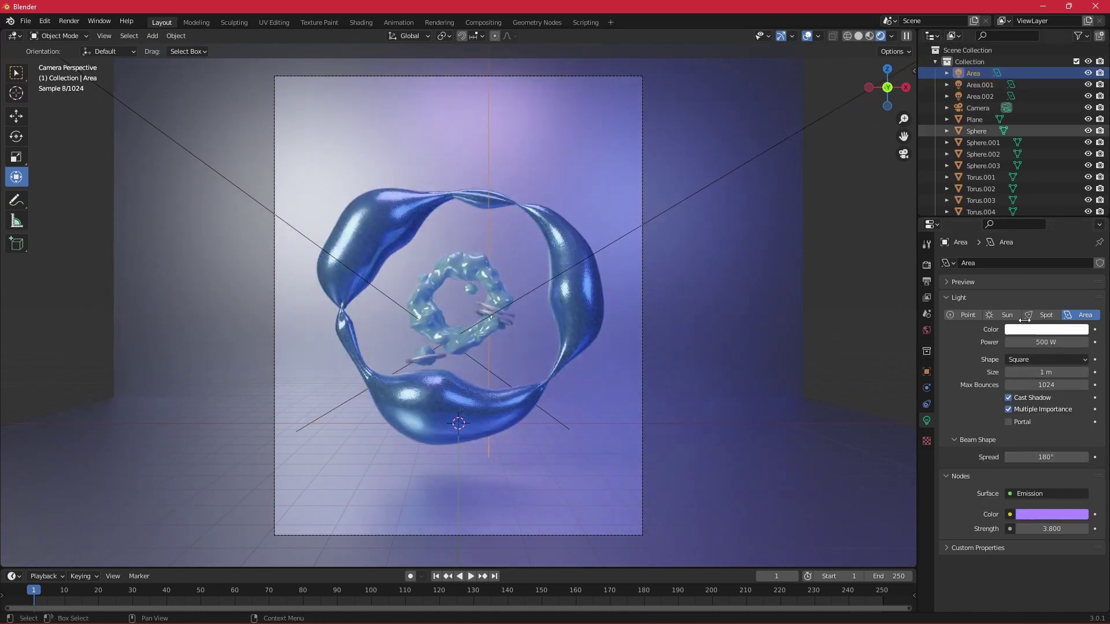
left_click(977, 85)
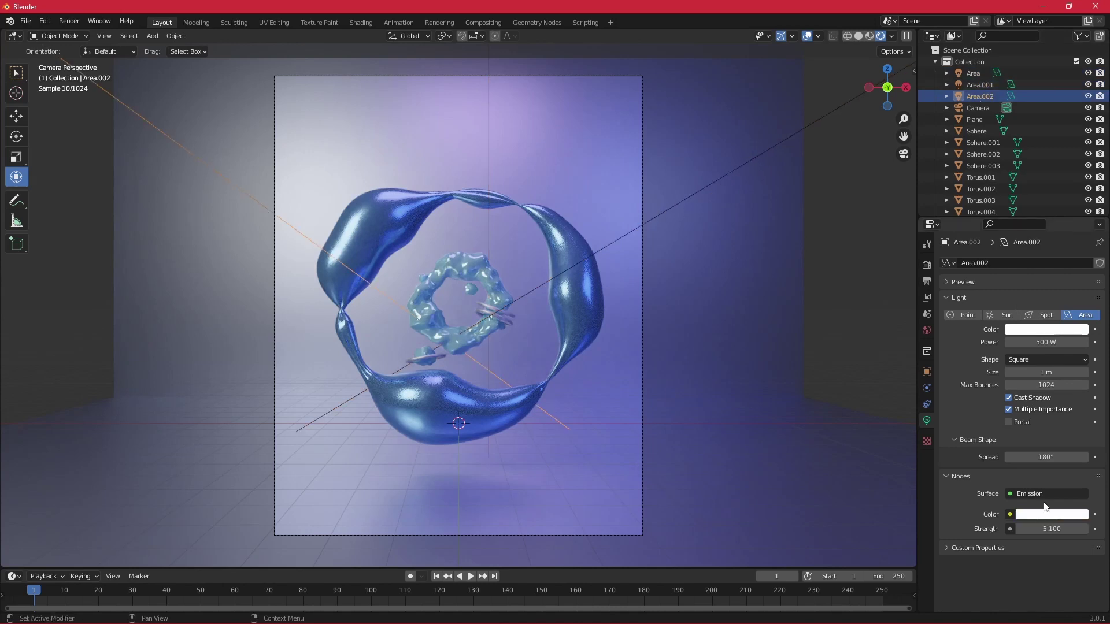
left_click(1047, 329)
left_click(1049, 384)
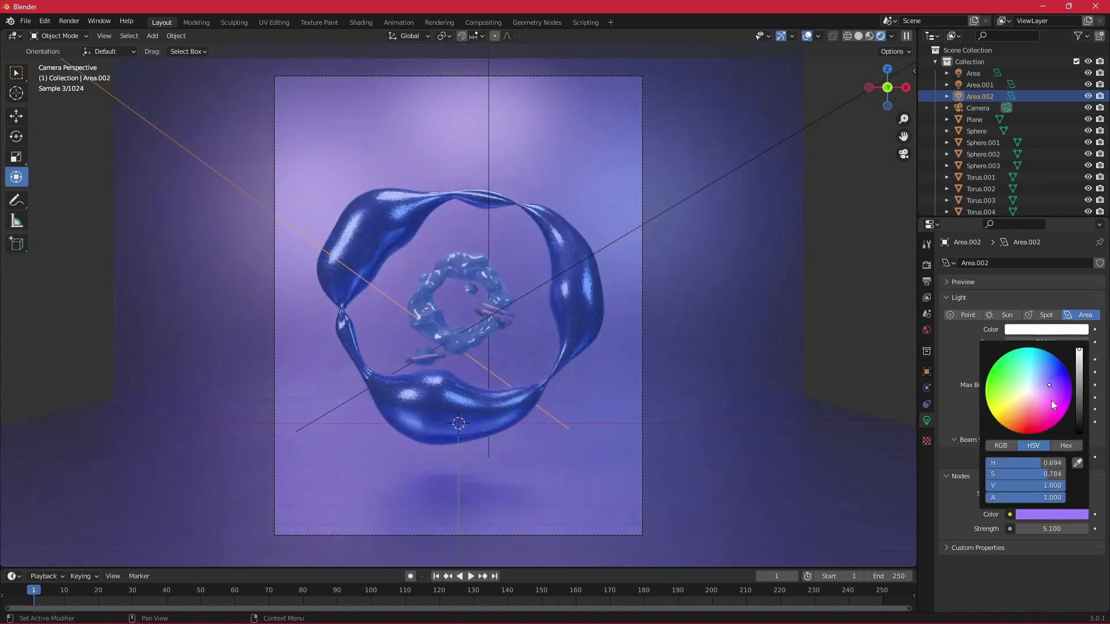
left_click(1048, 384)
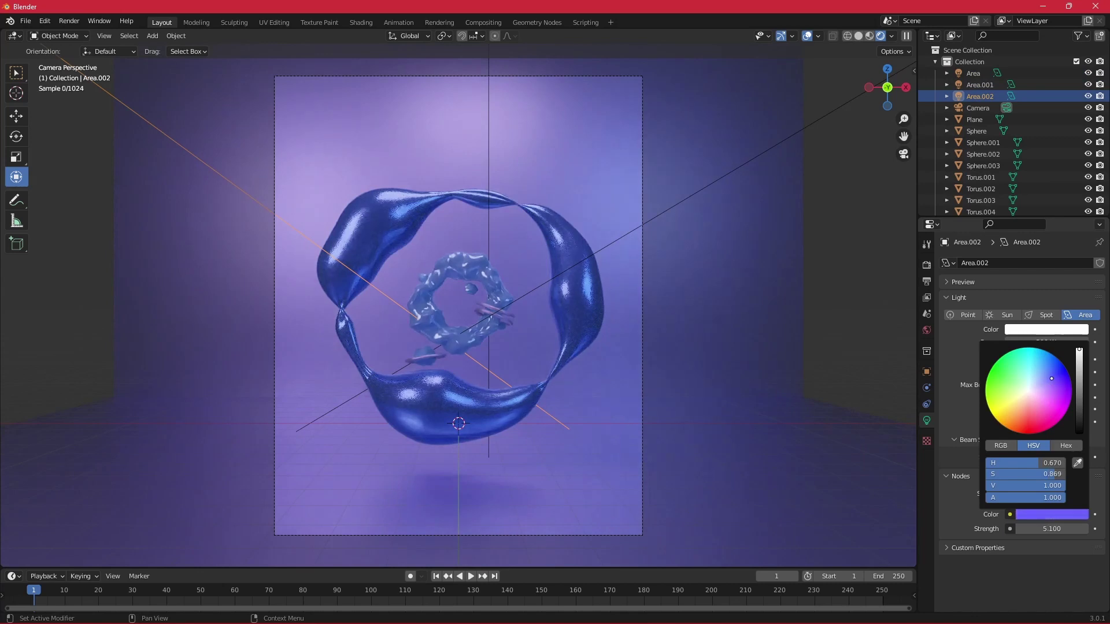
left_click(1040, 374)
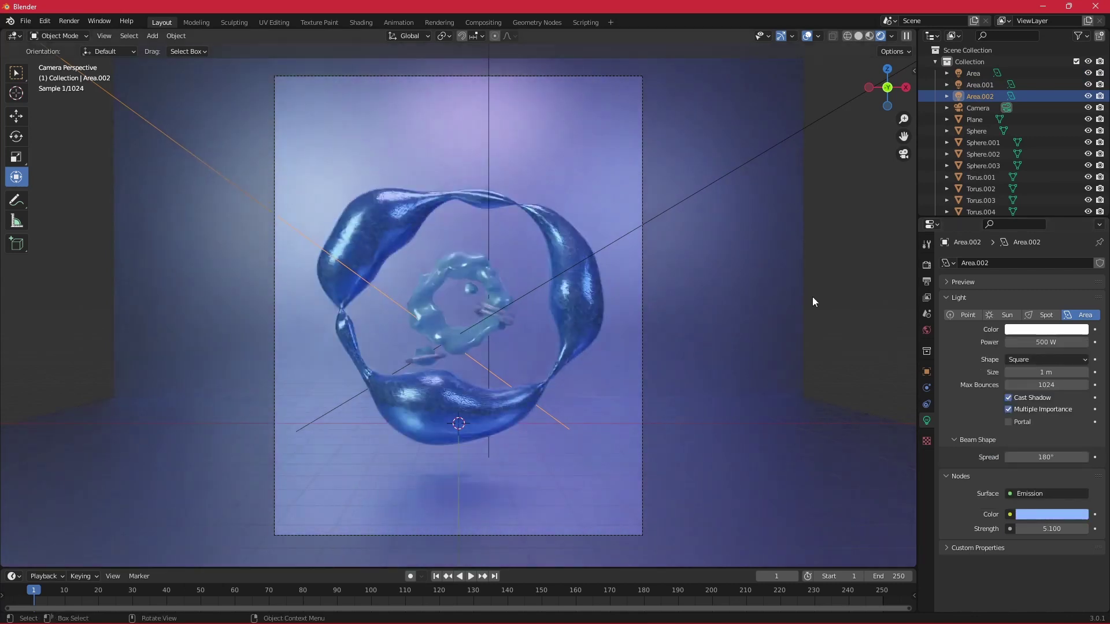
left_click(848, 244)
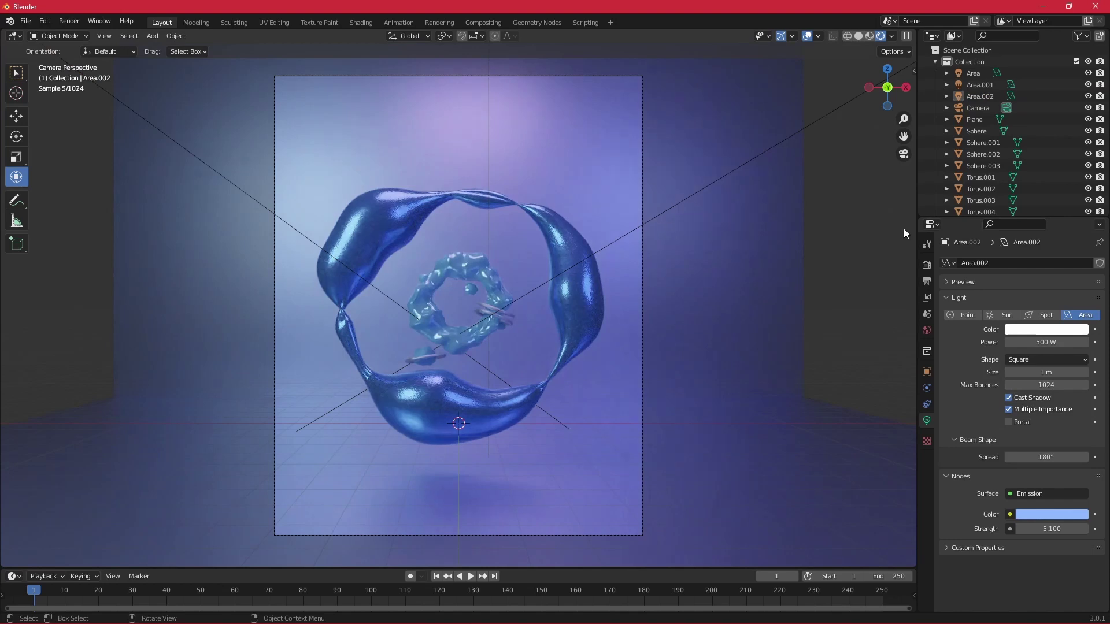
Step: Change the top Area light's emission to pale pink
left_click(976, 74)
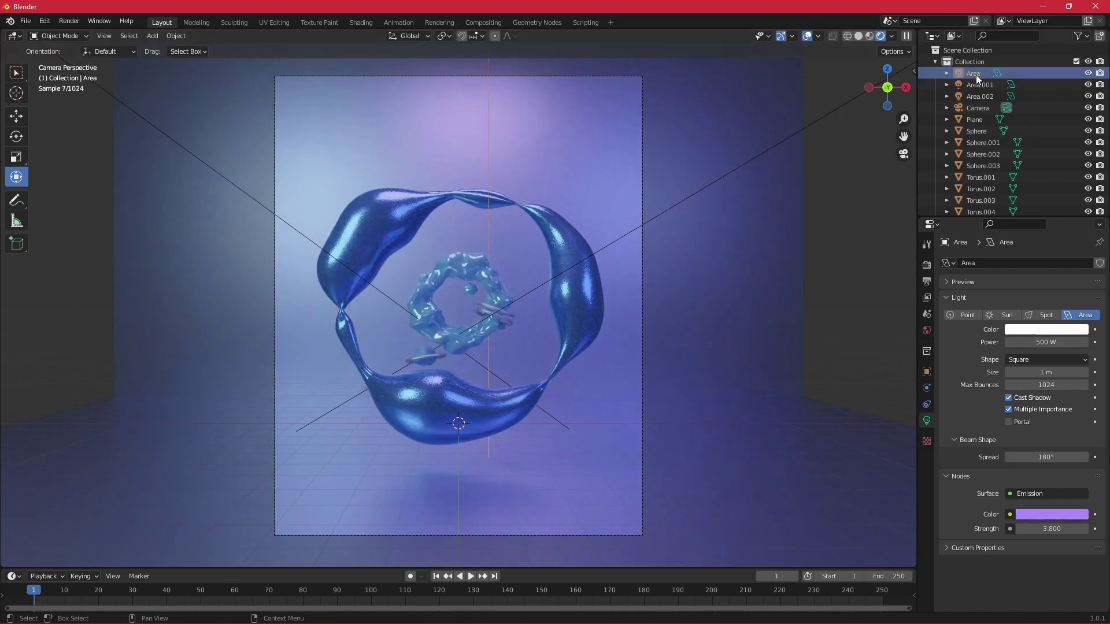
left_click(1046, 514)
left_click(1032, 390)
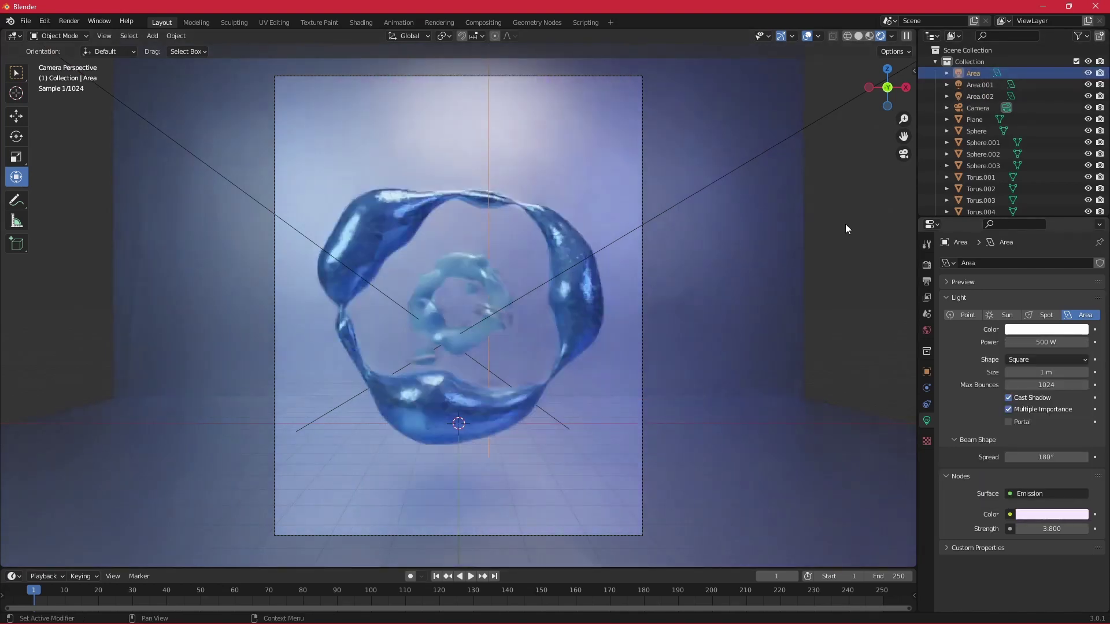
left_click(891, 311)
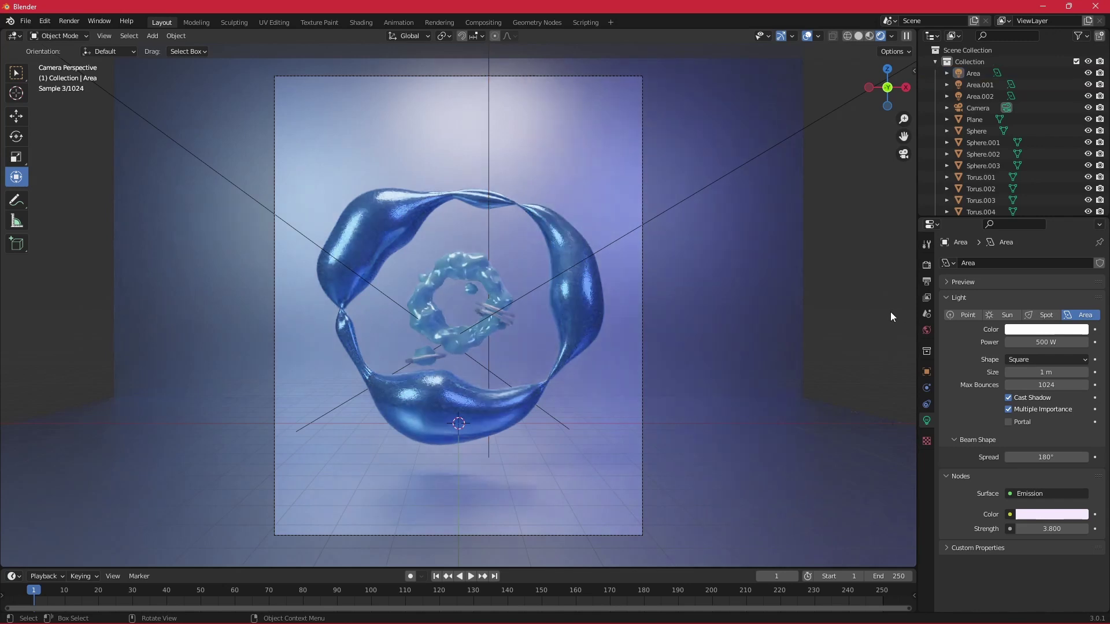
Step: Lower the backdrop plane's Metallic to 0.449
left_click(723, 303)
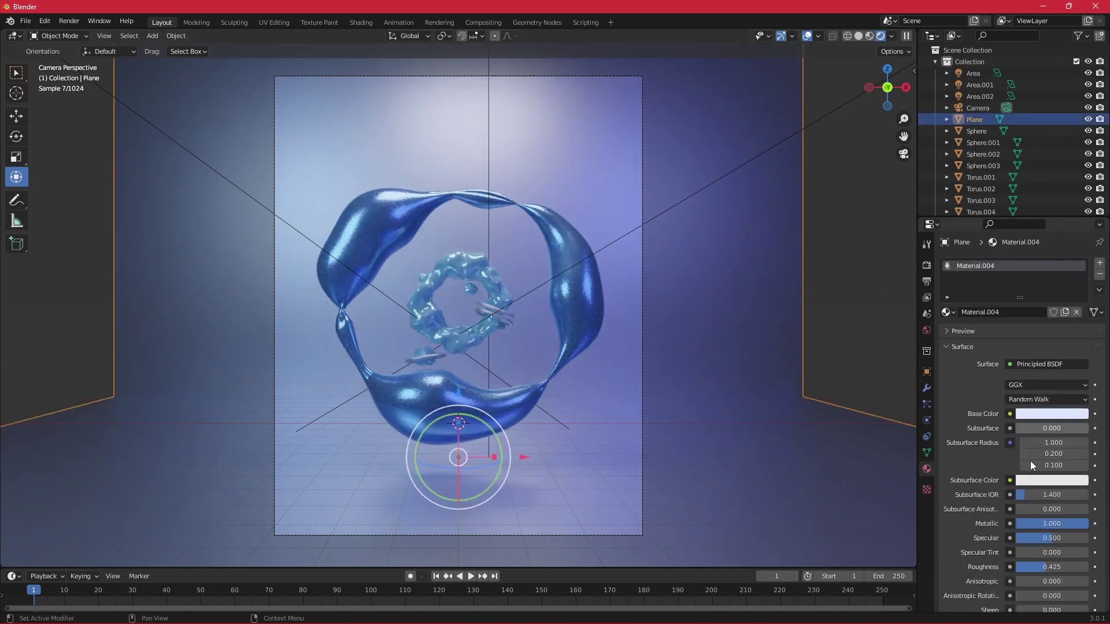
left_click_drag(1073, 522, 1049, 522)
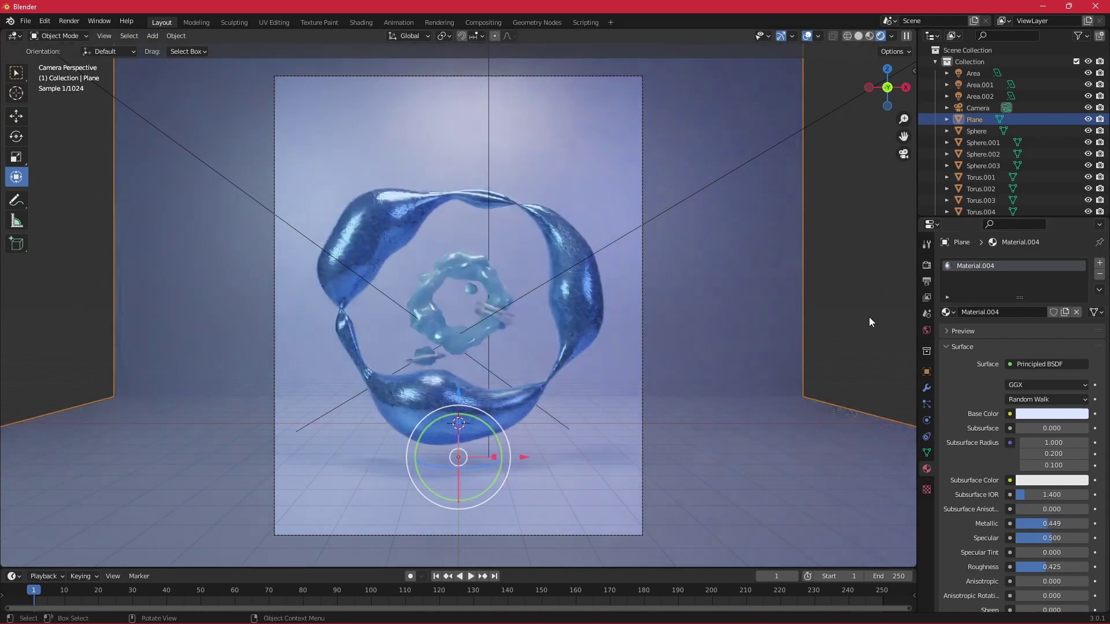
left_click(1041, 107)
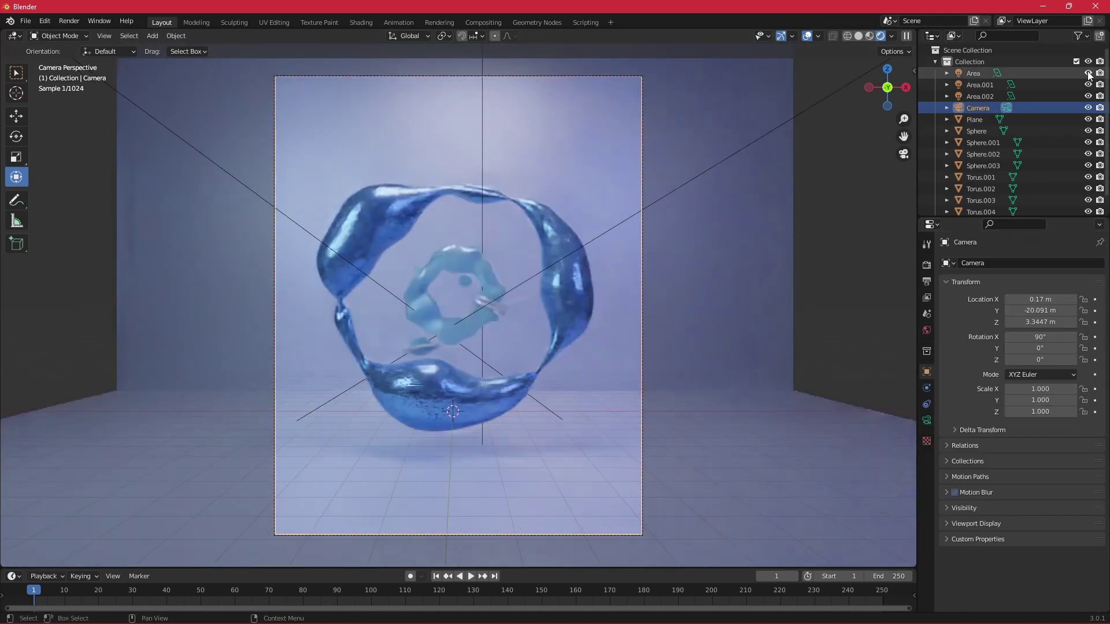
Step: Change the top Area light's emission colour to periwinkle blue
left_click(981, 71)
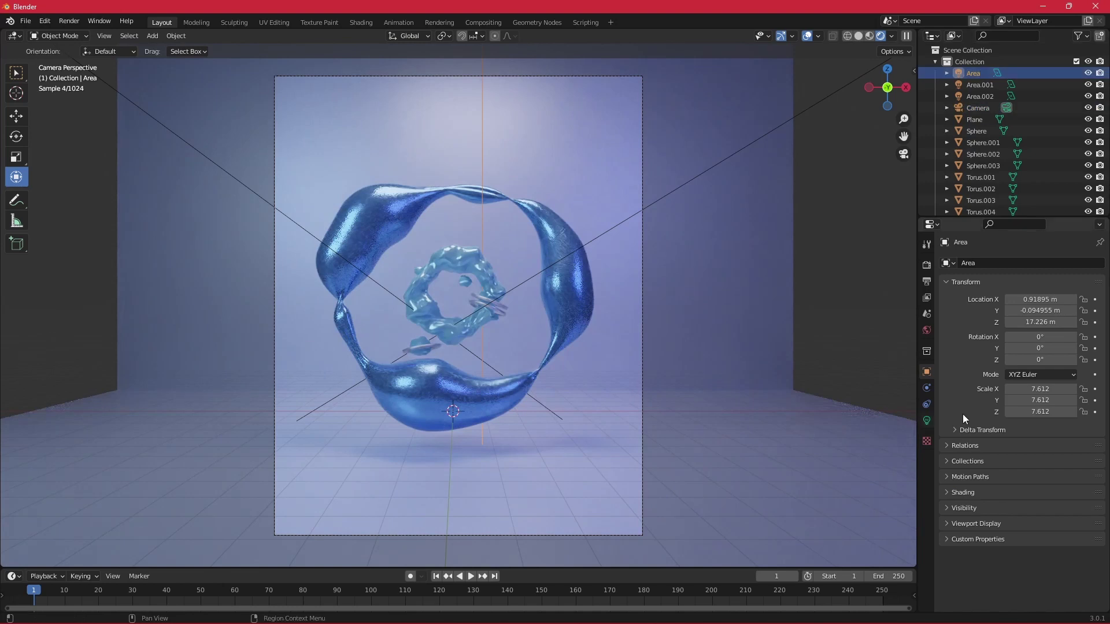
left_click(927, 421)
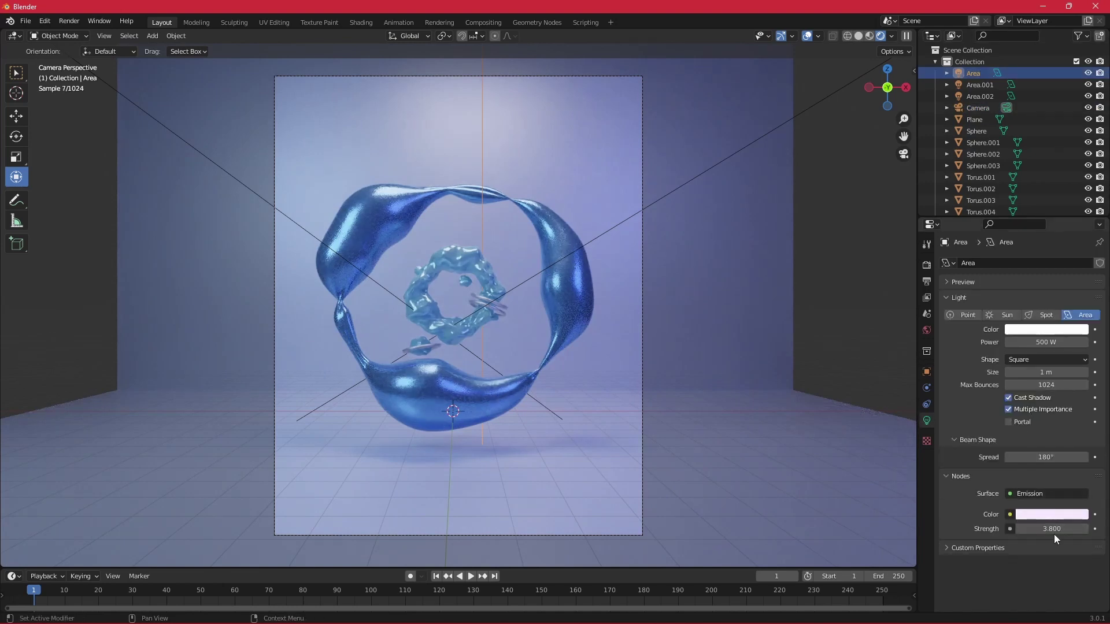
left_click(1053, 515)
left_click(1041, 379)
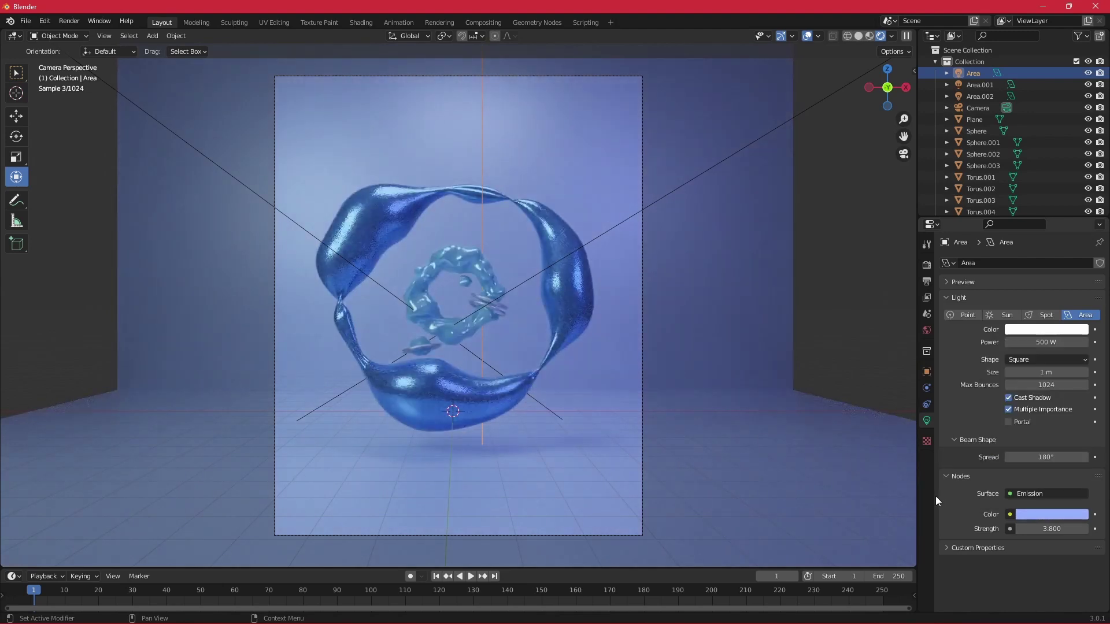
Step: Tint the Area light hot pink and raise Area.001's emission strength to 5.6
left_click(1055, 516)
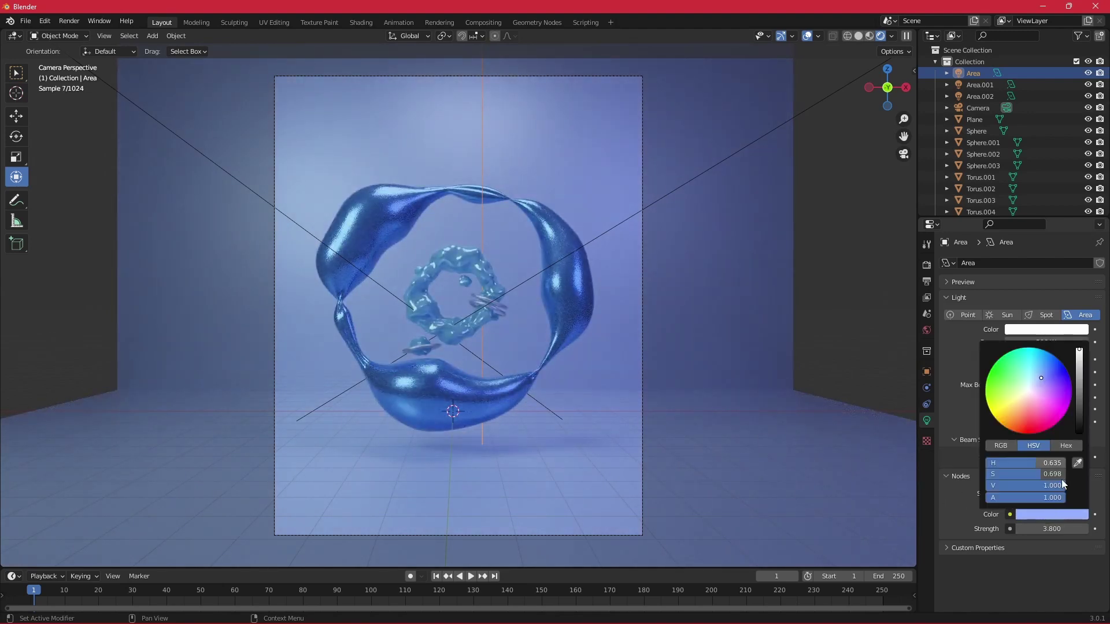
left_click(1046, 403)
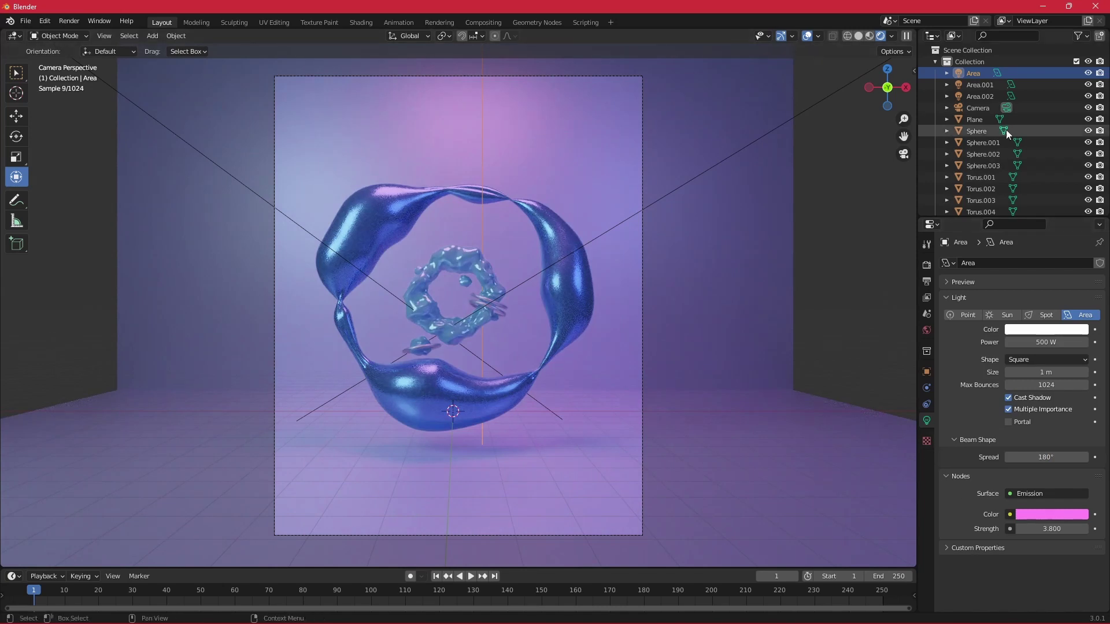
left_click(986, 86)
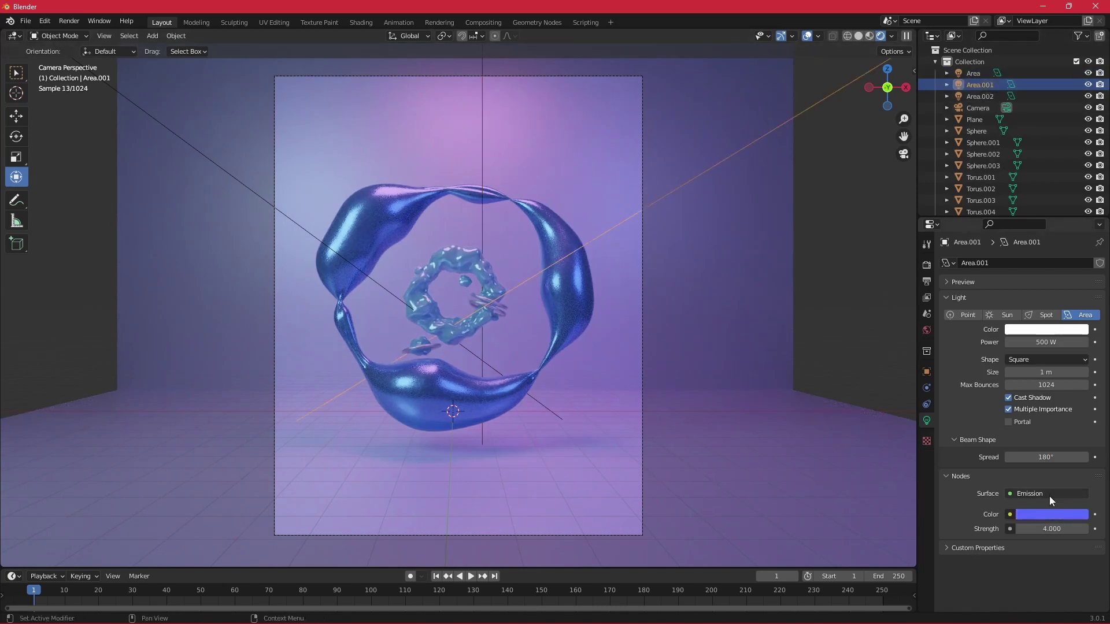
left_click_drag(1049, 529, 1075, 529)
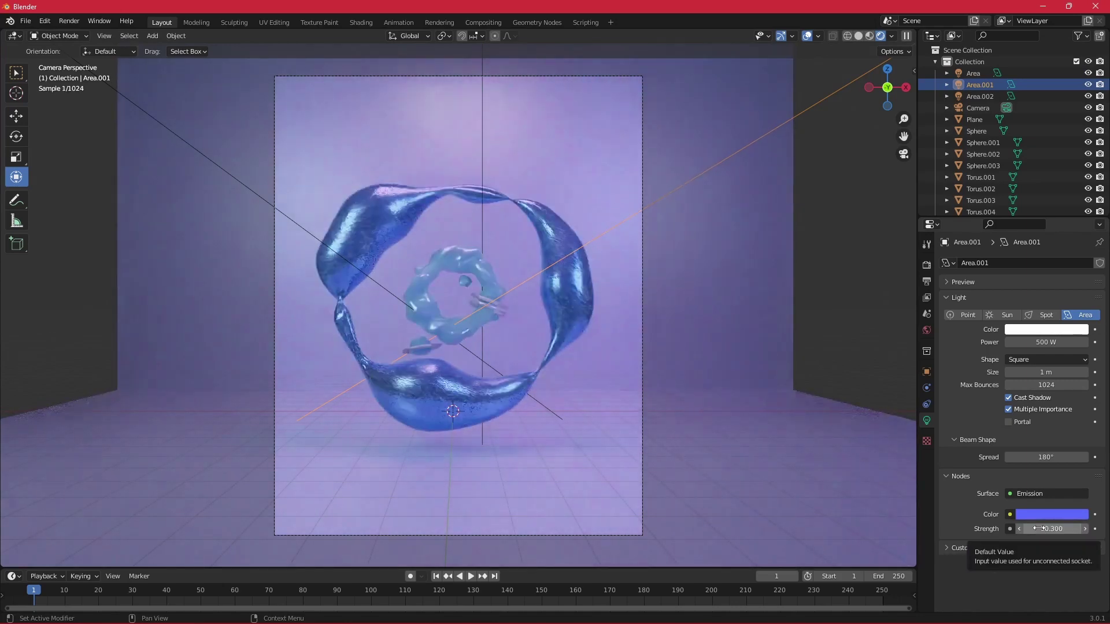